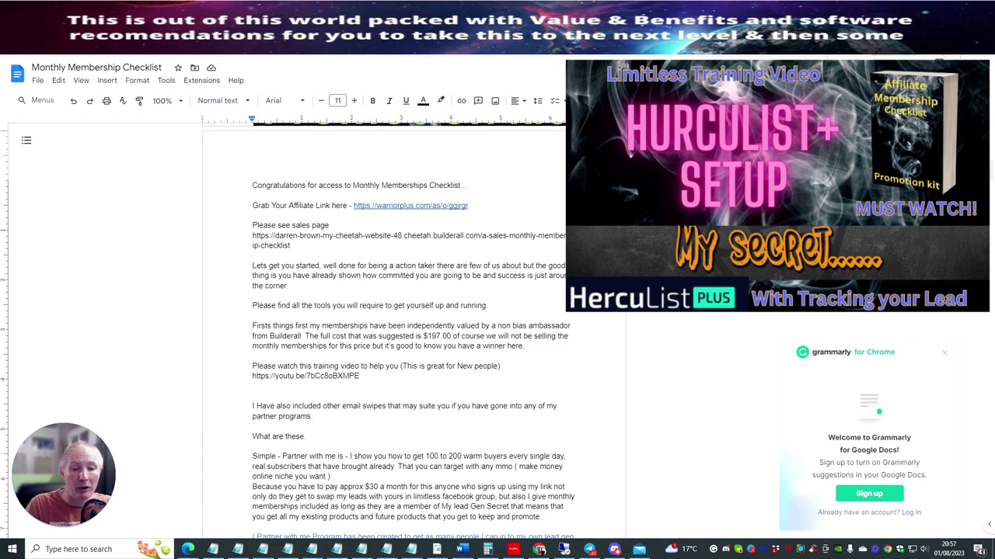
Step: Switch from the Google Docs checklist to the Qliker Links dashboard
click(538, 550)
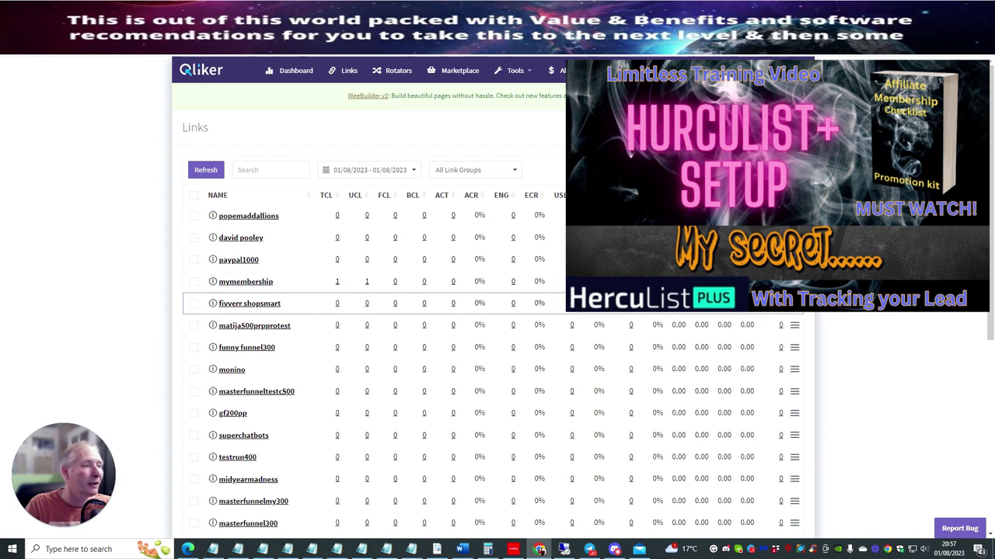
Step: Visit the copied mymembership tracking link in a new tab, then return to the Qliker Links list
click(795, 281)
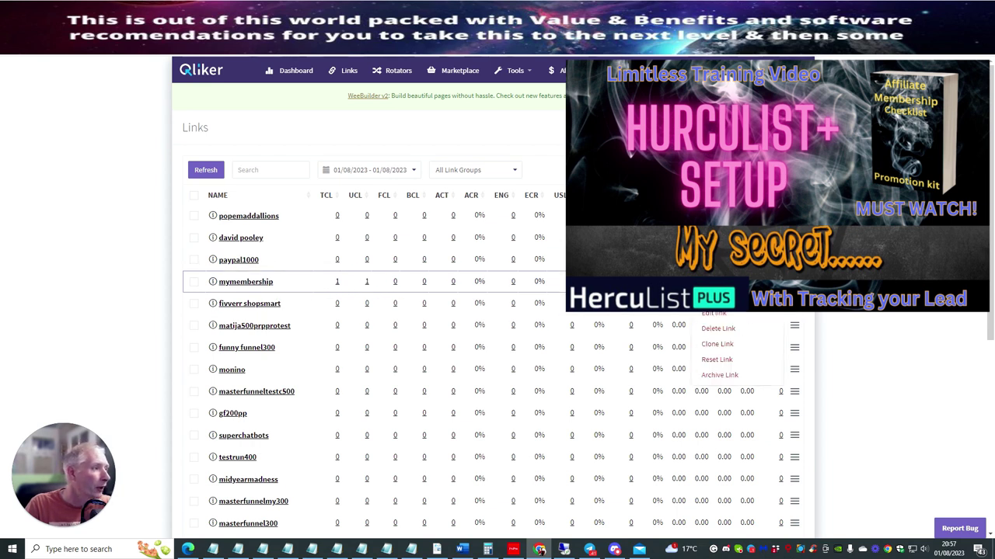
key(Escape)
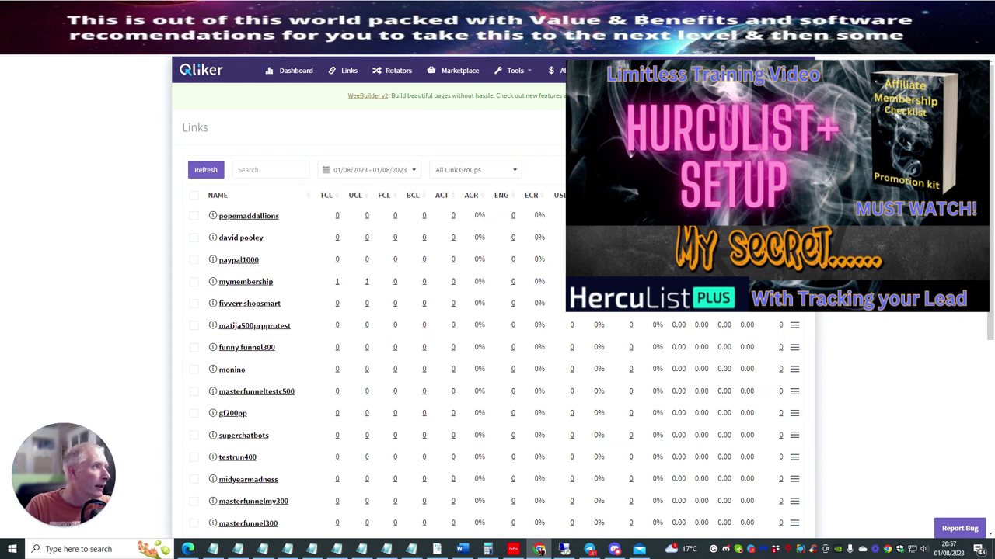
key(ctrl+t)
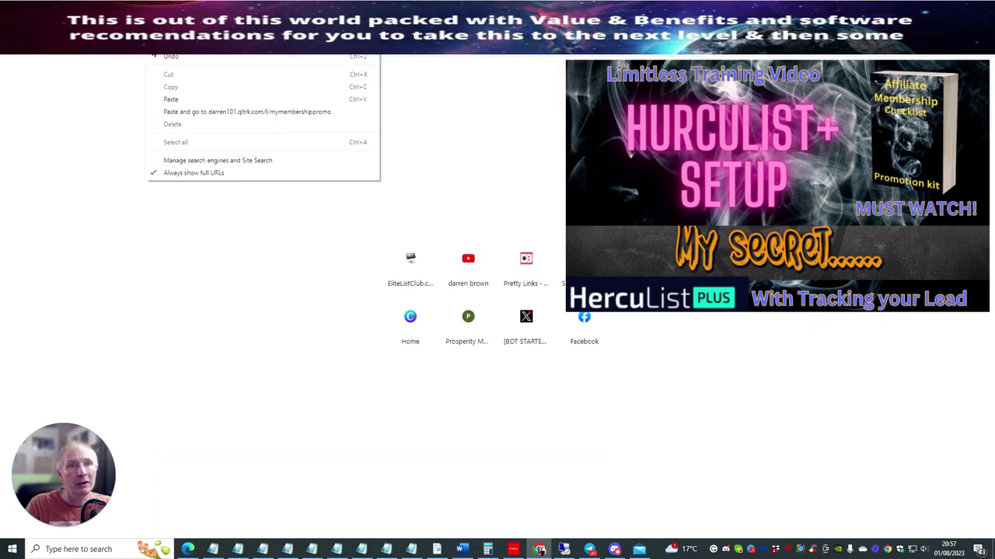
click(179, 111)
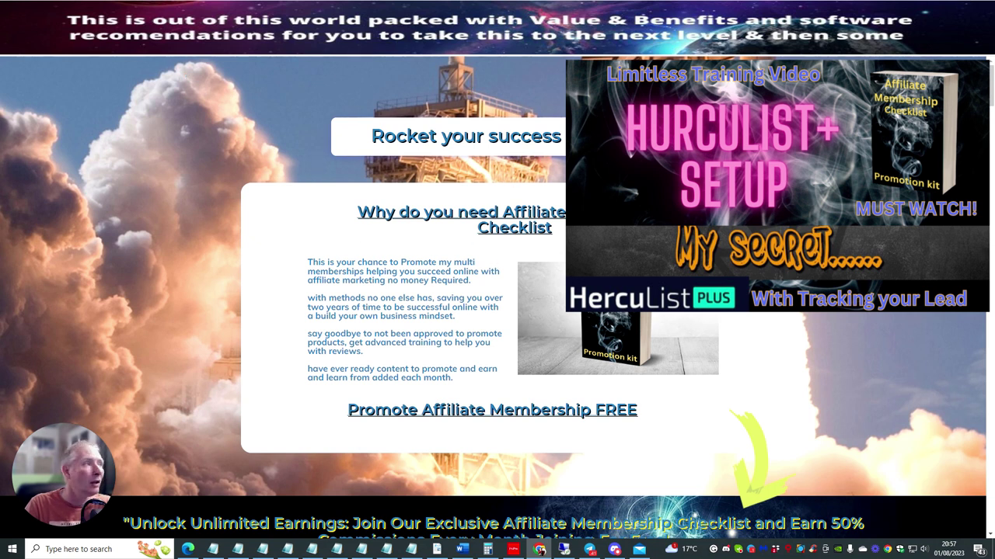
key(ctrl+Tab)
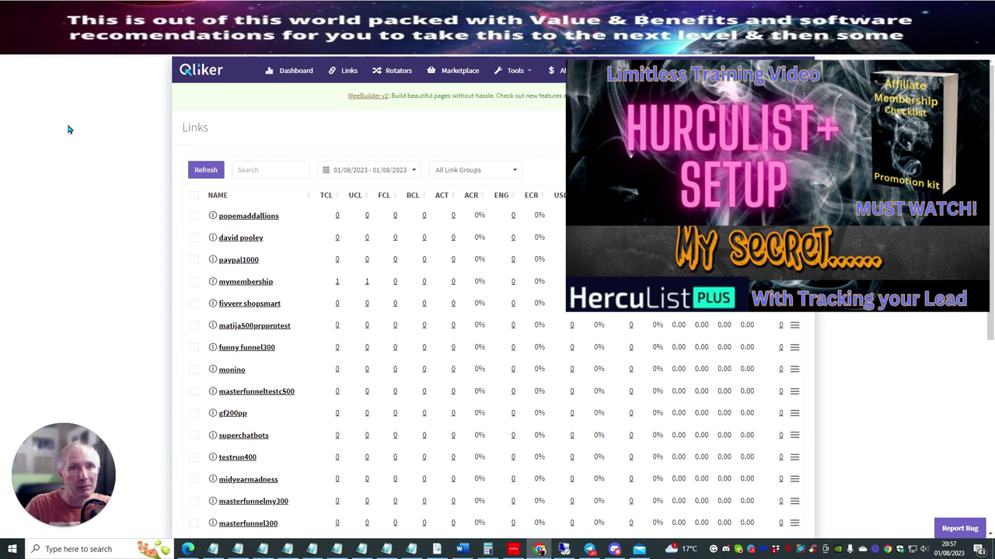
Step: Refresh Links to see 2 clicks, open mymembership's Edit link form, and check the token help
key(F5)
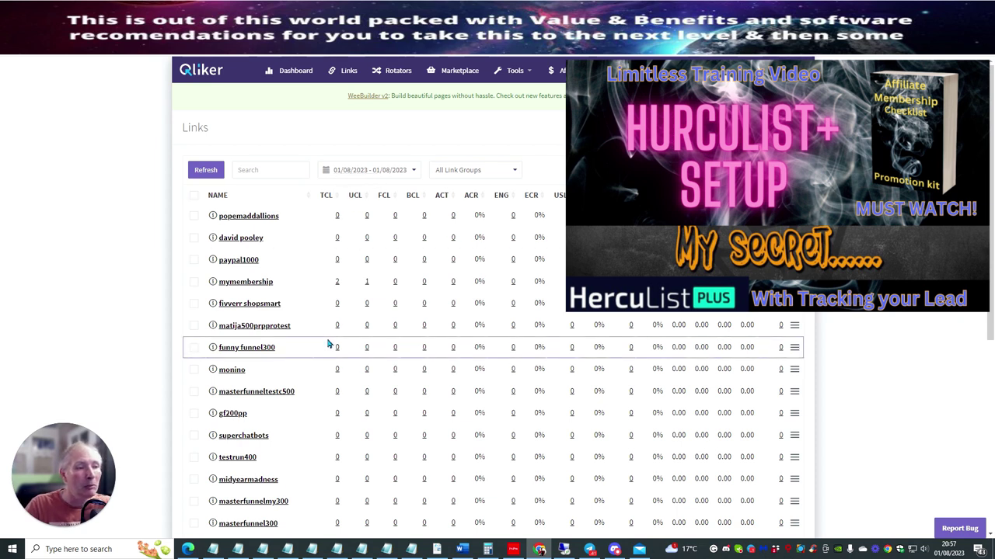
click(253, 284)
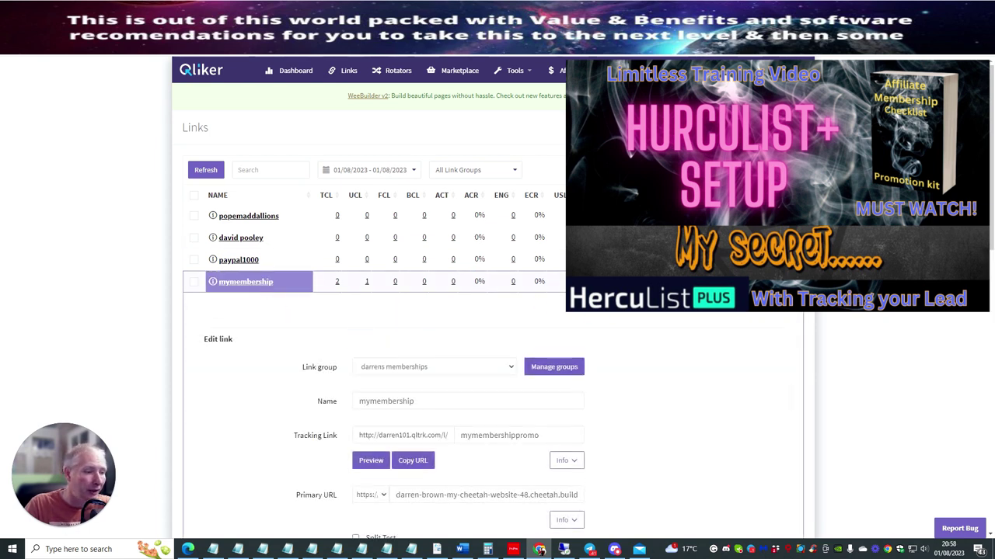
scroll(267, 290, down, 5)
scroll(492, 311, up, 3)
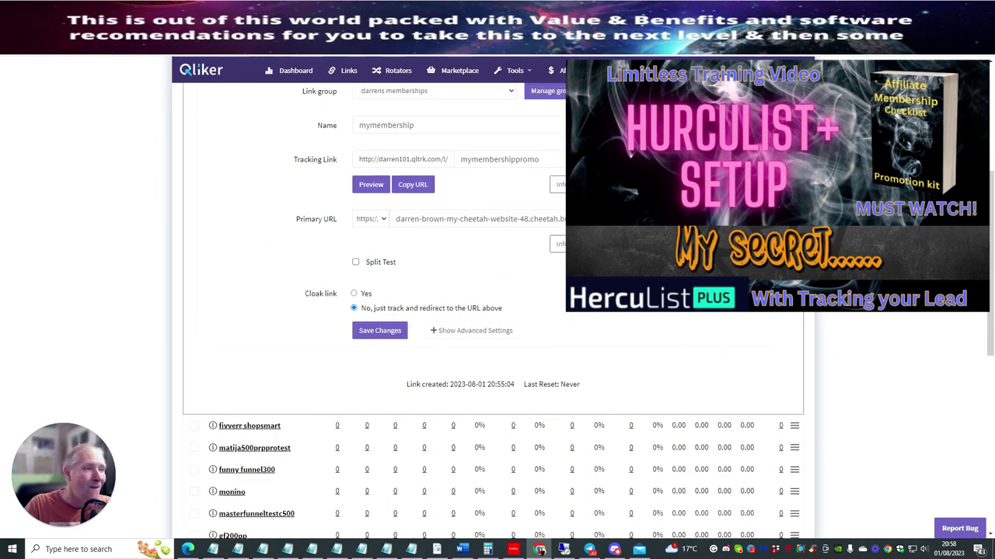
scroll(492, 311, up, 1)
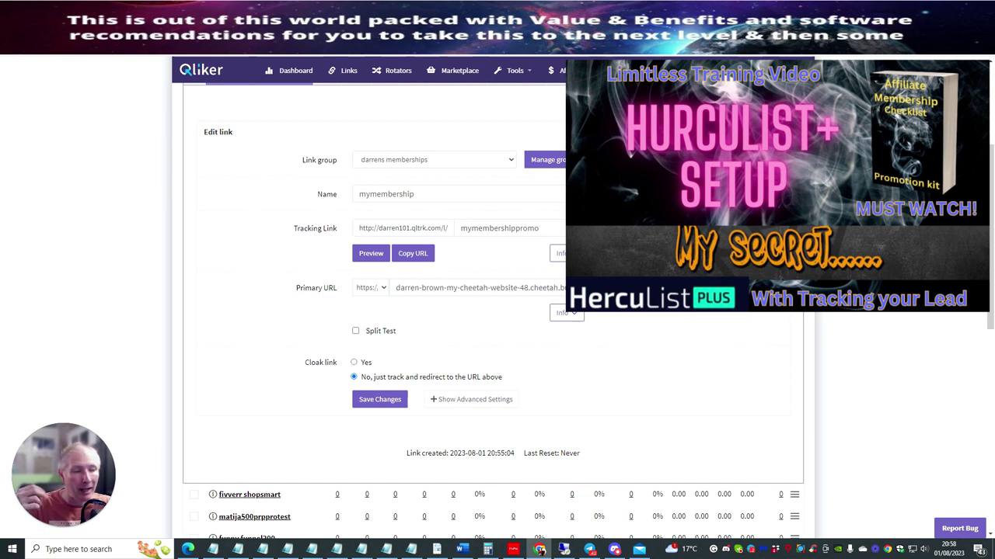
click(567, 313)
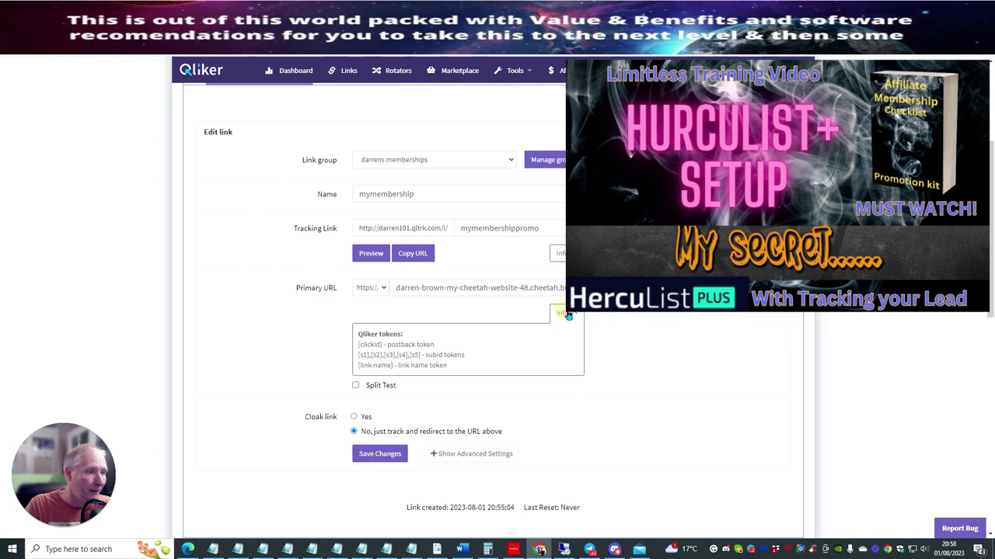
click(572, 313)
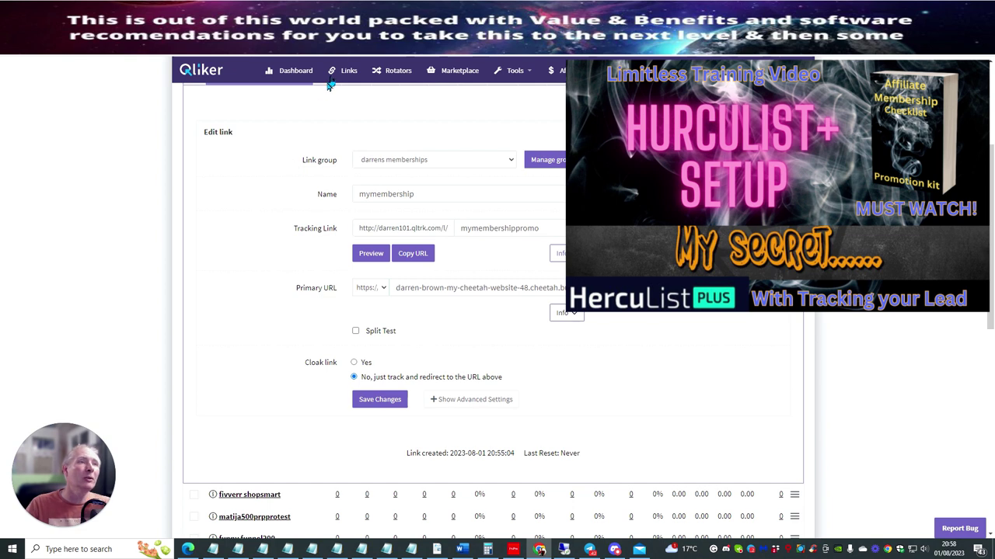
Step: Go to the Rotators list and look at the proprp101 Clone row's actions
click(387, 72)
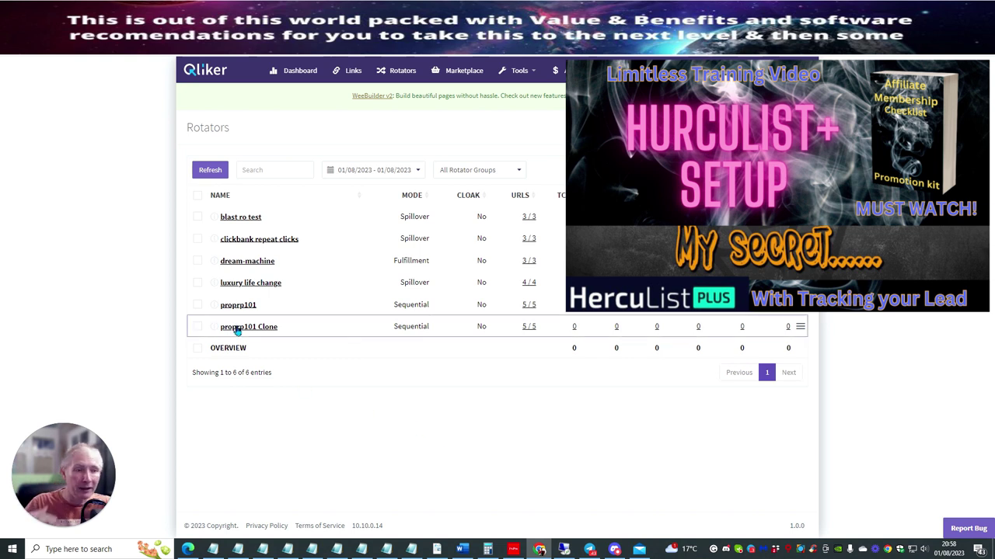
click(800, 327)
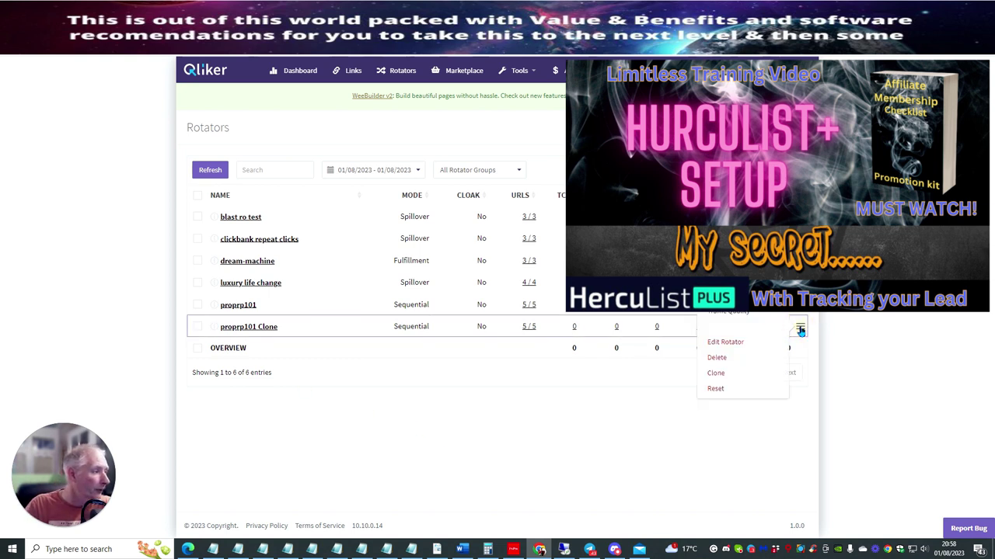
key(Escape)
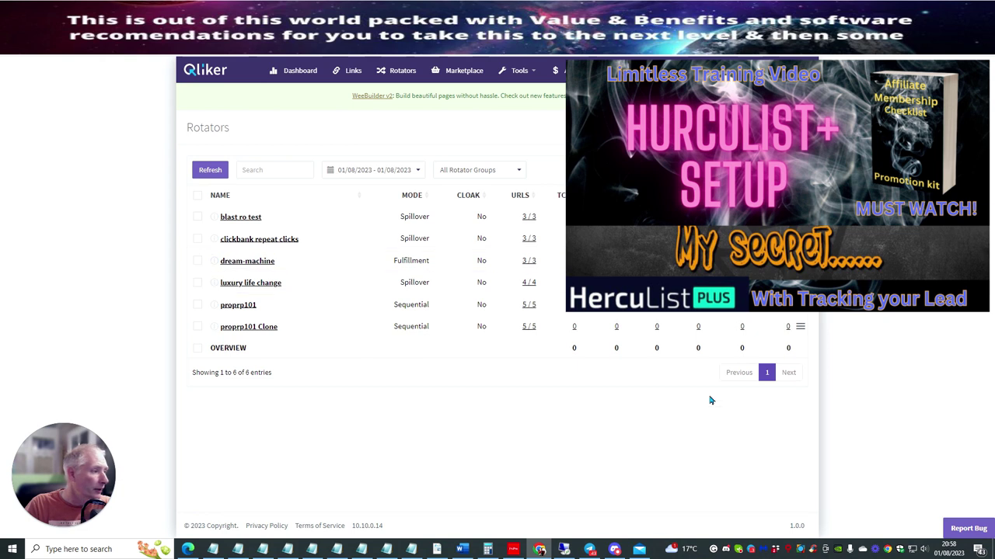
Step: Visit the copied tracking link twice in new tabs, reaching the WAIT WAIT WAIT! offer page
key(ctrl+t)
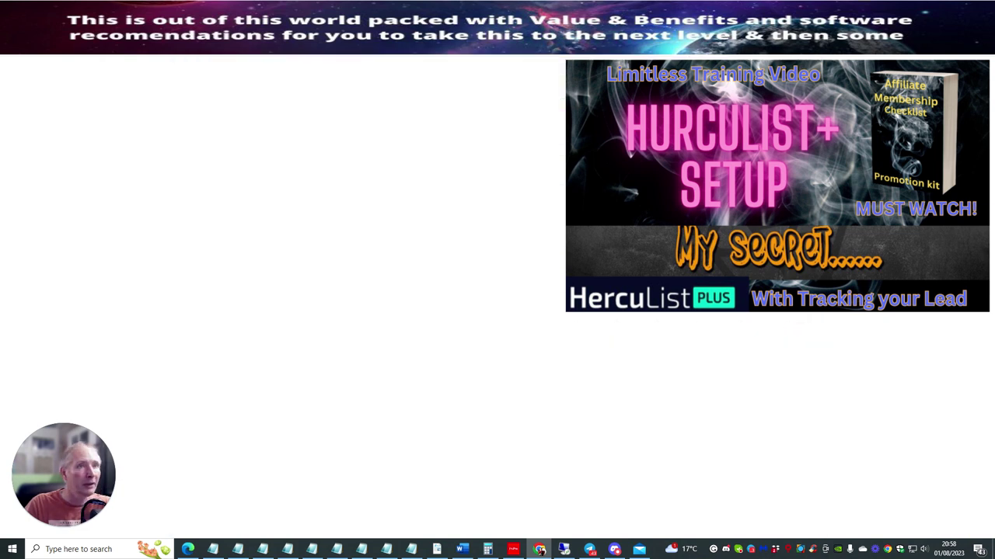
right_click(217, 45)
click(224, 109)
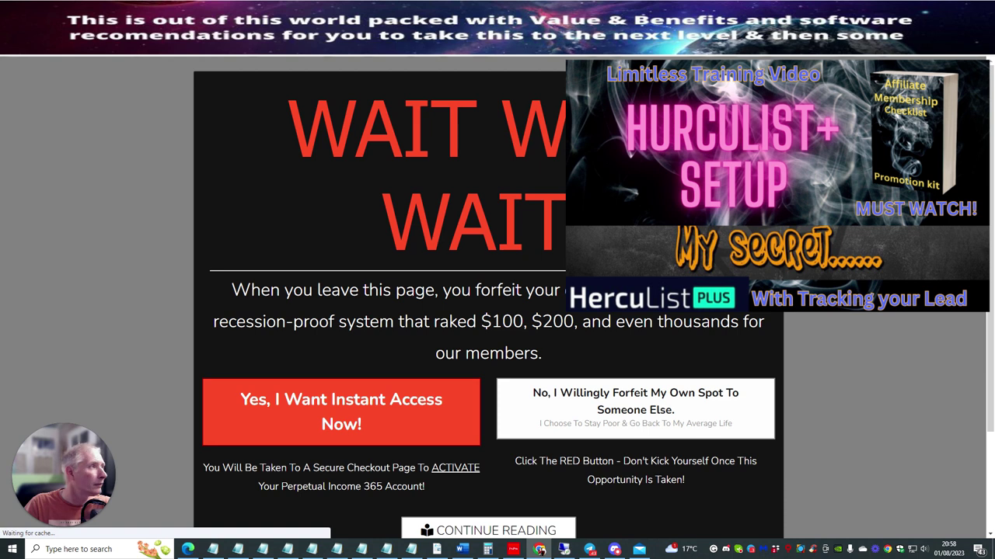
key(ctrl+w)
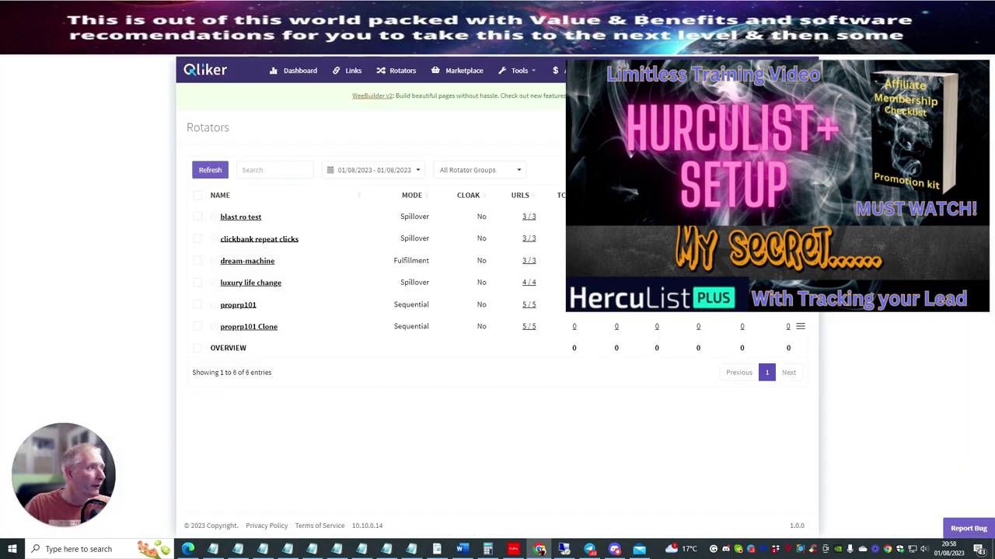
key(ctrl+t)
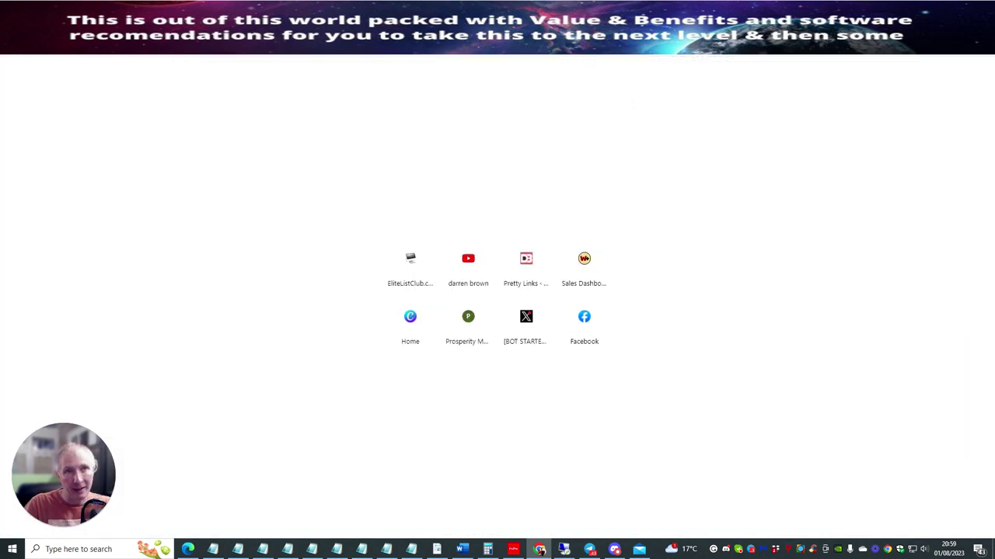
right_click(164, 45)
click(189, 111)
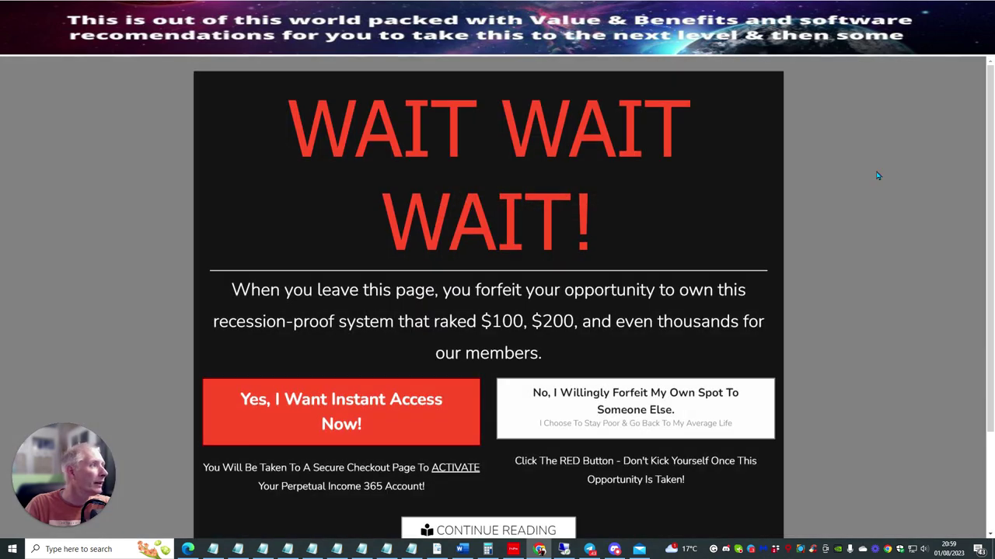
key(ctrl+Tab)
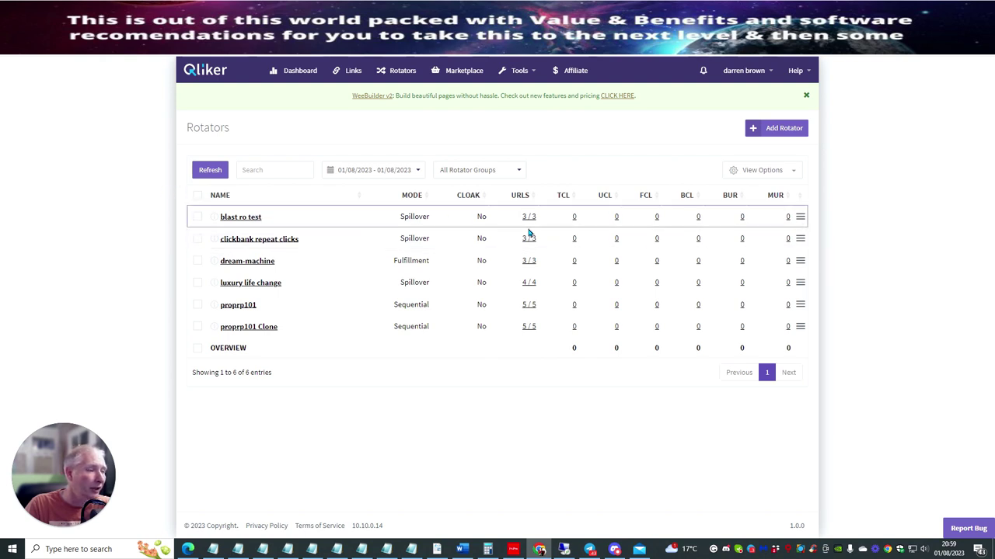
Step: Review the five URLs in the proprp101 Clone rotator and their click counts, then return to Links
click(532, 330)
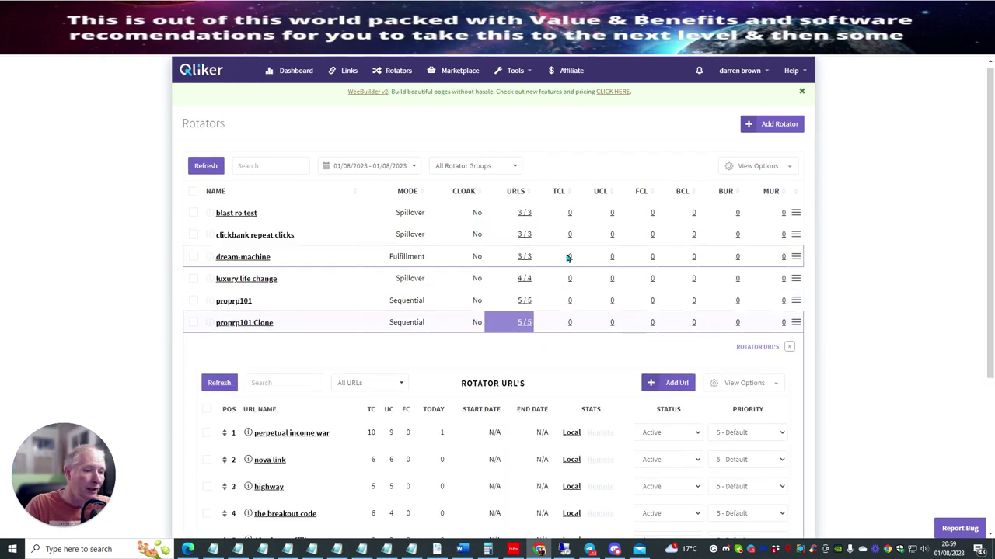
scroll(466, 350, down, 3)
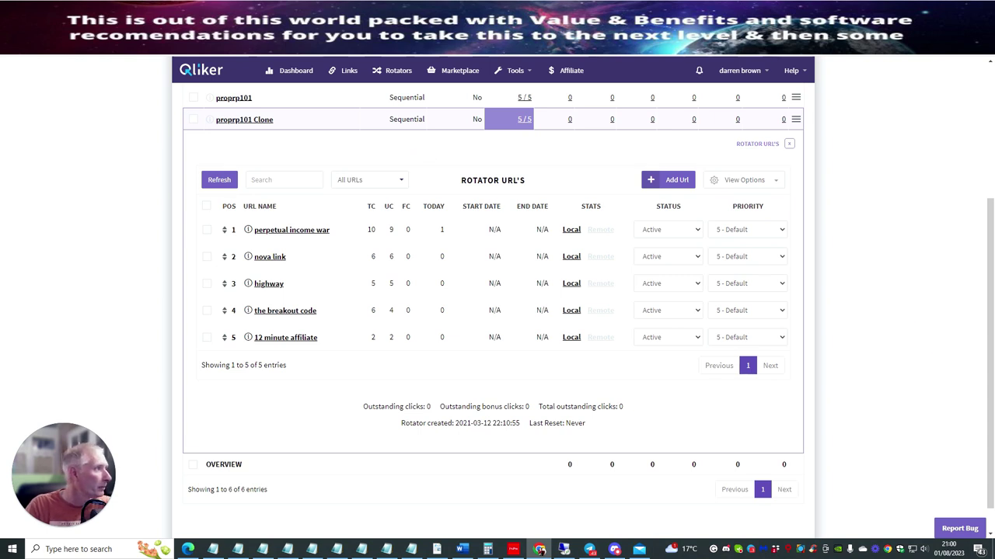
click(342, 72)
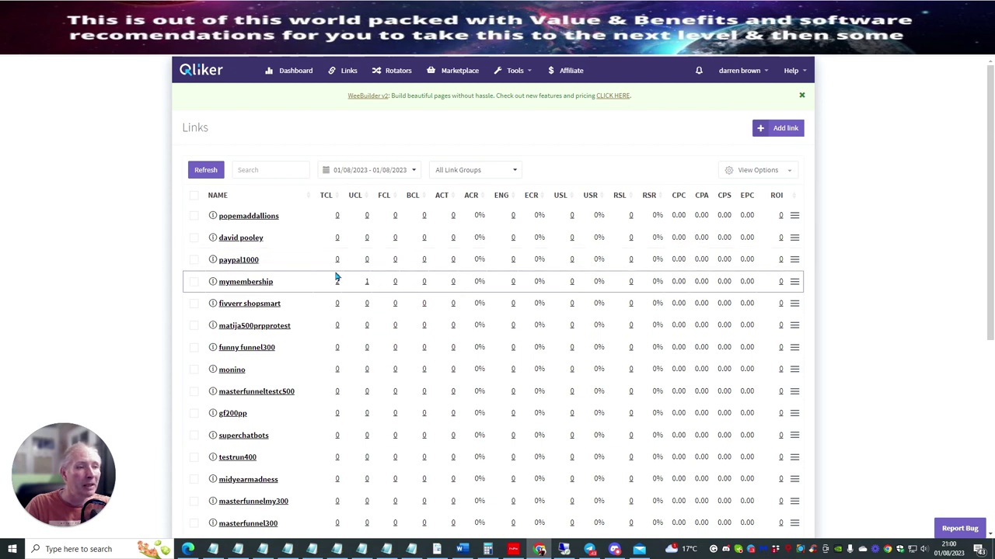
Step: Review mymembership's traffic analysis showing 2 clicks from GB, Windows and Desktop, then reload Links
click(794, 283)
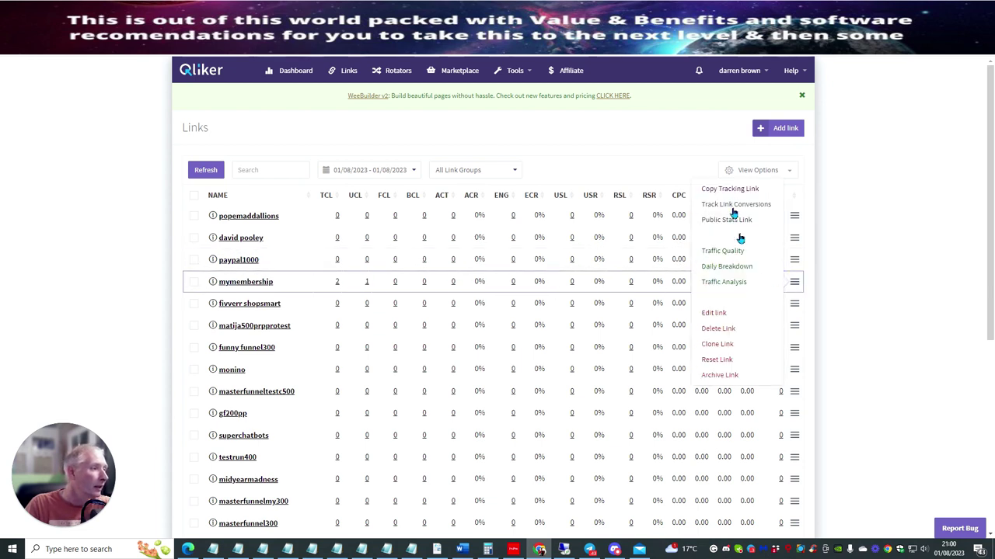
click(838, 246)
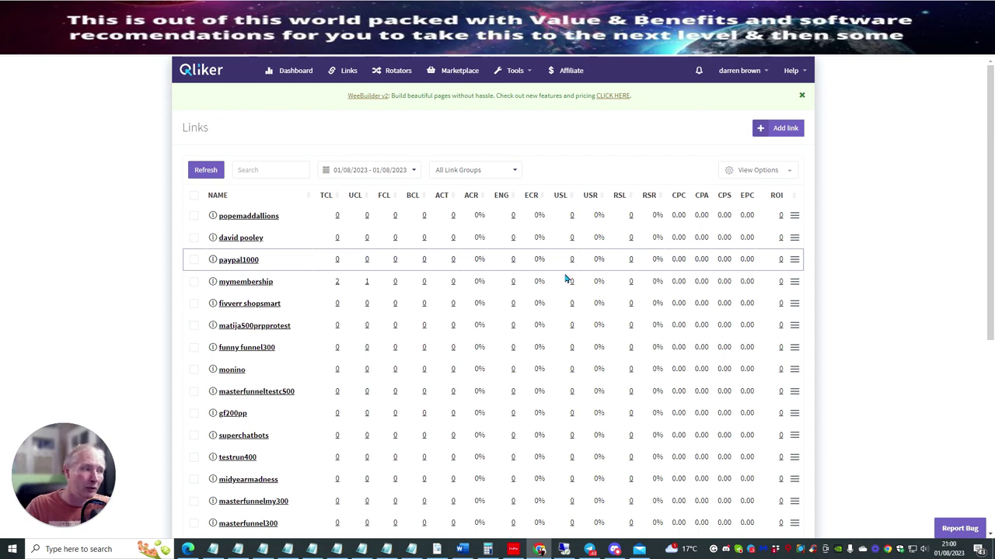
click(794, 282)
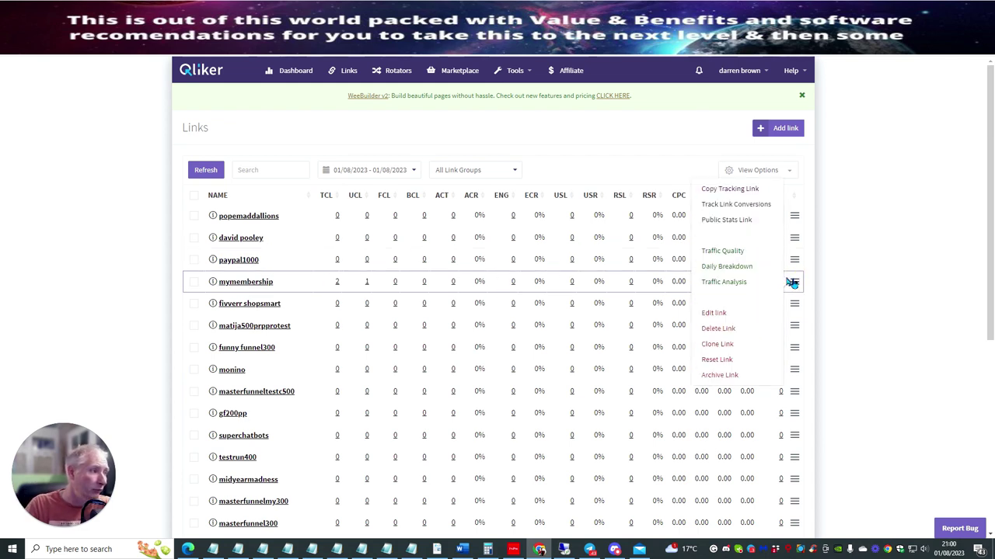
click(722, 283)
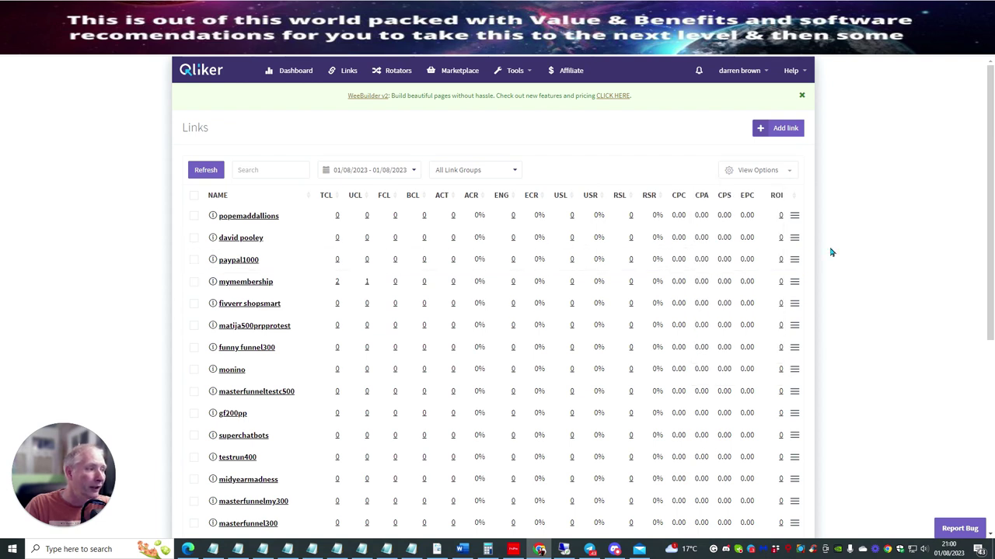
scroll(423, 299, down, 2)
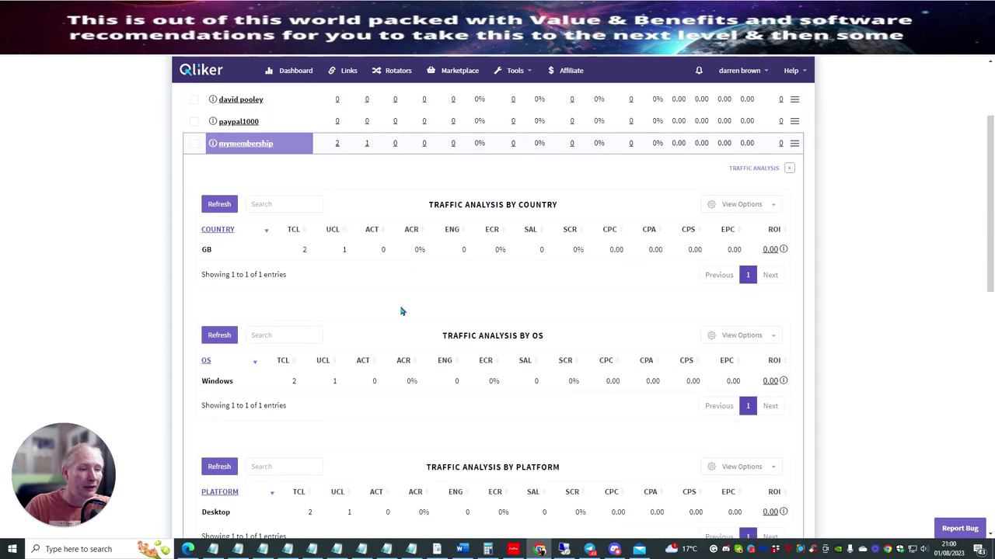
scroll(536, 284, down, 1)
scroll(519, 296, down, 1)
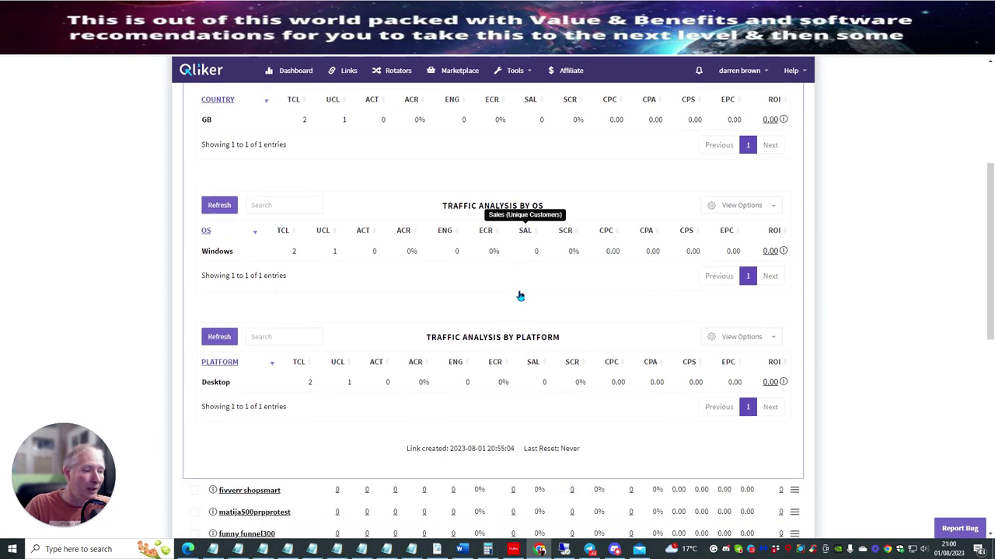
scroll(509, 309, up, 4)
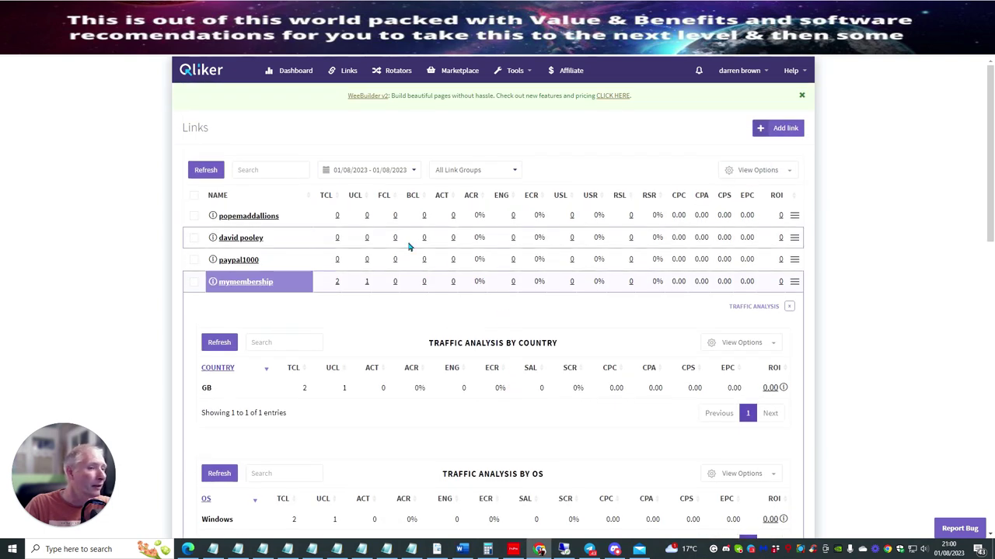
click(348, 70)
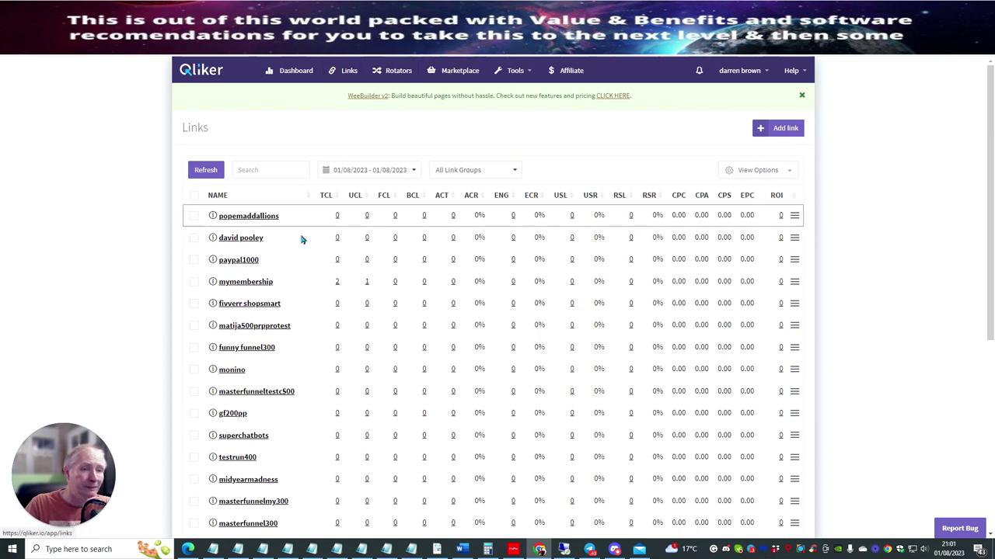
click(794, 283)
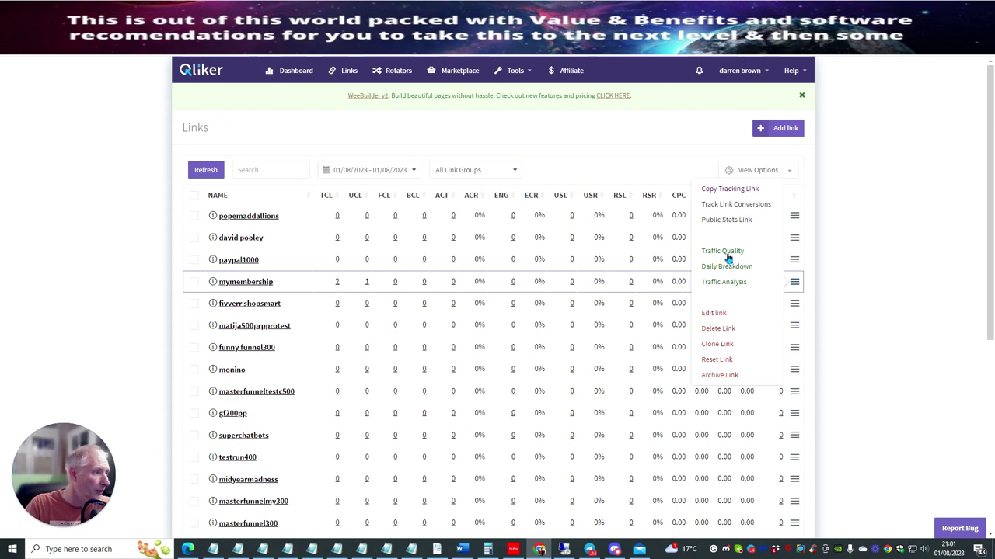
click(727, 220)
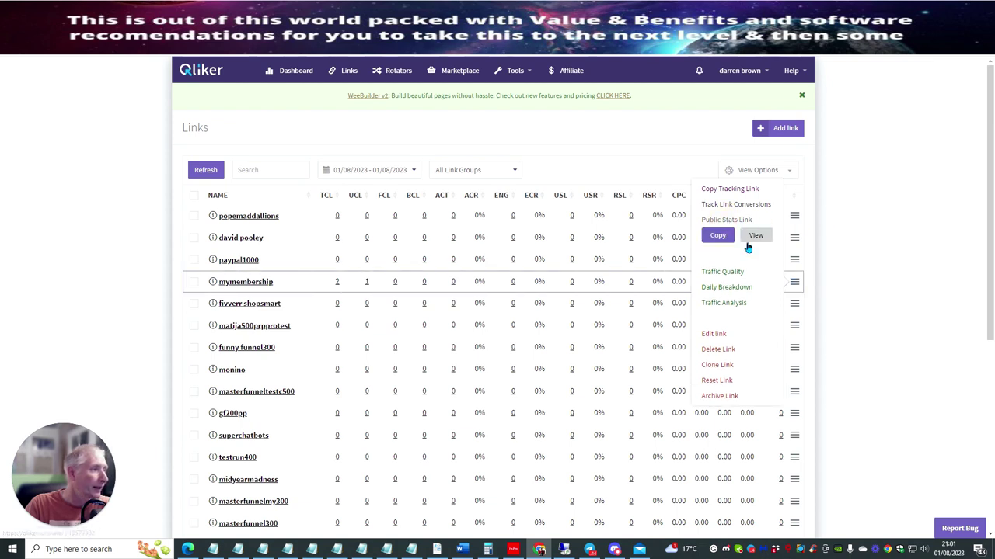
click(758, 236)
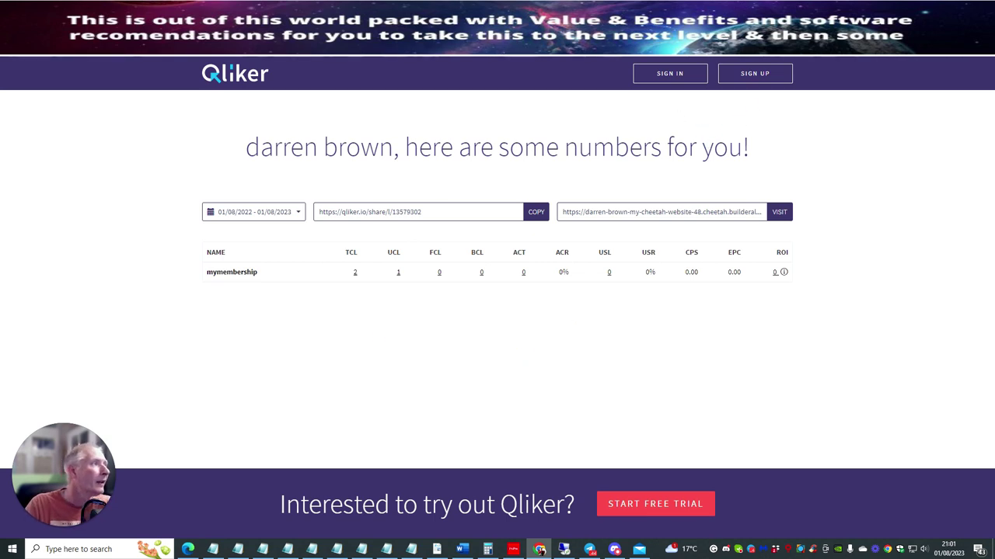
key(ctrl+w)
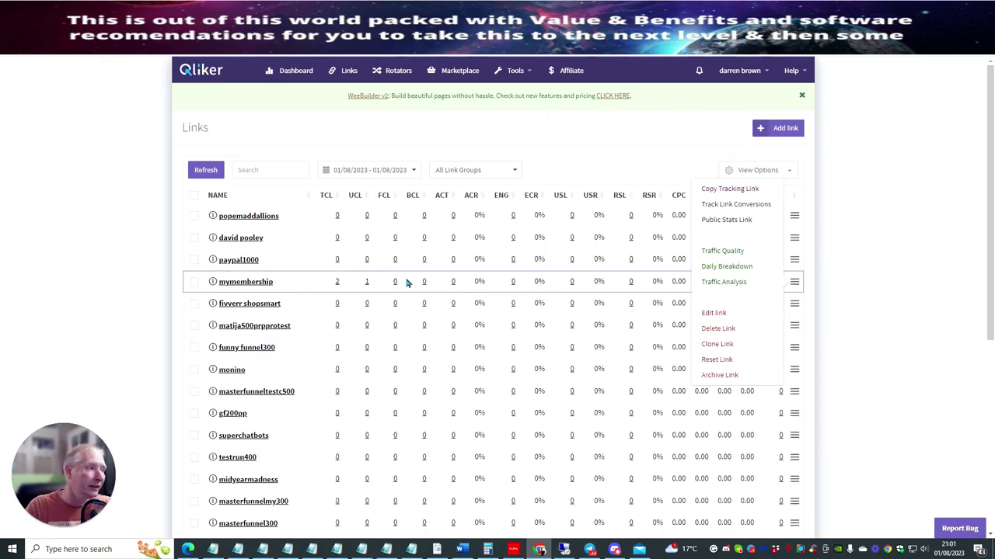
Step: Start adding a new tracking link and check which link groups exist
click(850, 283)
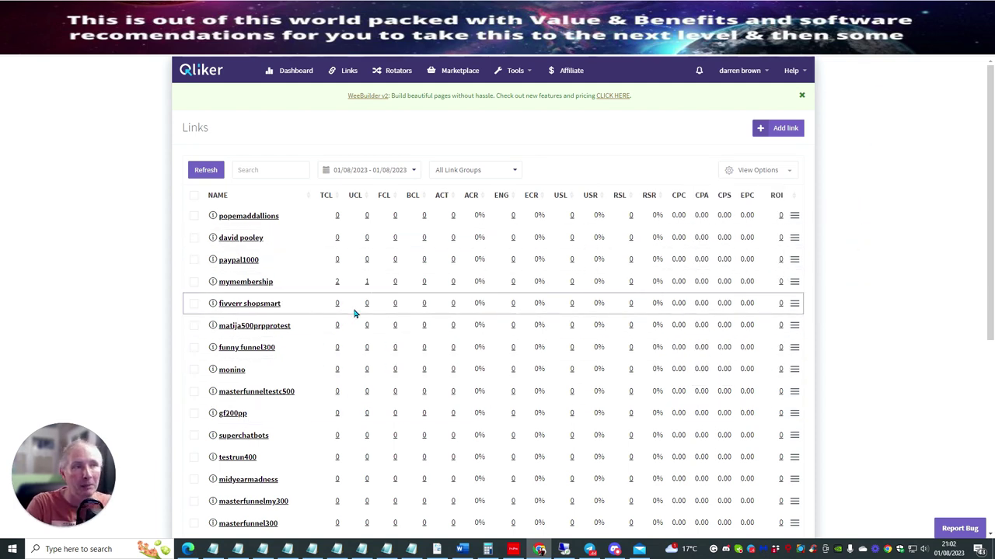
click(785, 134)
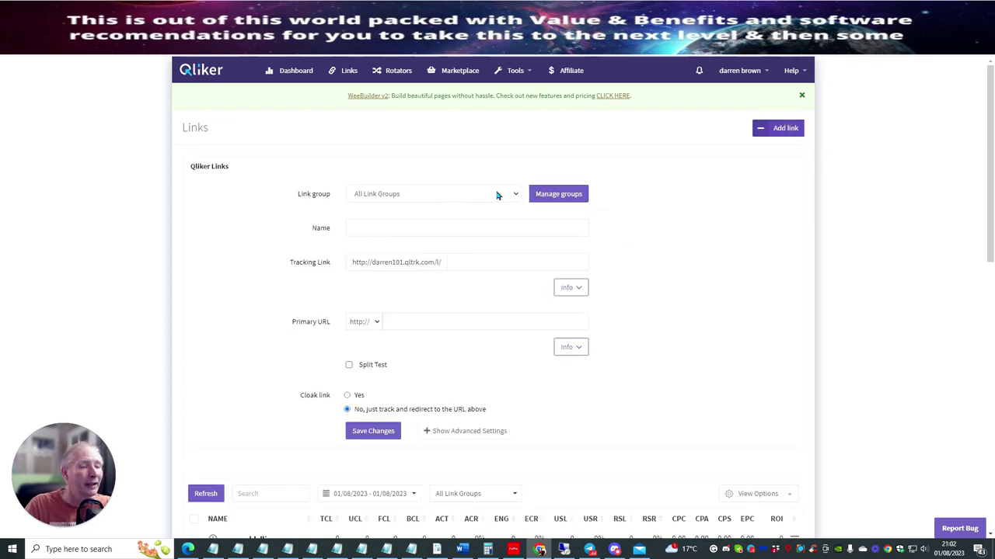
click(497, 195)
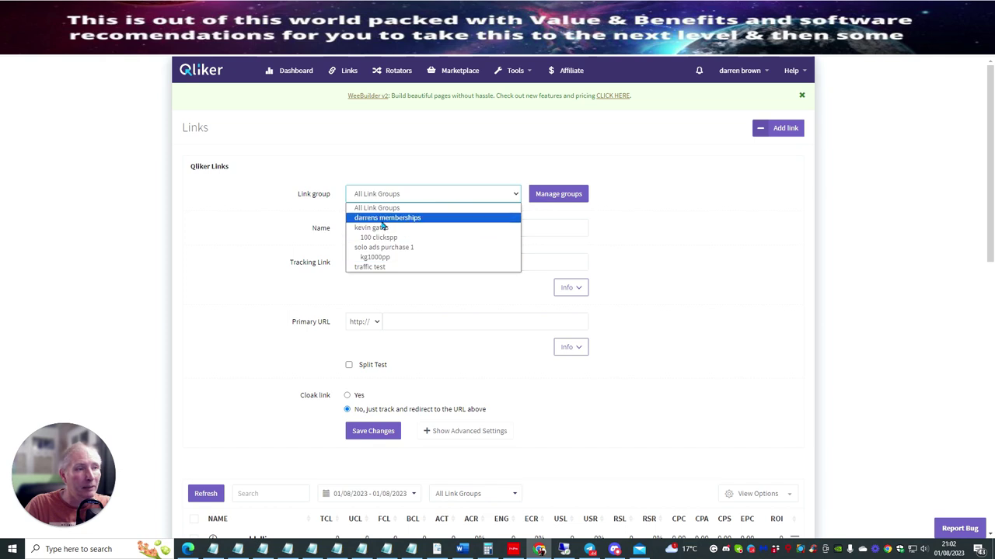
click(612, 162)
Step: Create a new link group named 1in20methodspromo in the group manager
click(545, 194)
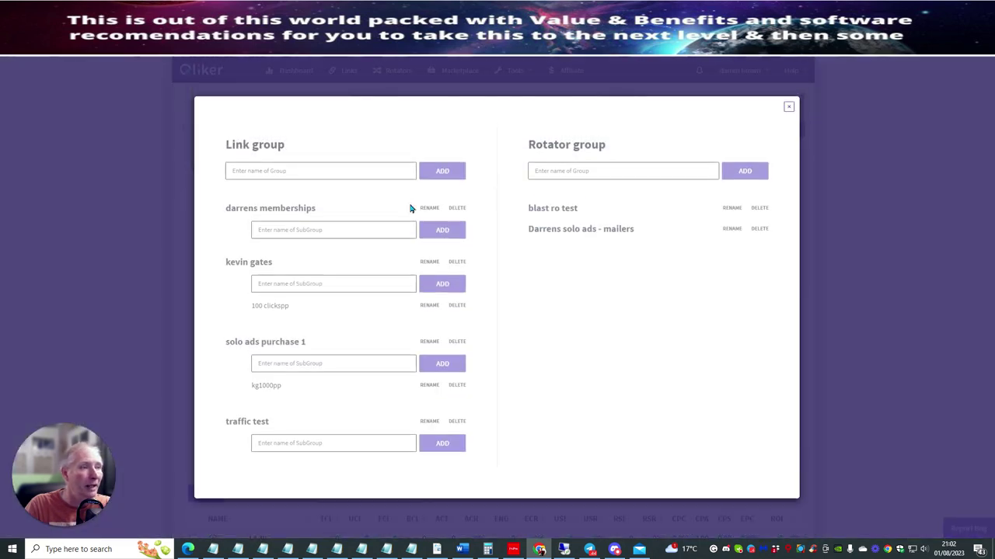
click(264, 169)
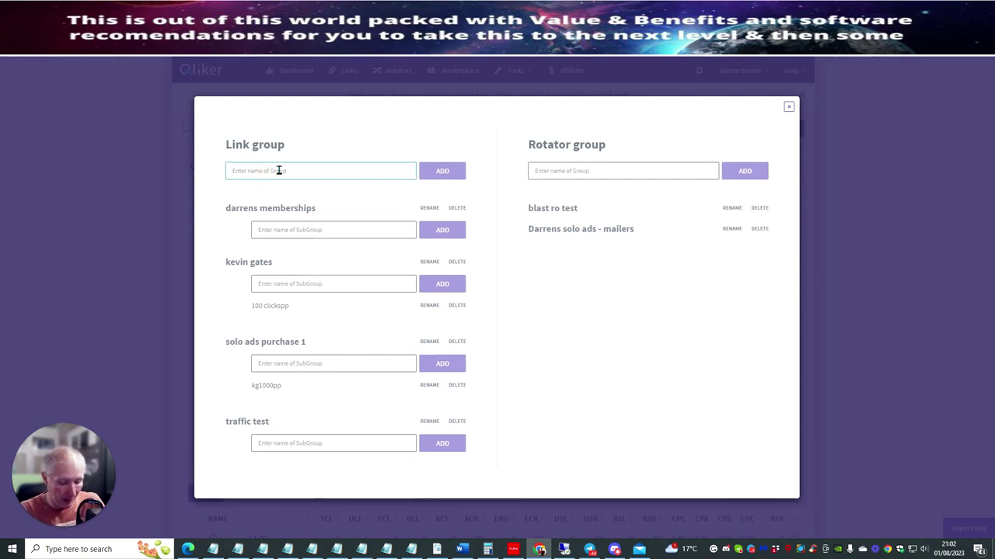
text(lin)
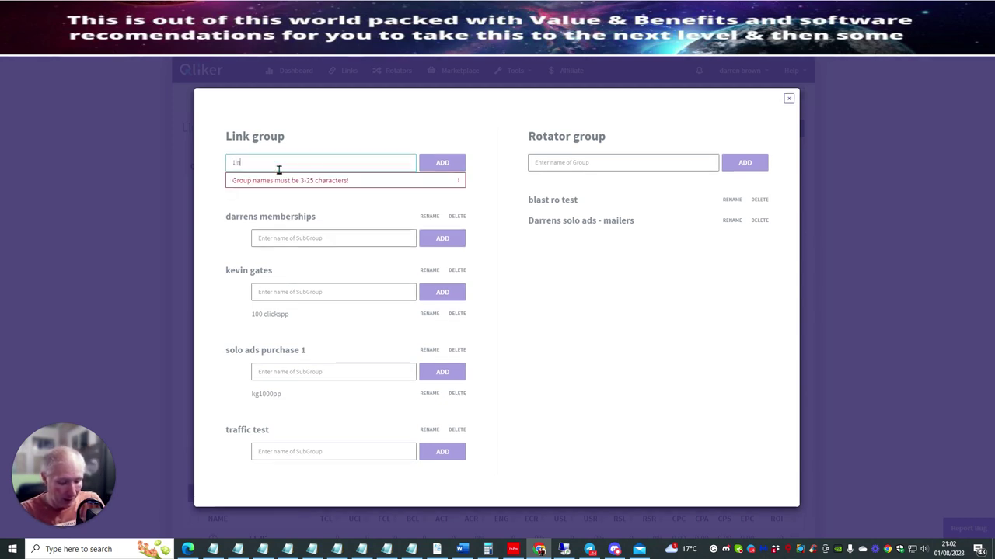
text(20met)
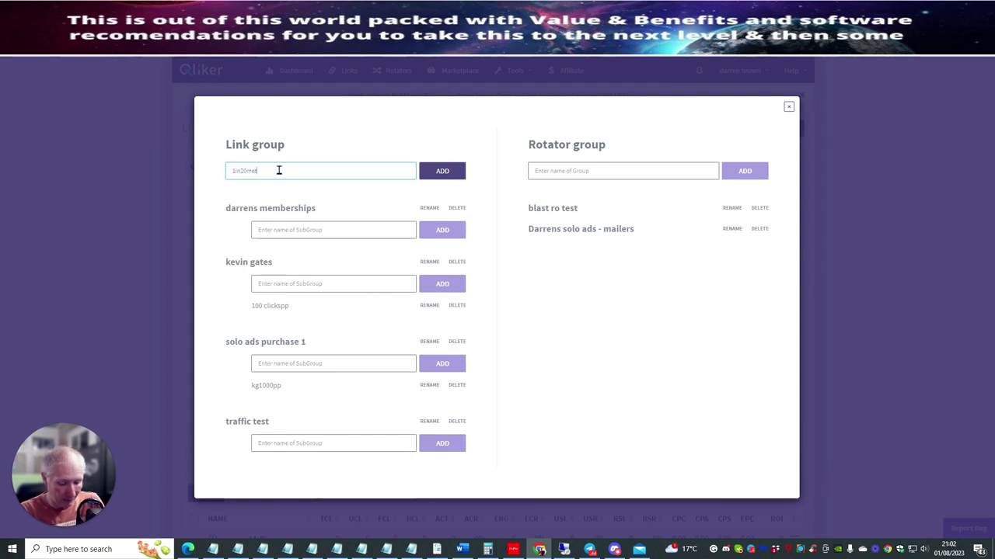
text(hodsp)
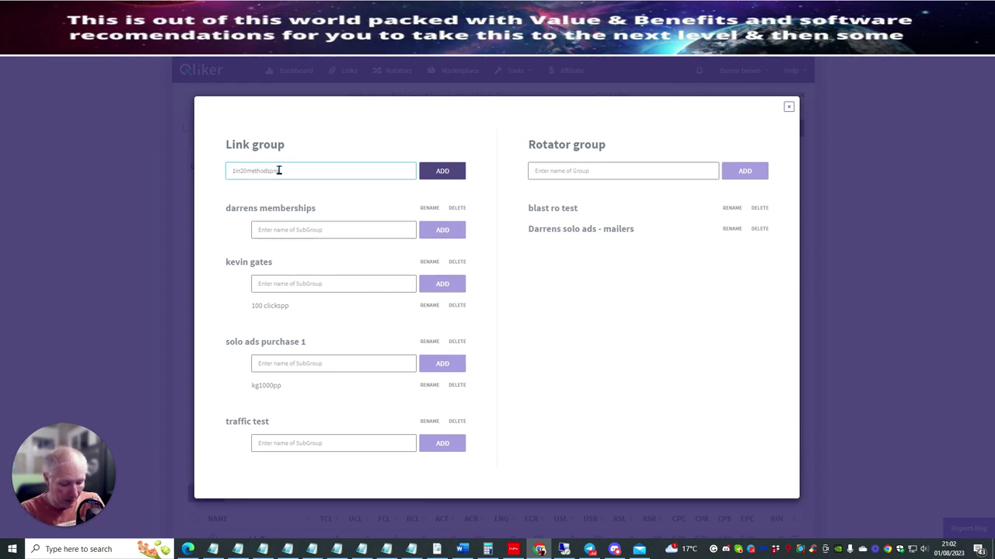
text(romo)
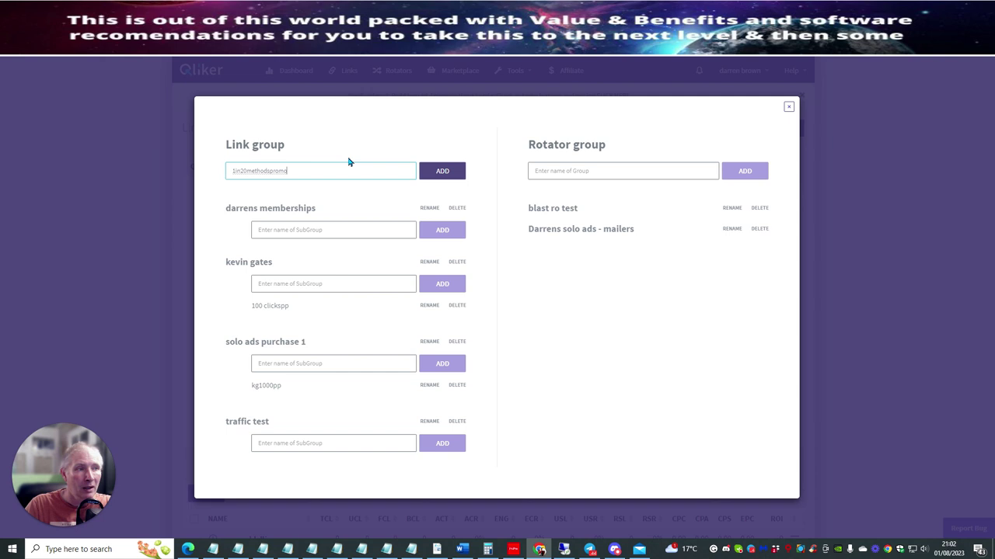
click(433, 171)
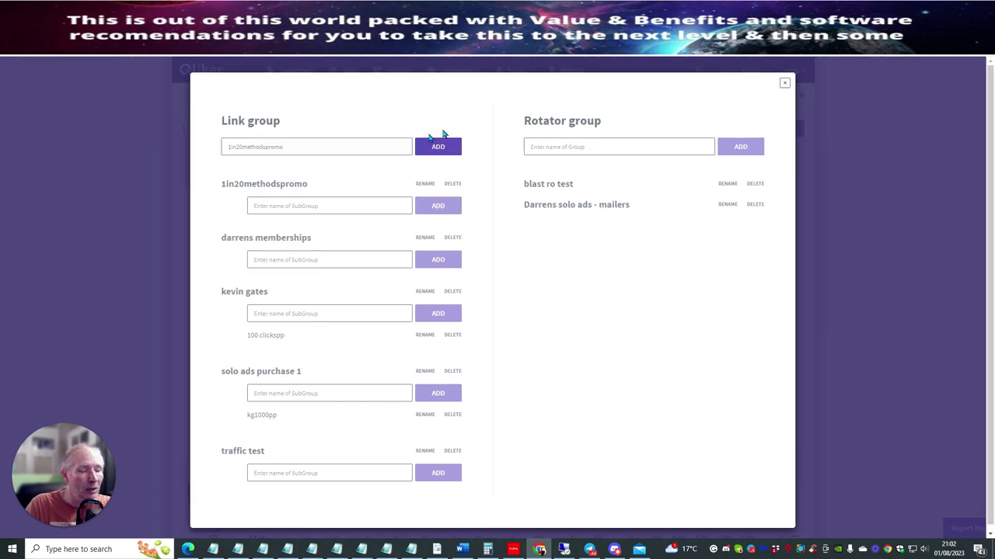
click(784, 82)
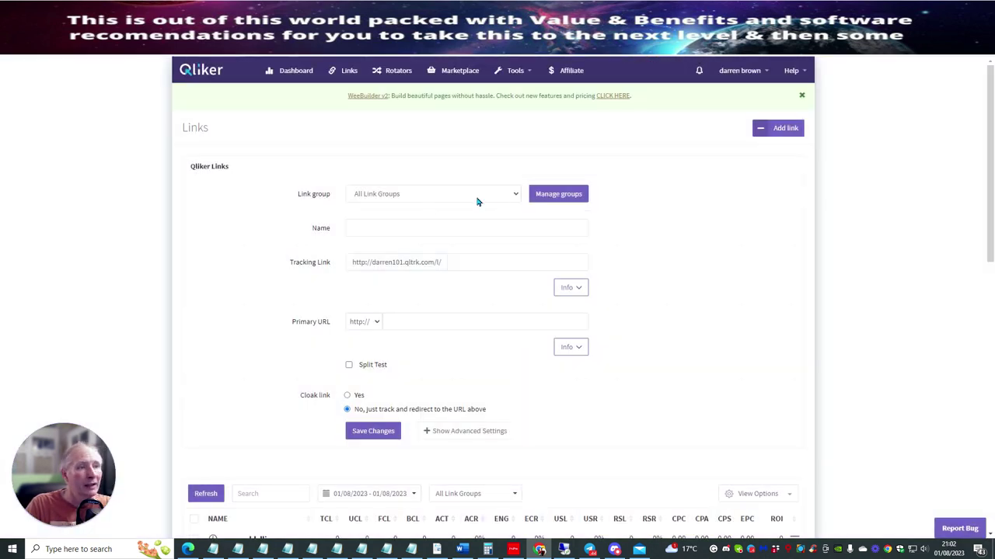
Step: Assign the new link to group 1in20methodspromo and begin naming it 1in20methodssale
click(502, 199)
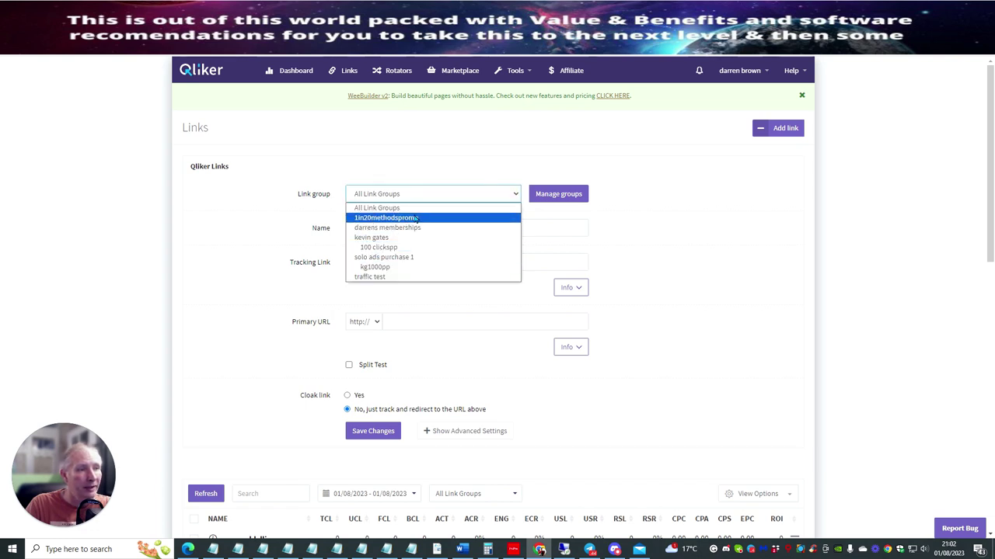
click(649, 215)
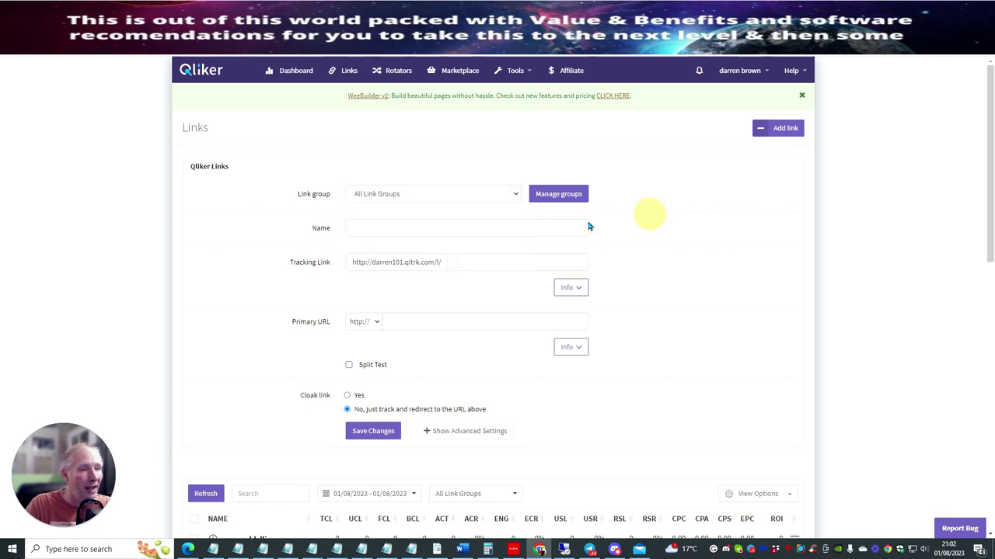
click(373, 226)
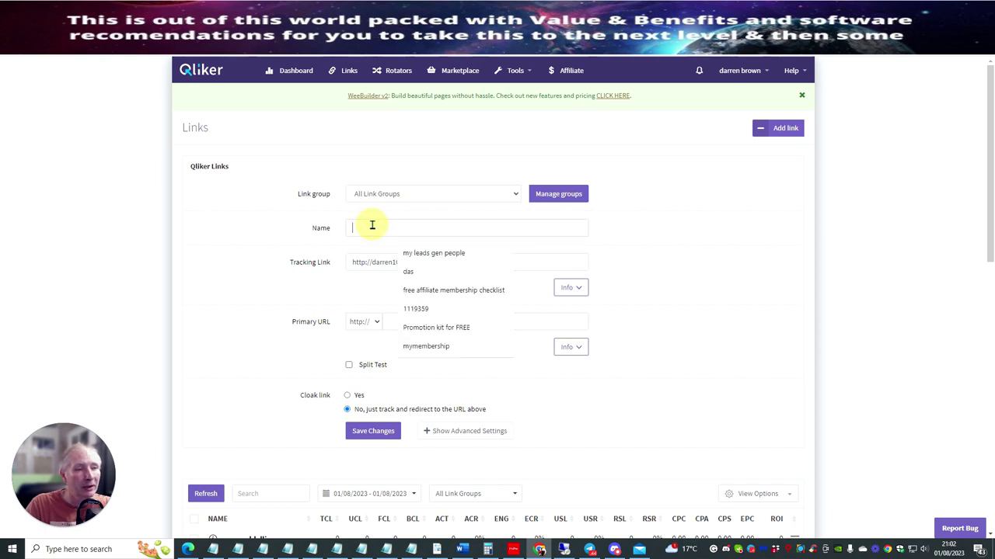
click(517, 196)
click(477, 221)
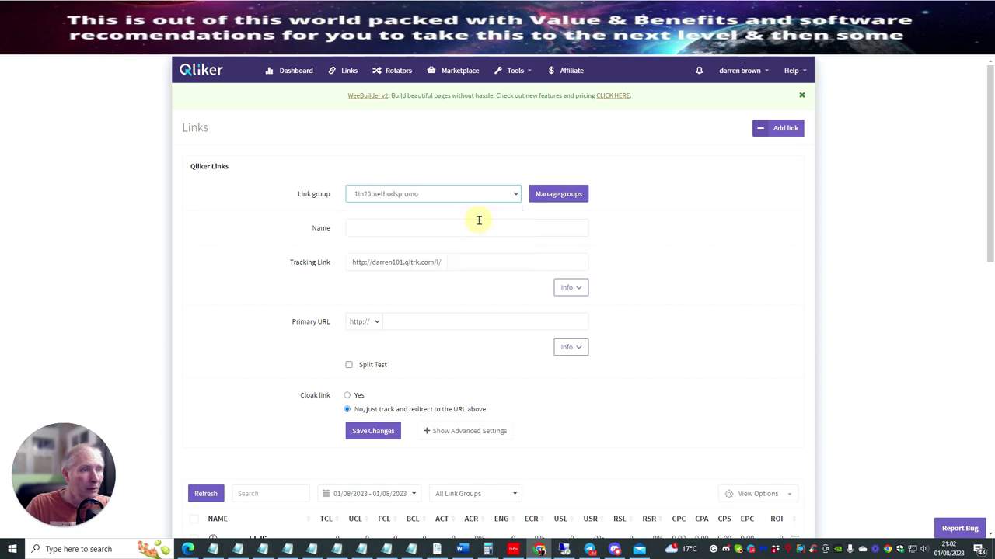
click(375, 228)
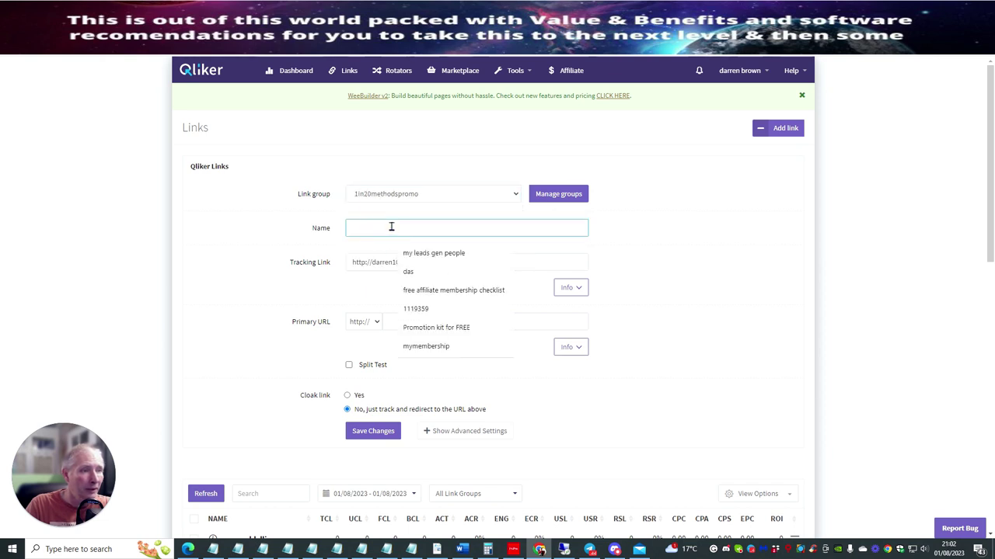
text(1in)
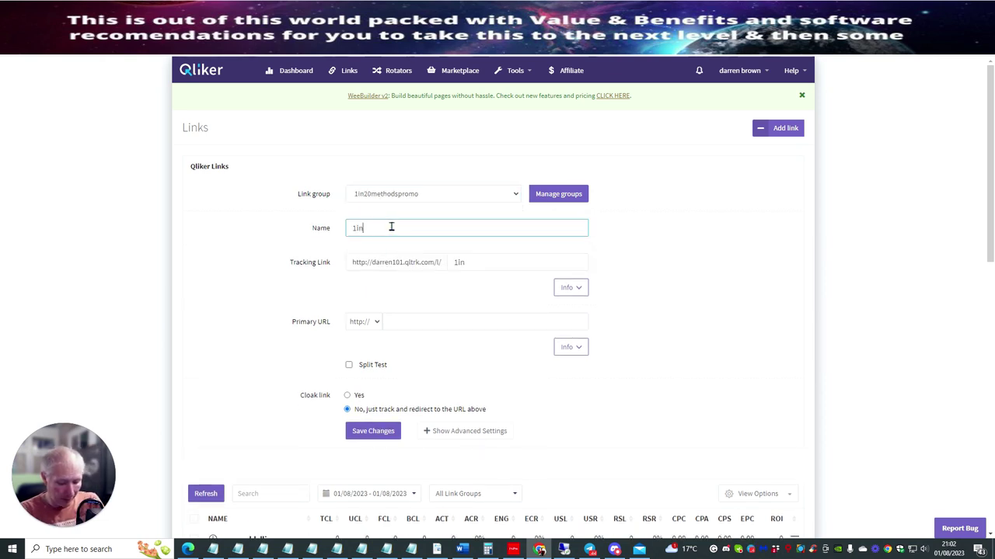
text(20methodssale)
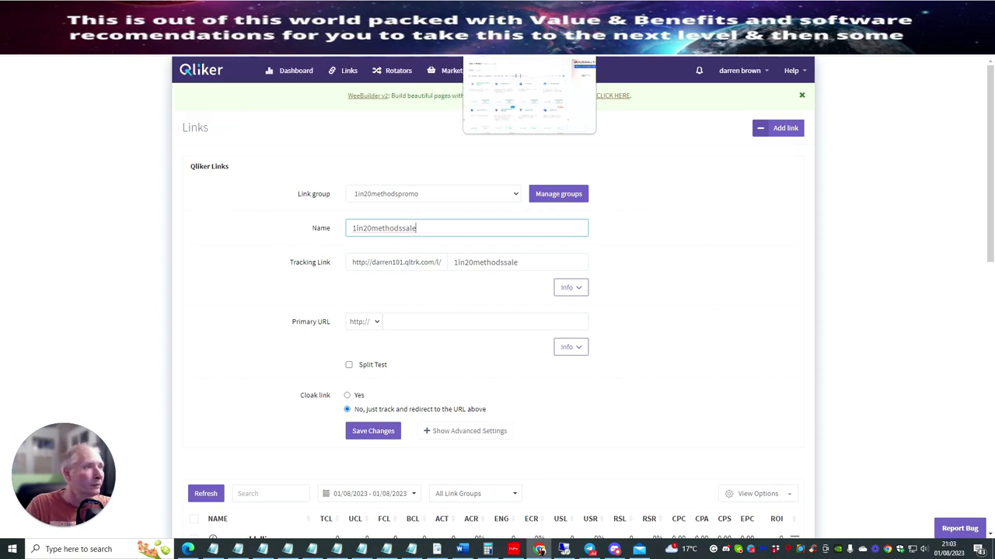
Step: Open the live 1in20 sales page from Builderall's My Cheetah site and copy its address
click(553, 45)
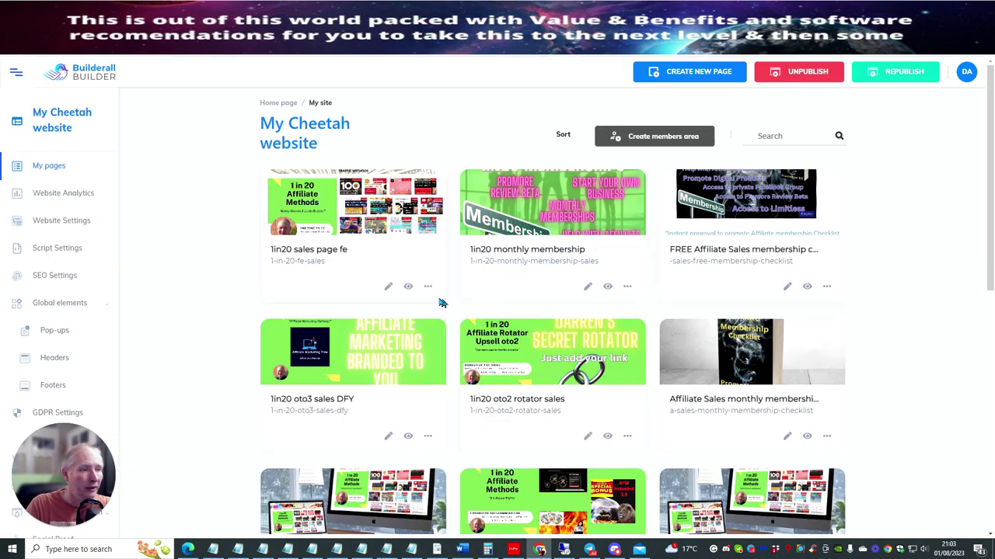
click(427, 286)
click(396, 367)
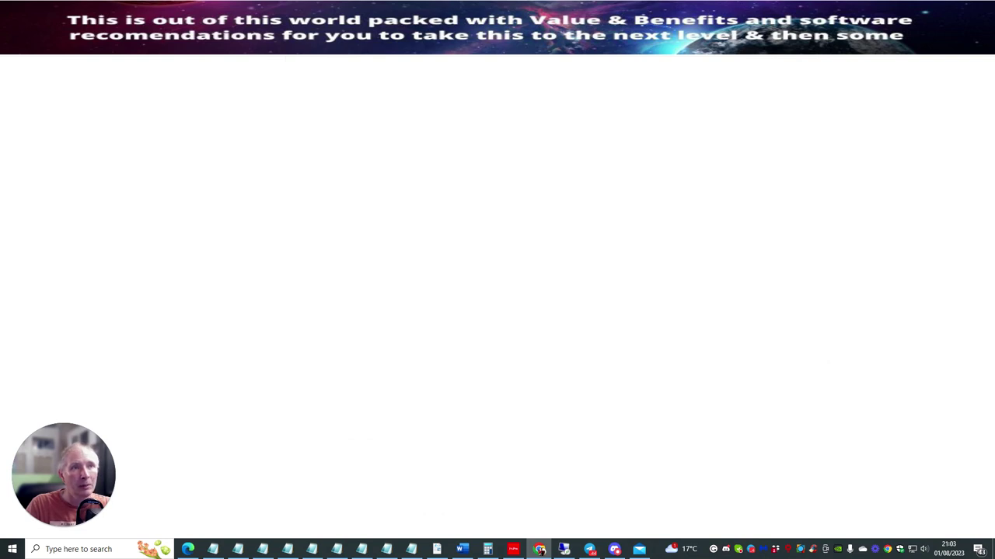
right_click(237, 41)
click(244, 85)
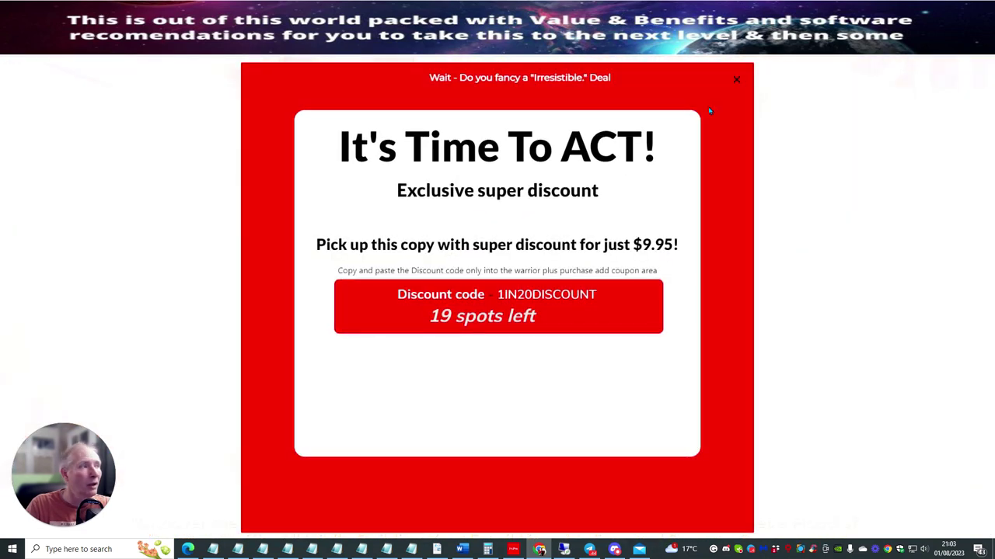
Step: Dismiss the discount popup and go back to the Monthly Membership Checklist document
click(735, 80)
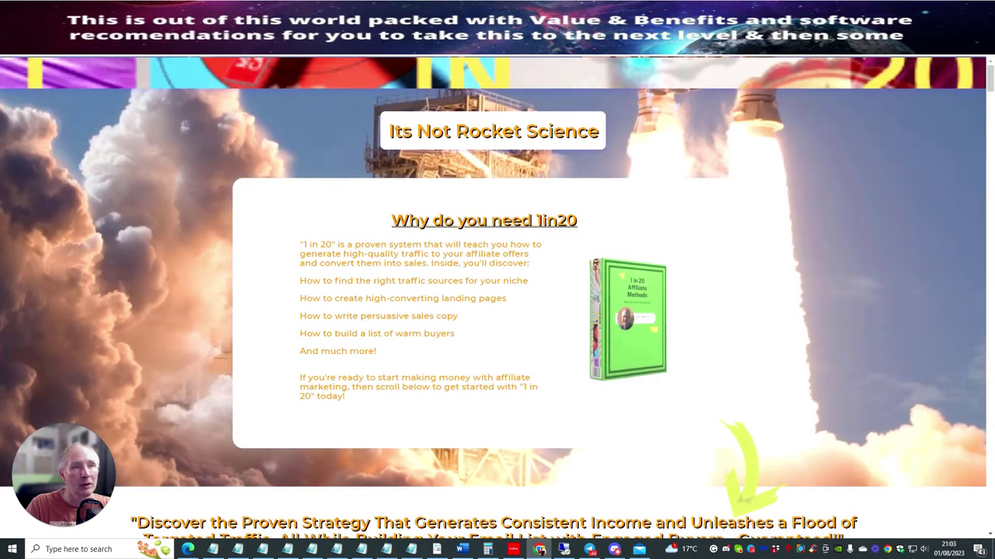
click(544, 46)
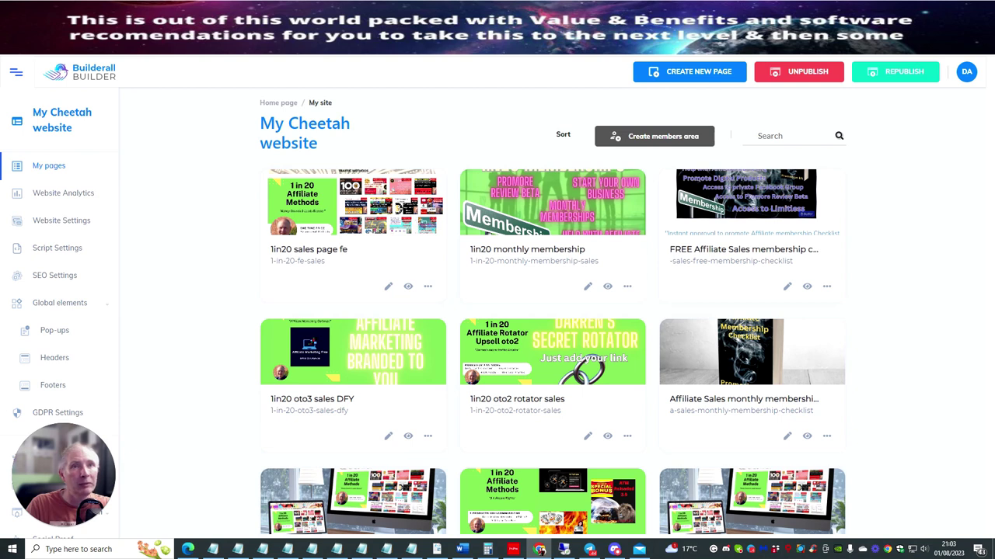
click(155, 43)
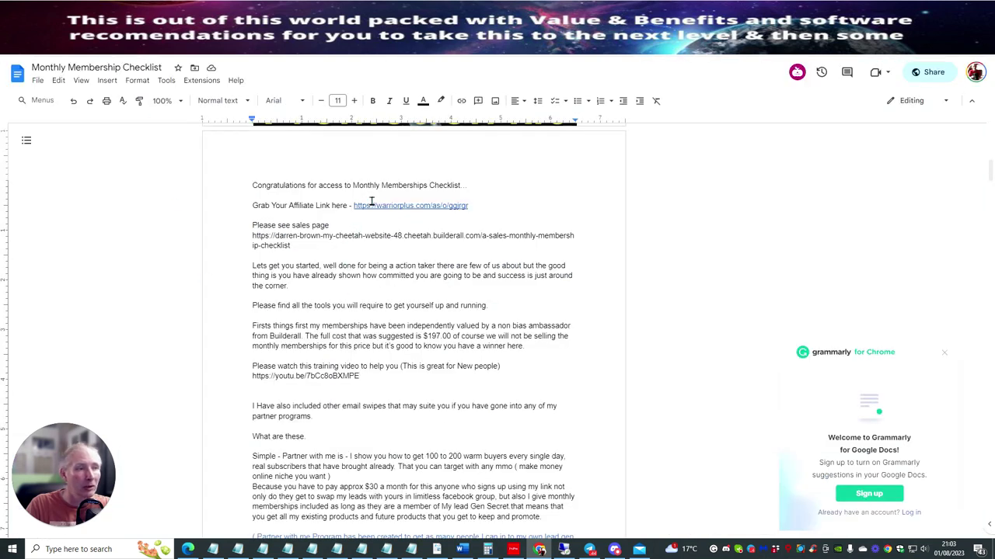
Step: Copy the sales-page URL from the Monthly Membership Checklist and return to the Qliker Add link form
scroll(372, 202, up, 10)
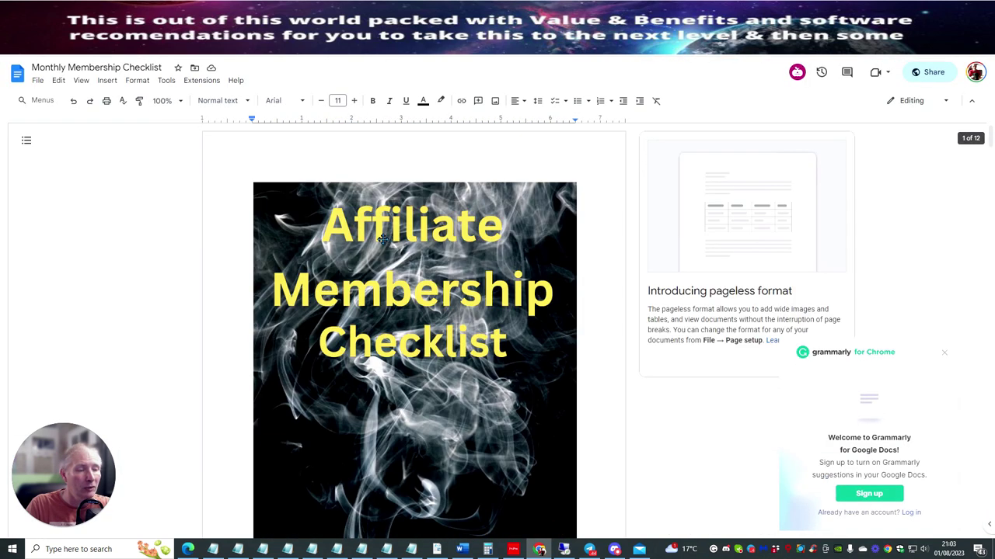
scroll(383, 240, down, 20)
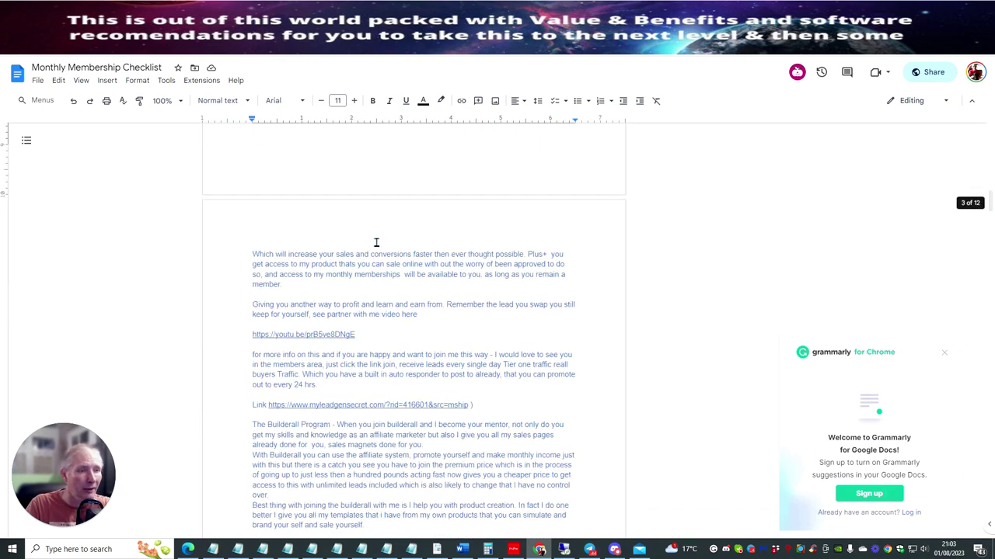
scroll(376, 242, up, 8)
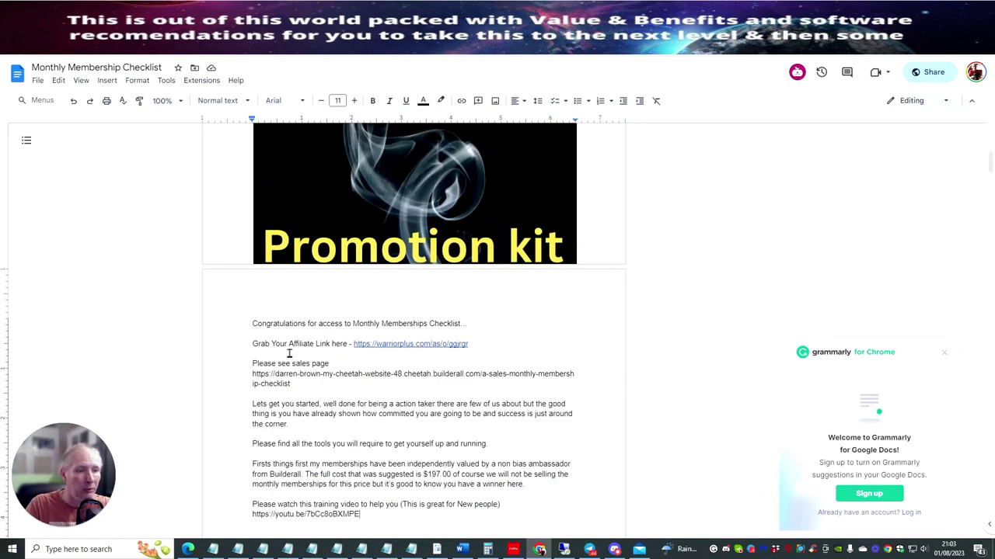
drag(251, 374, 294, 385)
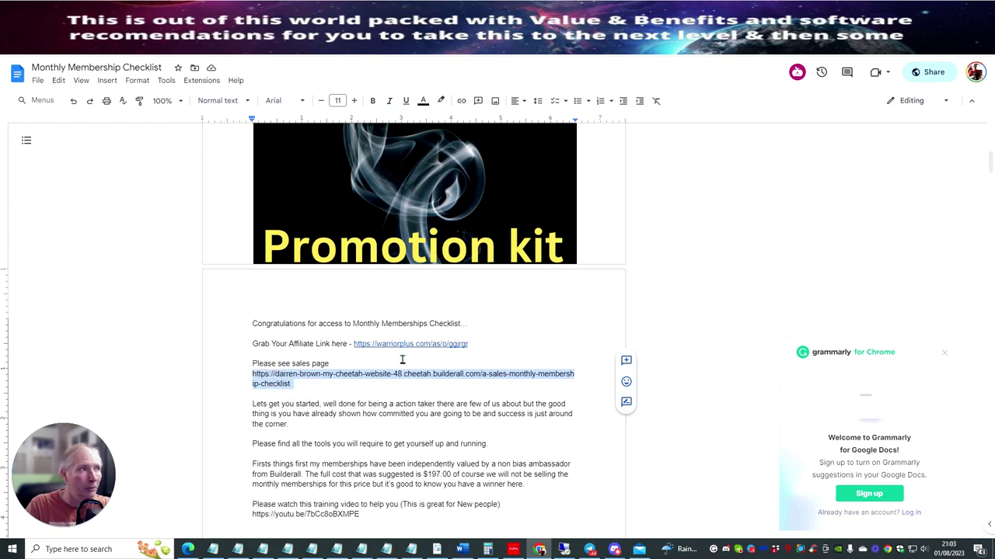
key(alt+Tab)
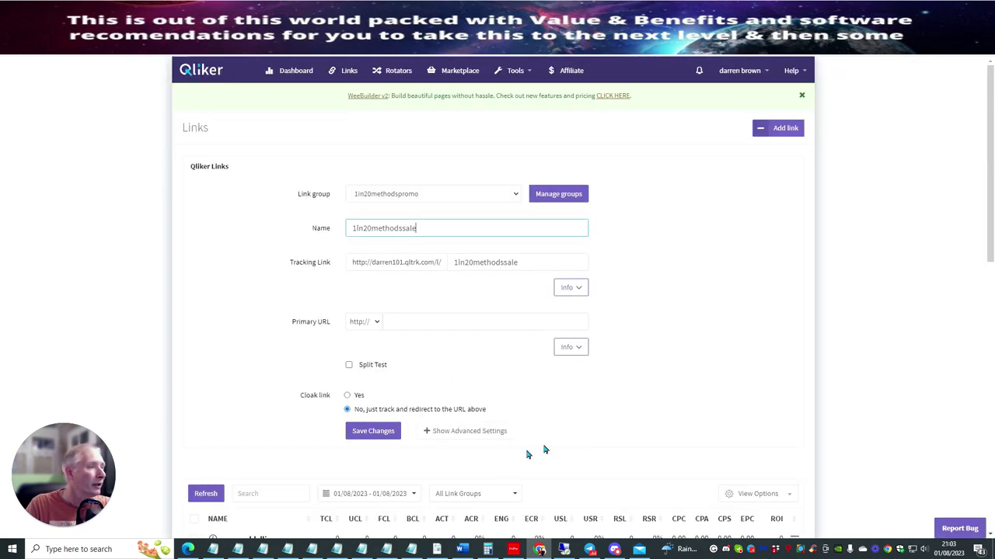
Step: Paste the Builderall 1-in-20 sales page as the destination and save the 1in20methodssale link
click(400, 318)
right_click(410, 325)
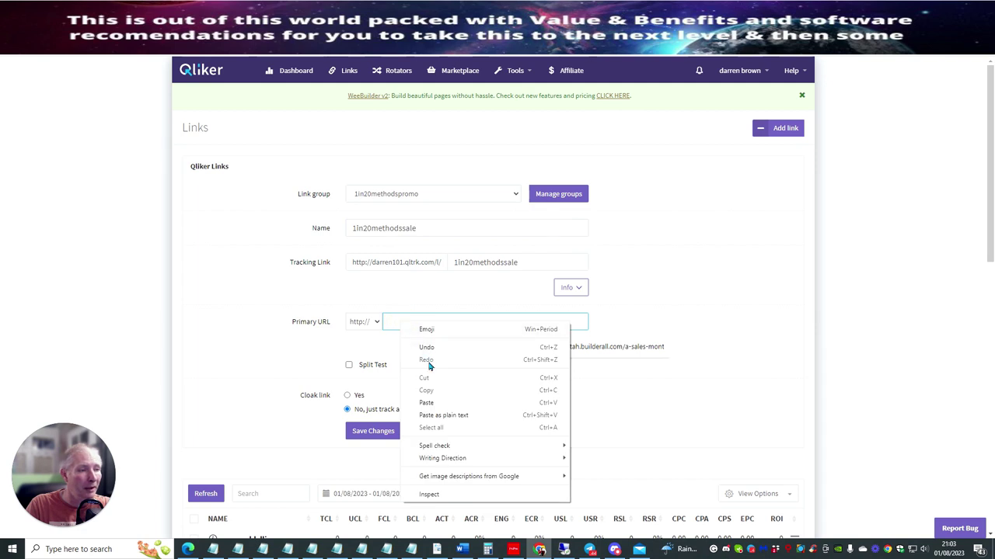
click(427, 415)
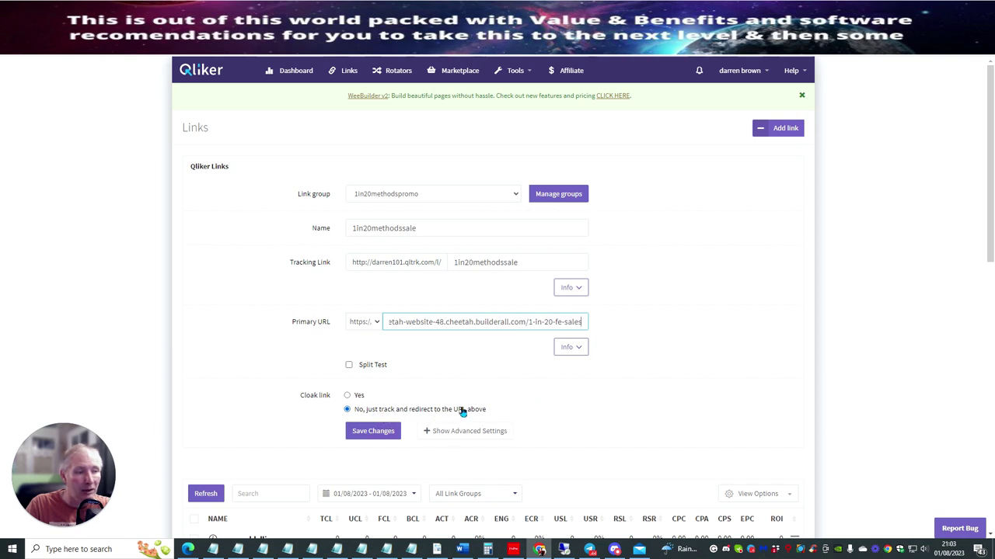
click(371, 431)
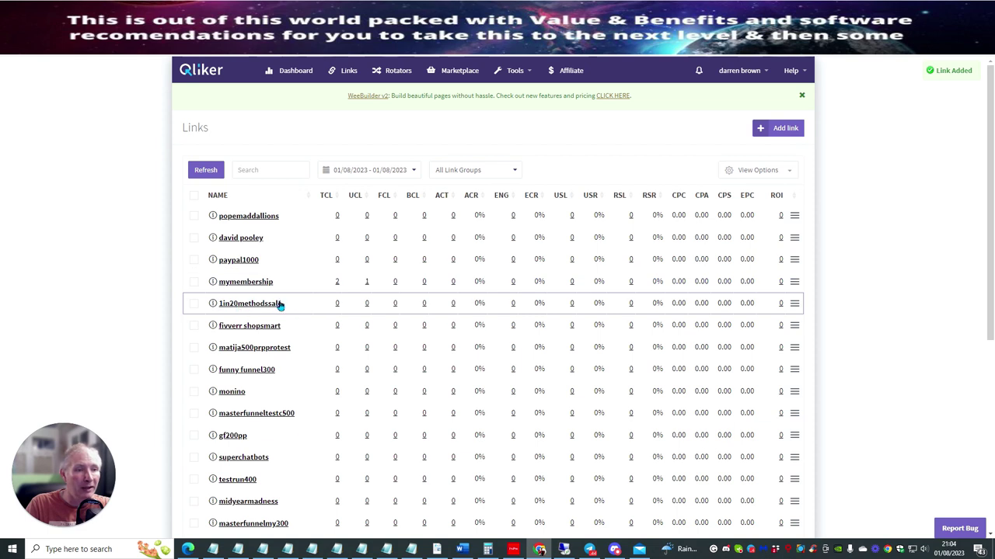
Step: Copy the 1in20methodssale tracking link and start a new incognito window
click(793, 304)
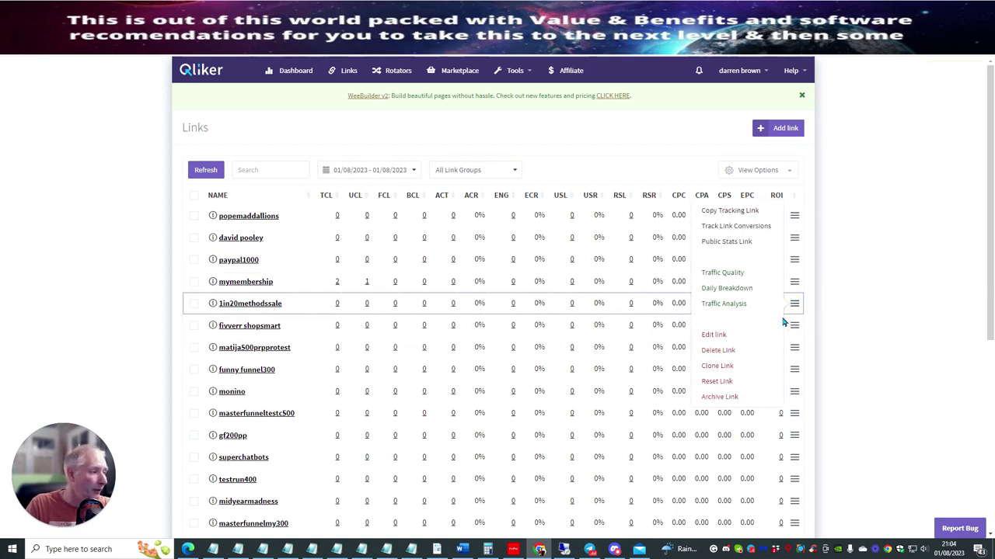
click(717, 213)
key(ctrl+t)
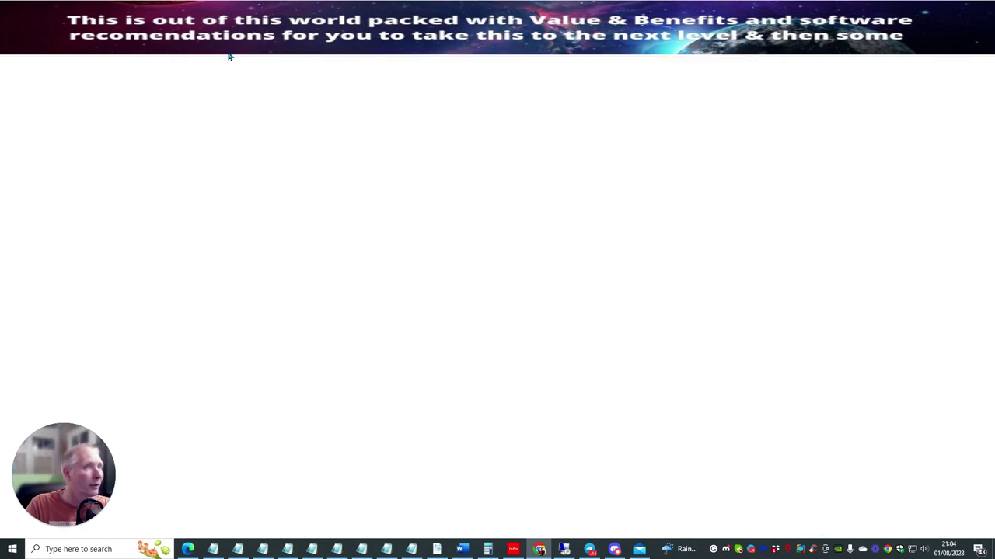
right_click(166, 42)
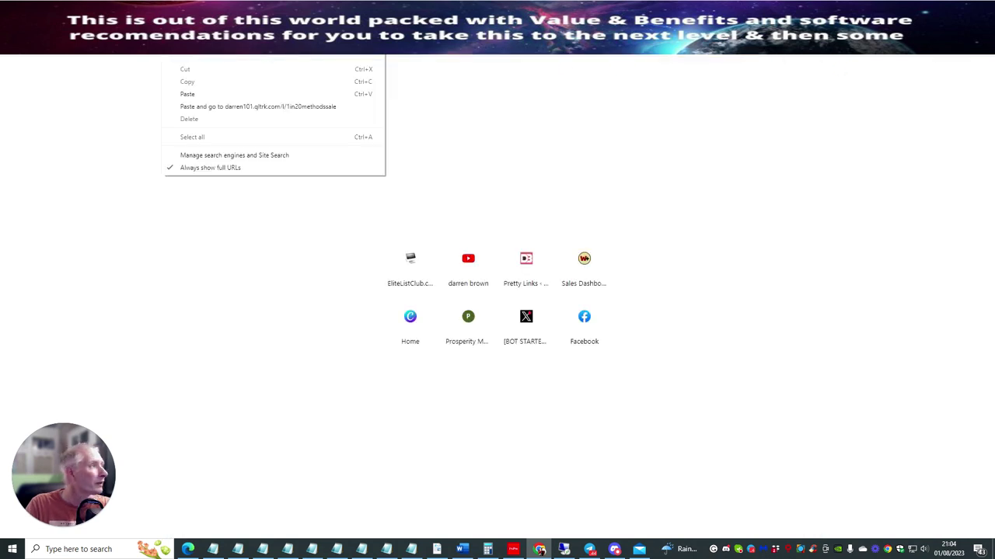
click(984, 45)
click(899, 89)
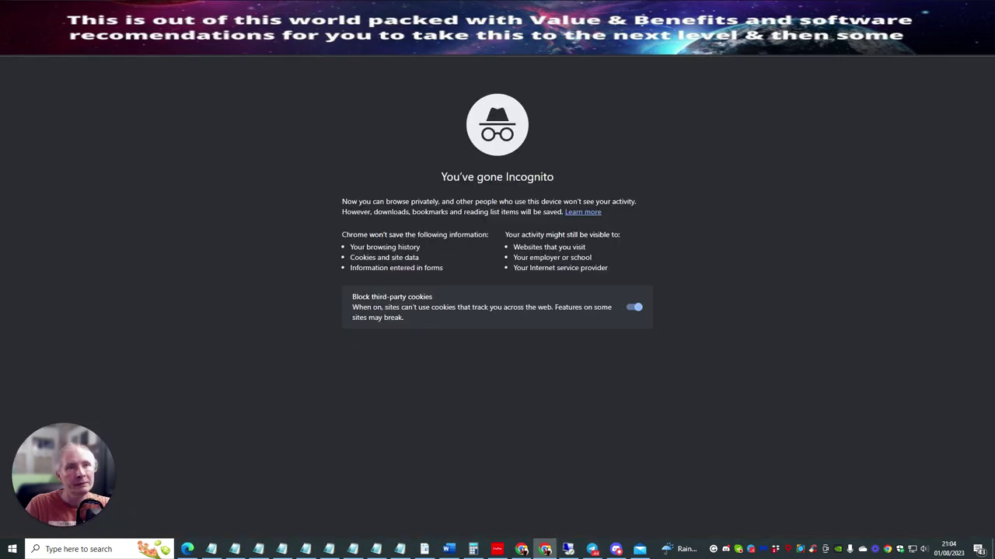
Step: Load the tracking link in incognito, dismiss the discount popup, then close the window
right_click(180, 48)
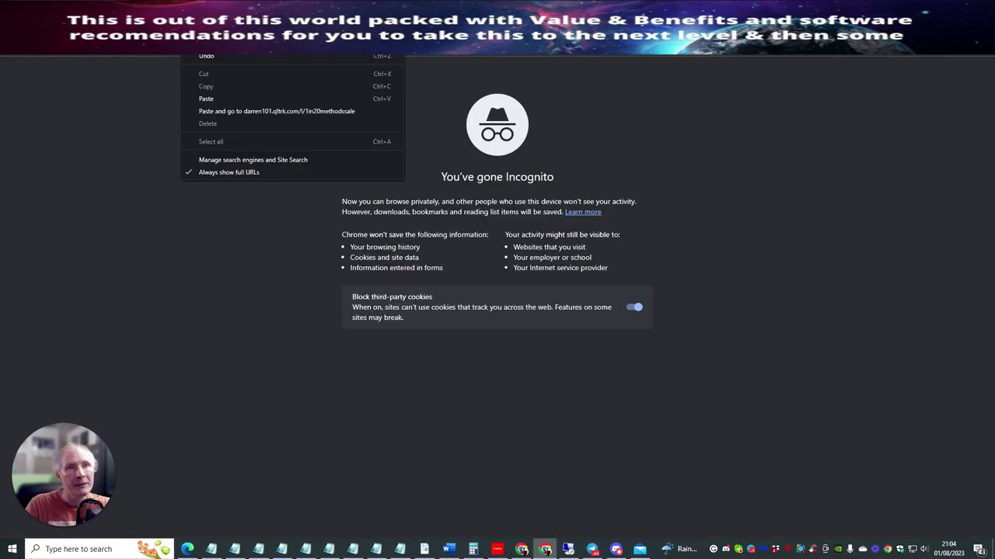
click(219, 112)
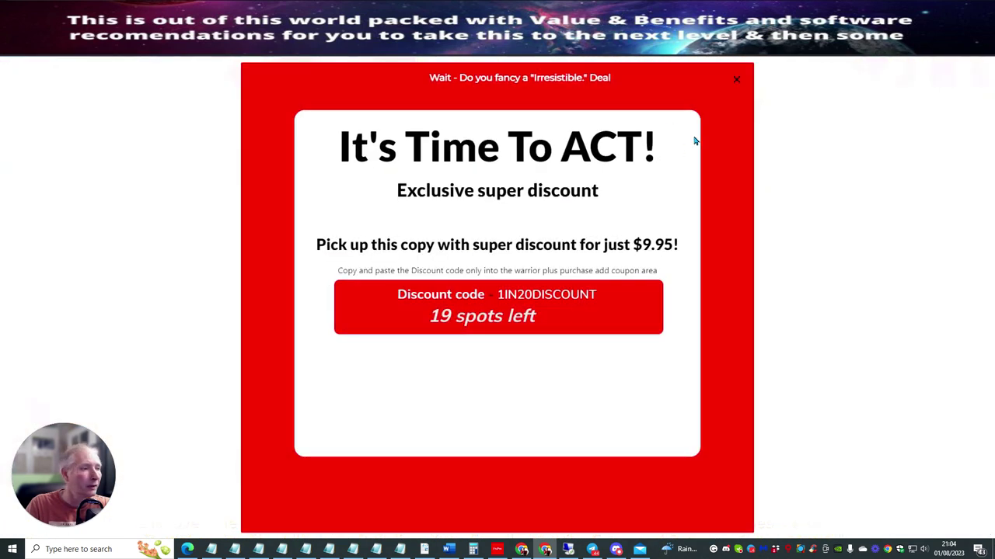
click(736, 78)
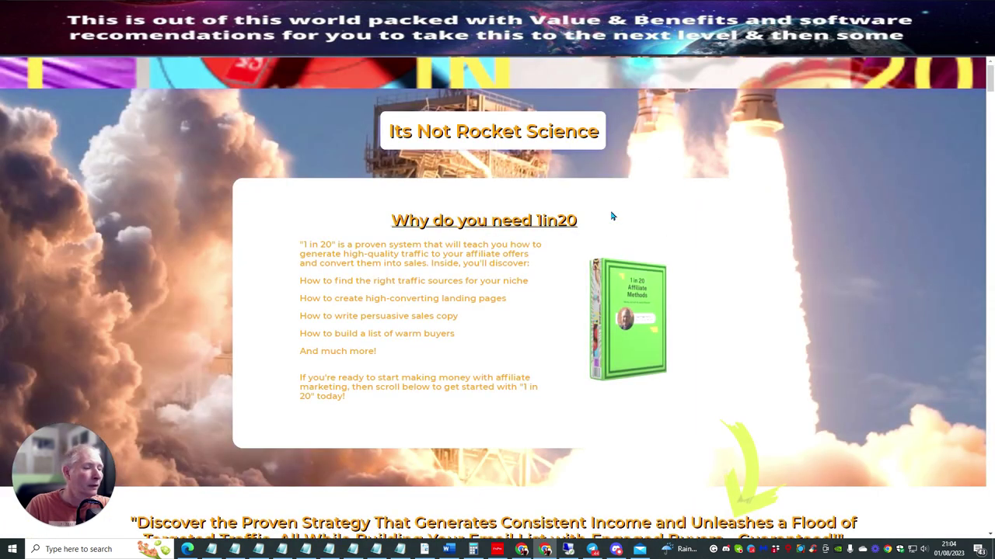
scroll(612, 226, down, 13)
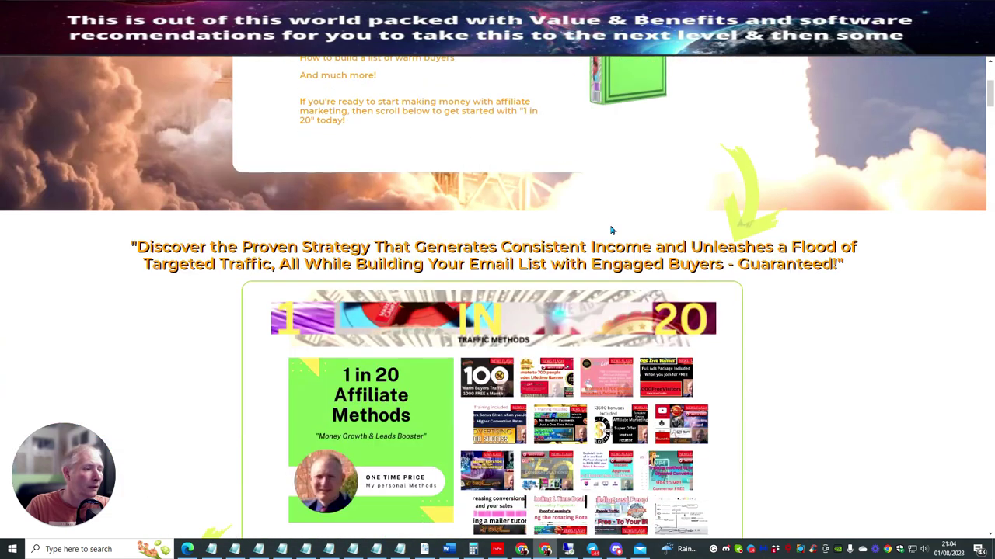
scroll(606, 235, down, 3)
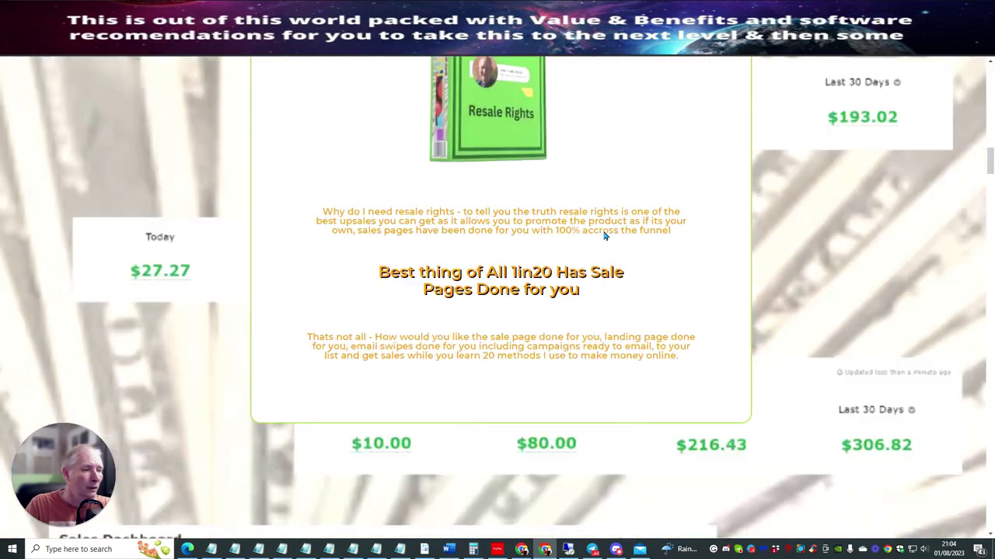
scroll(593, 241, up, 10)
scroll(565, 238, up, 10)
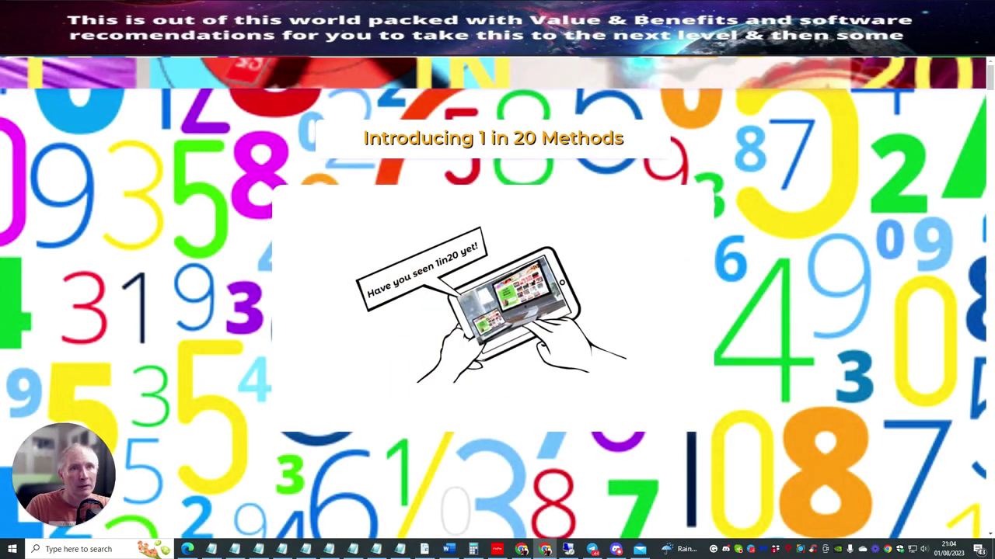
key(ctrl+w)
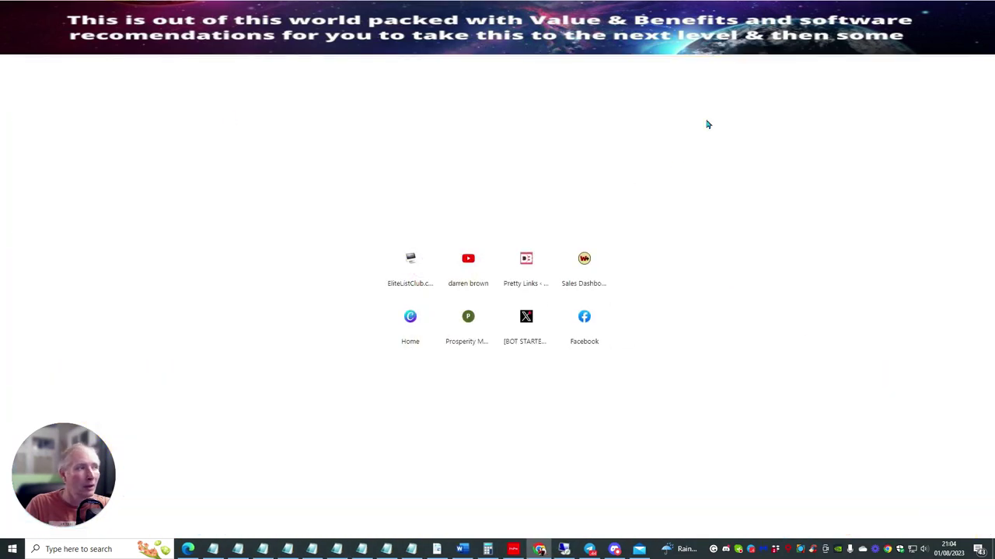
Step: Refresh Qliker links and check 1in20methodssale traffic quality: 1 click, 100% unique IPs, Tier 1
key(ctrl+w)
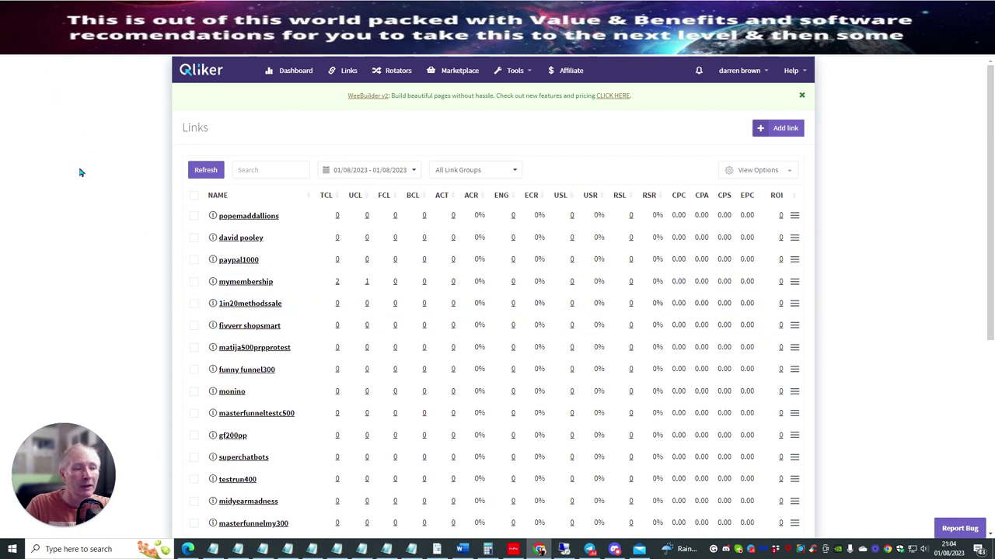
key(F5)
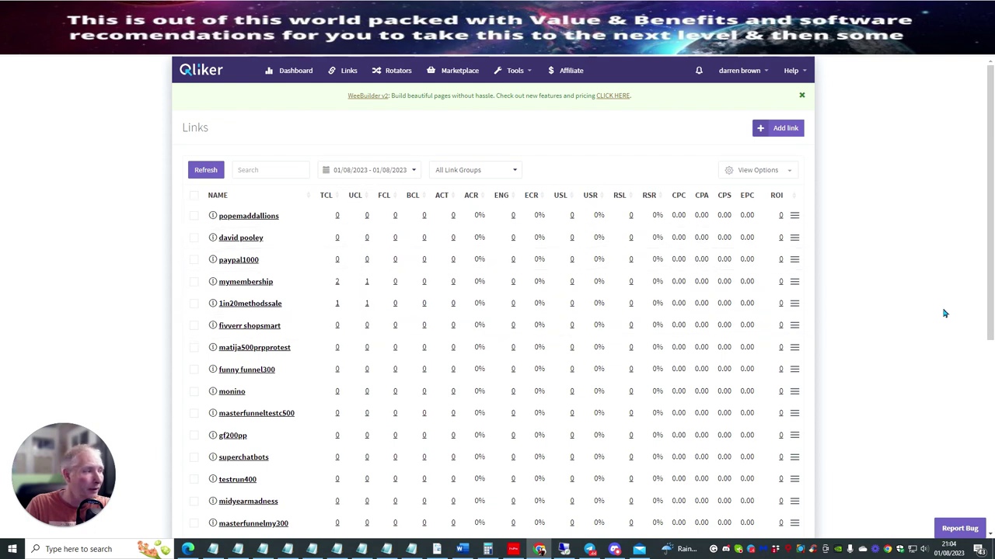
click(794, 304)
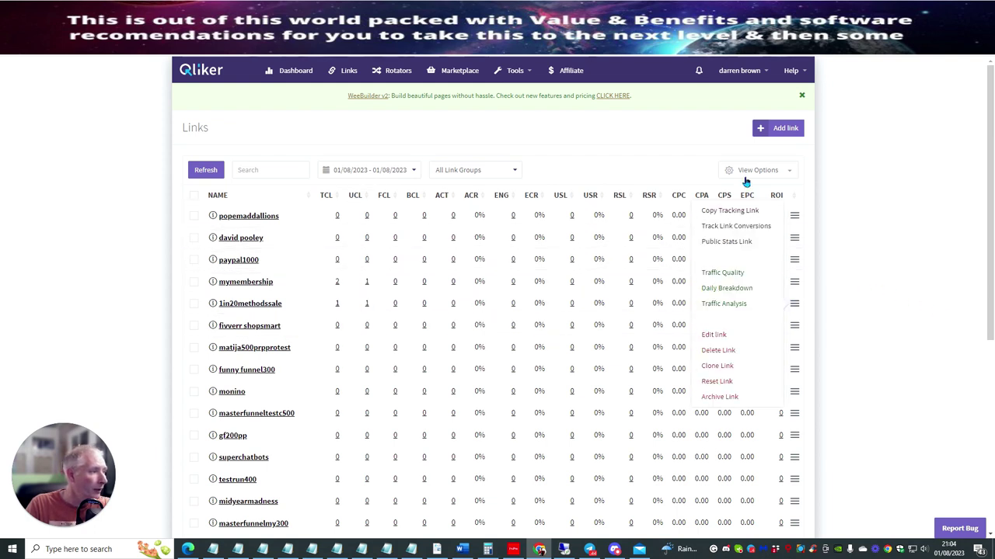
click(723, 273)
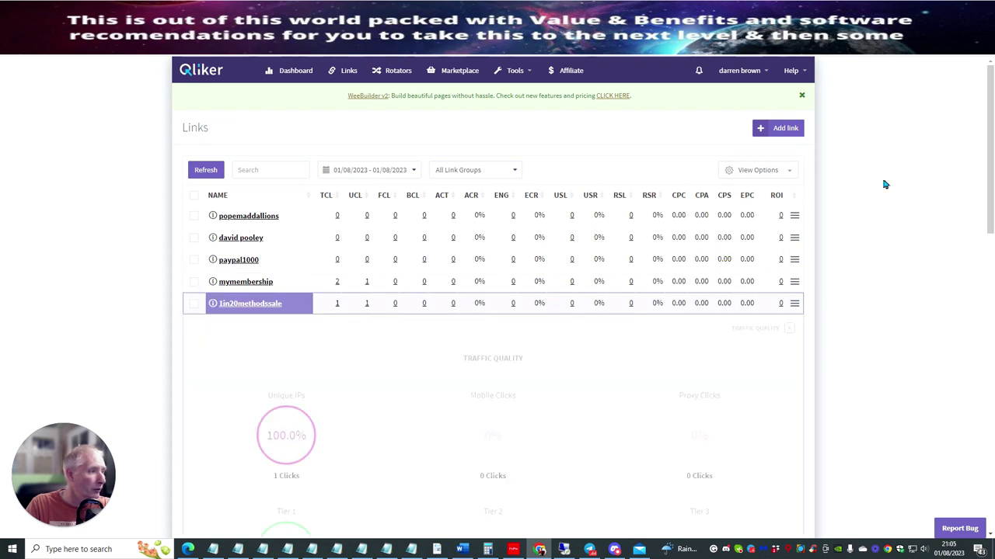
scroll(655, 220, down, 3)
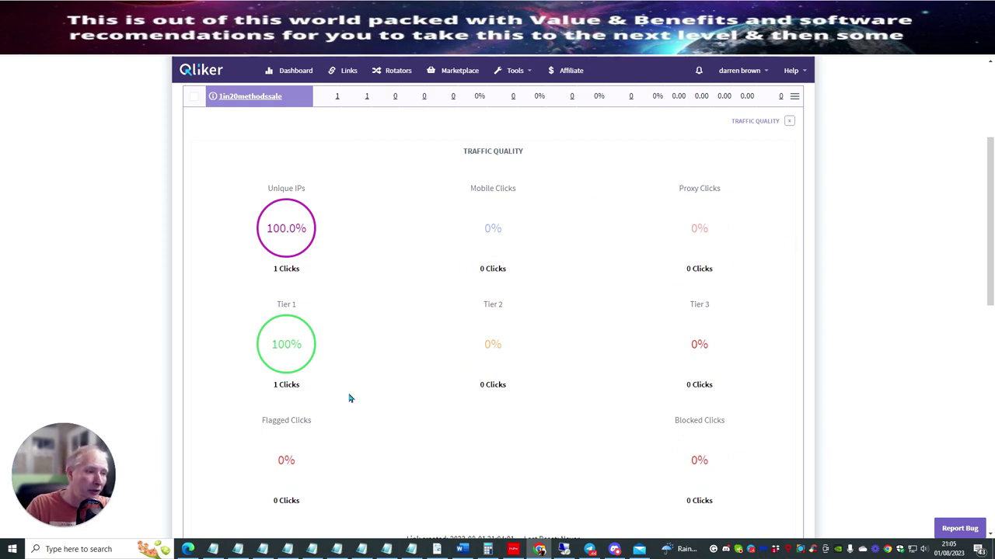
scroll(364, 220, down, 2)
scroll(388, 246, up, 2)
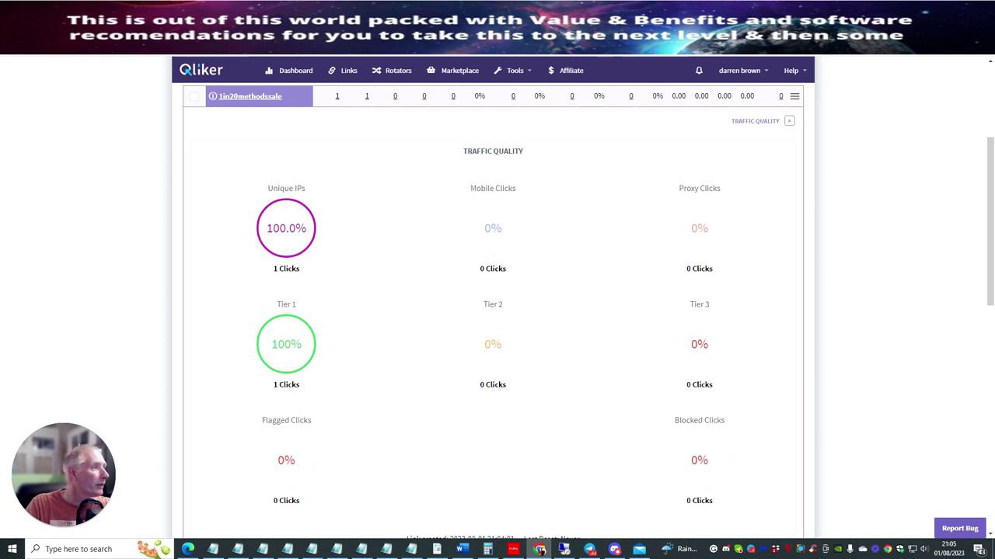
scroll(439, 160, up, 3)
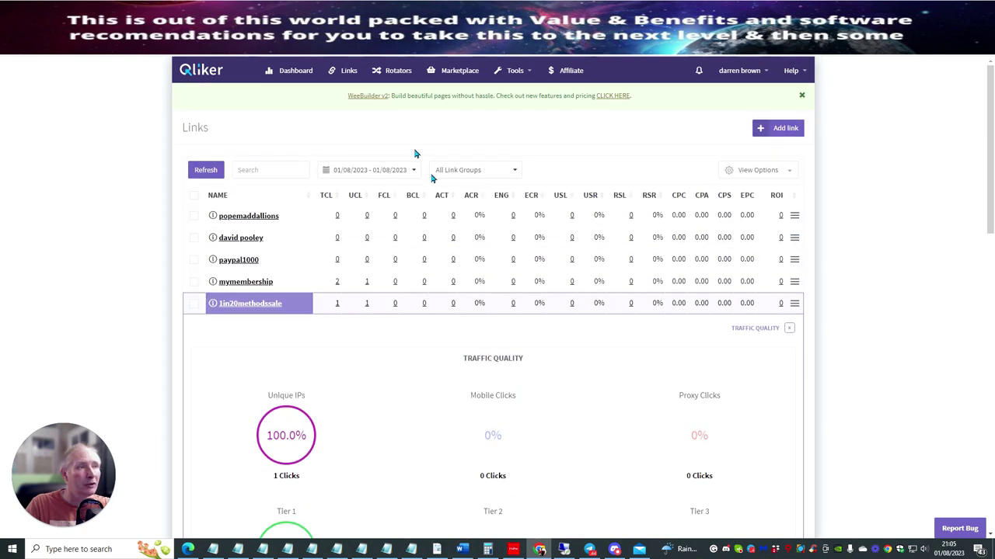
click(355, 71)
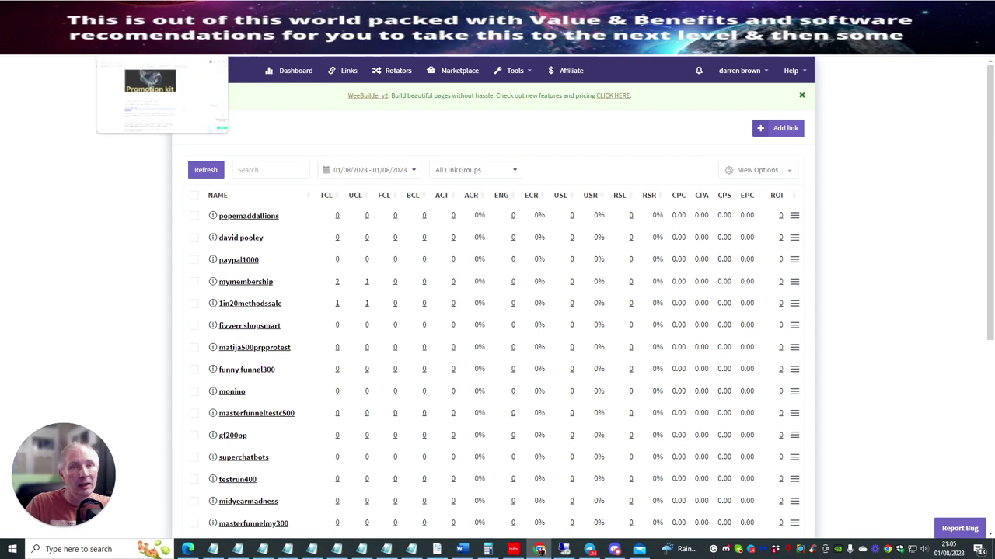
click(159, 48)
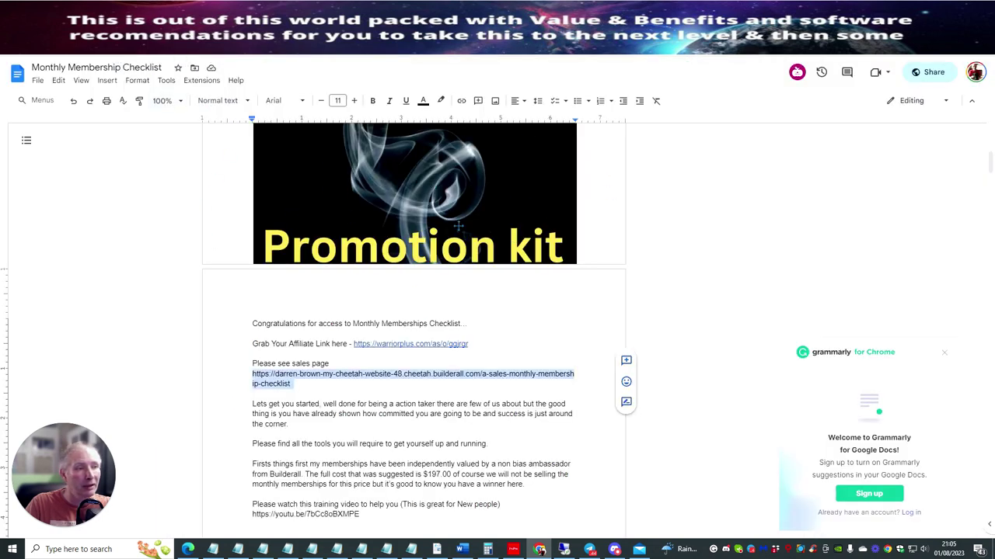
scroll(458, 226, up, 10)
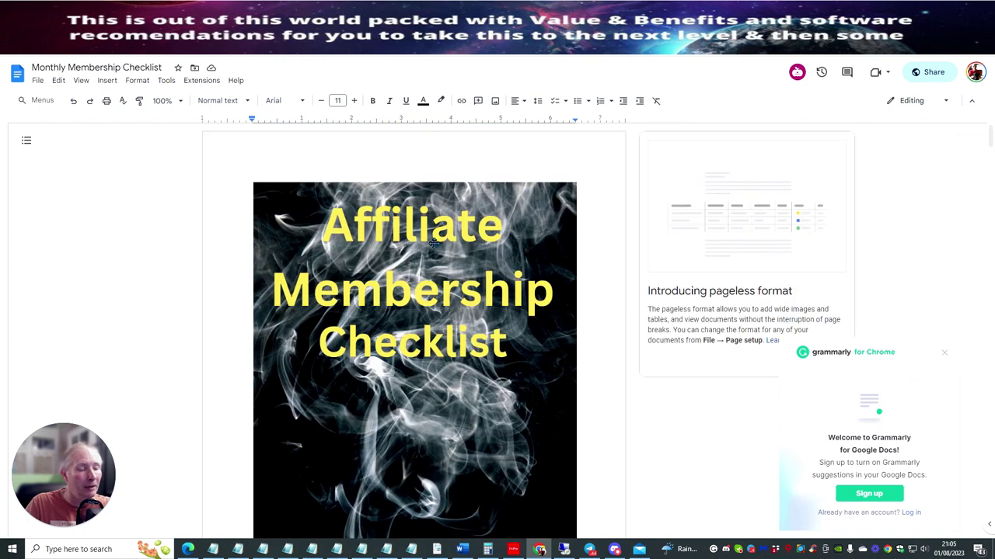
scroll(432, 244, down, 10)
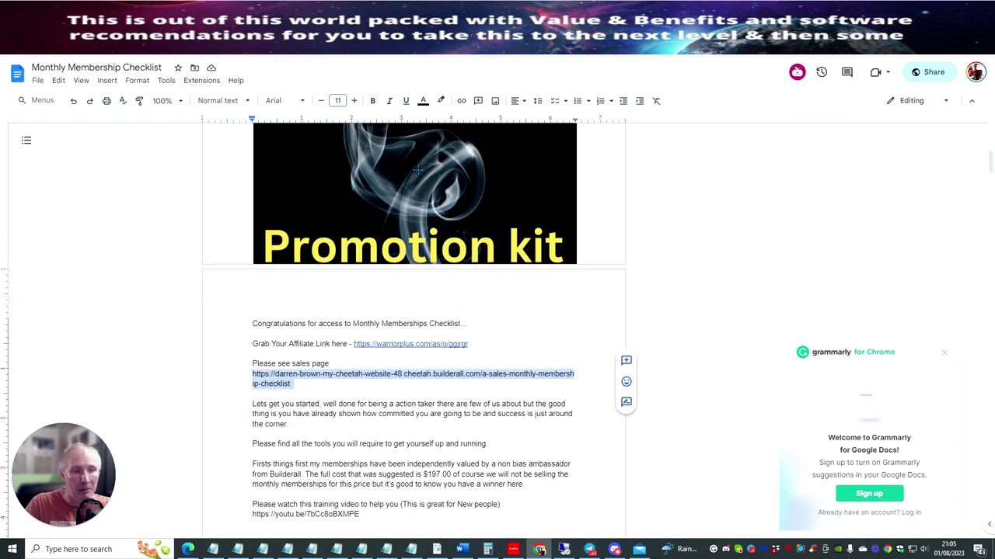
scroll(375, 159, down, 2)
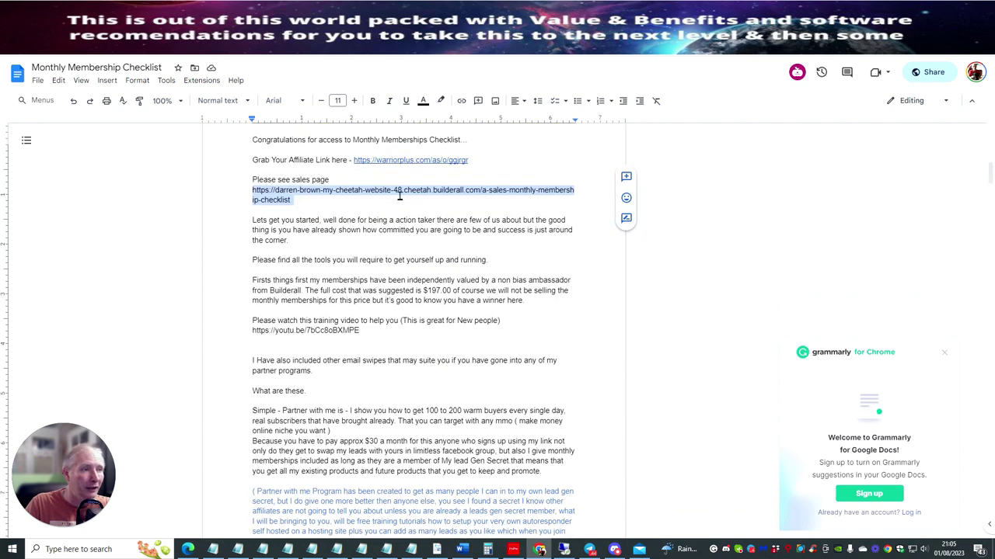
scroll(395, 189, down, 1)
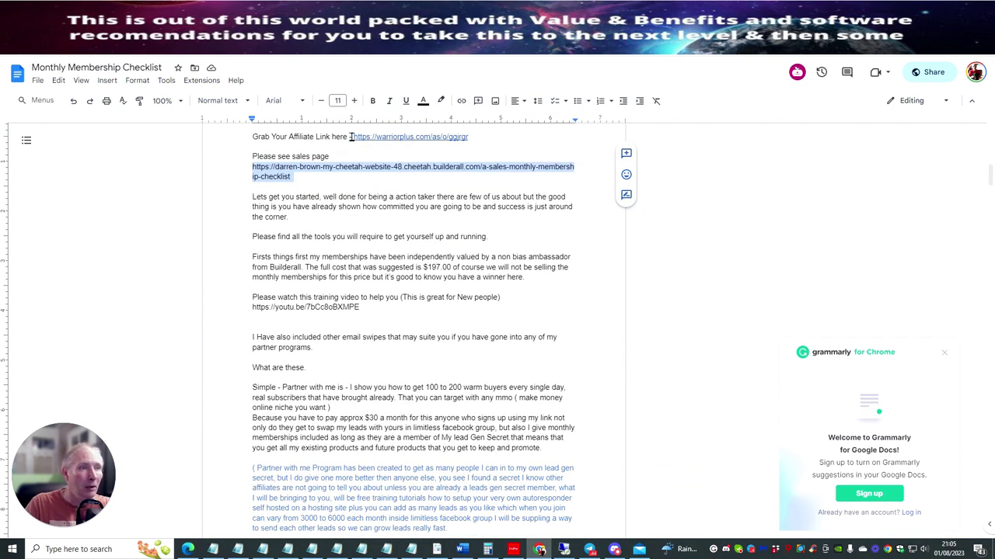
scroll(400, 140, down, 12)
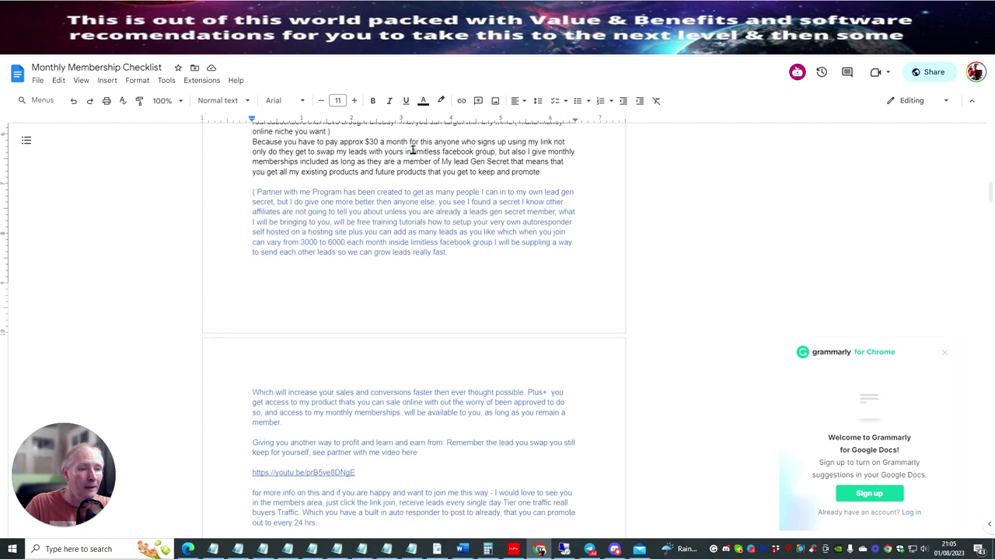
scroll(433, 287, down, 4)
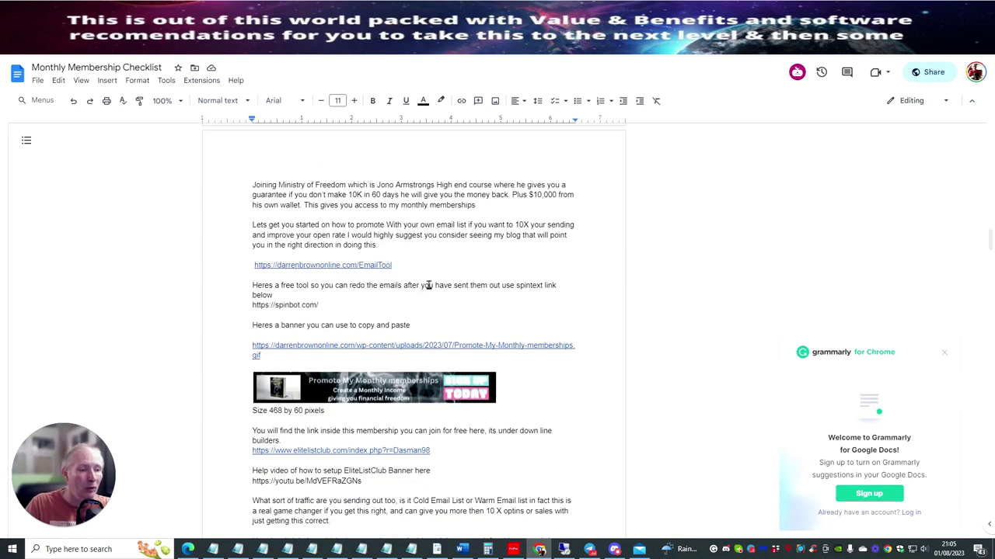
scroll(455, 276, down, 1)
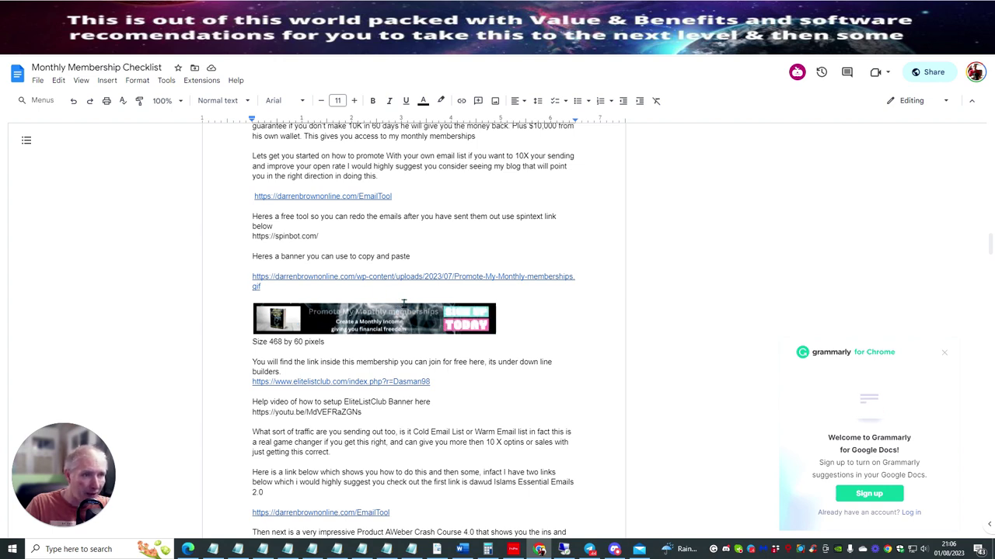
scroll(406, 303, down, 2)
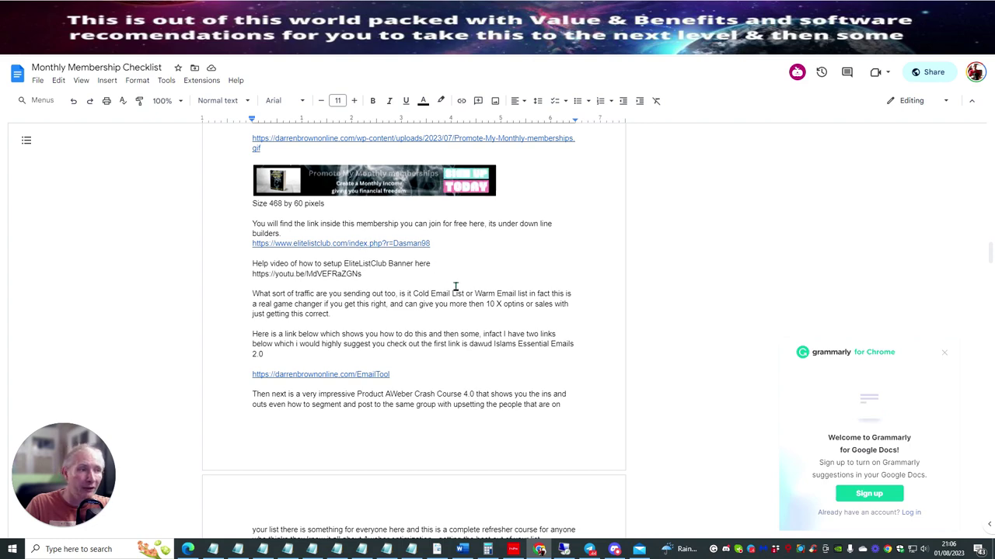
scroll(455, 288, up, 15)
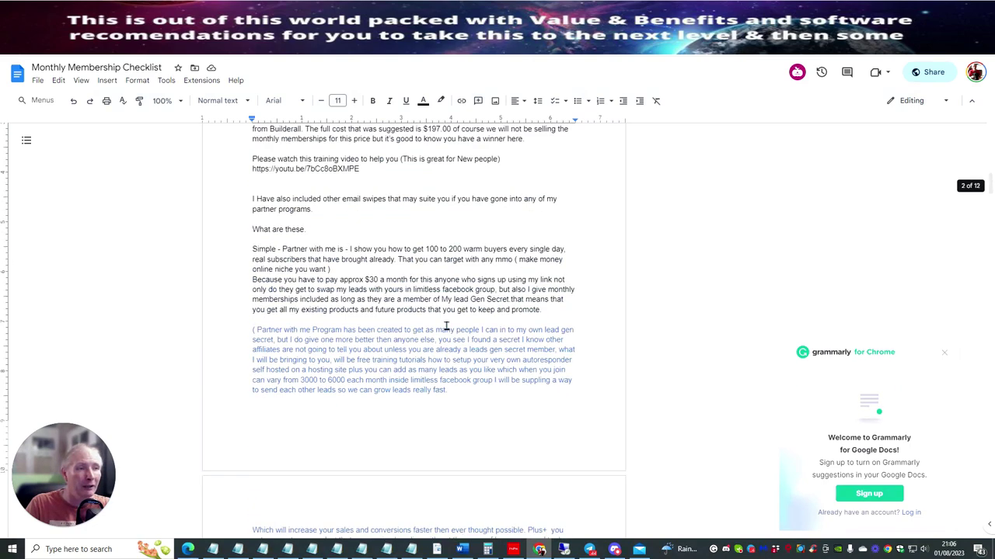
scroll(447, 327, up, 4)
scroll(449, 300, down, 2)
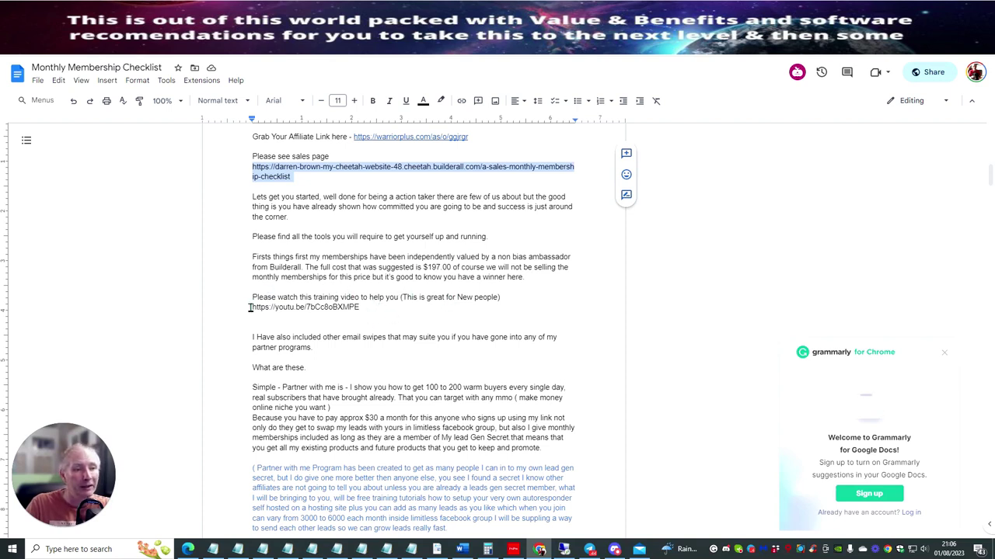
drag(250, 308, 363, 309)
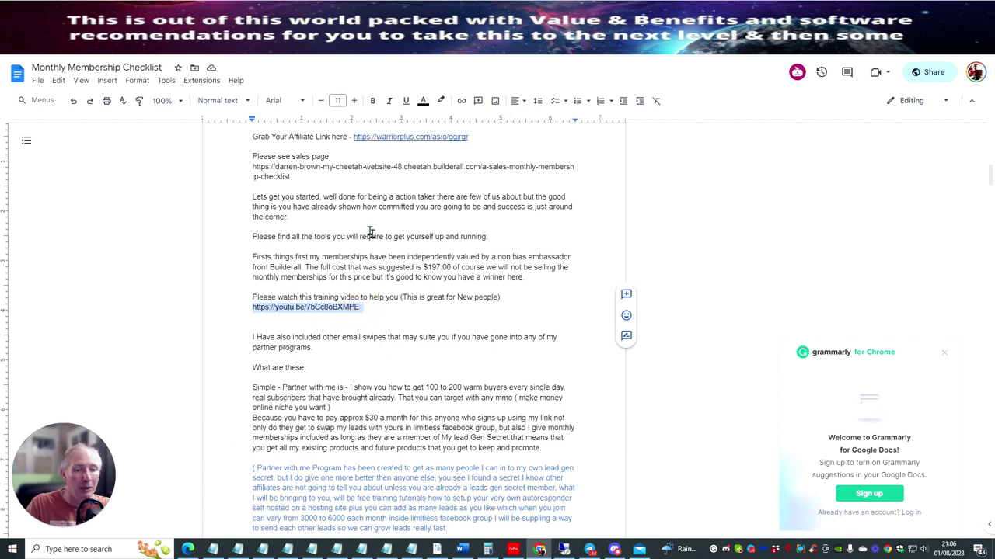
double_click(416, 318)
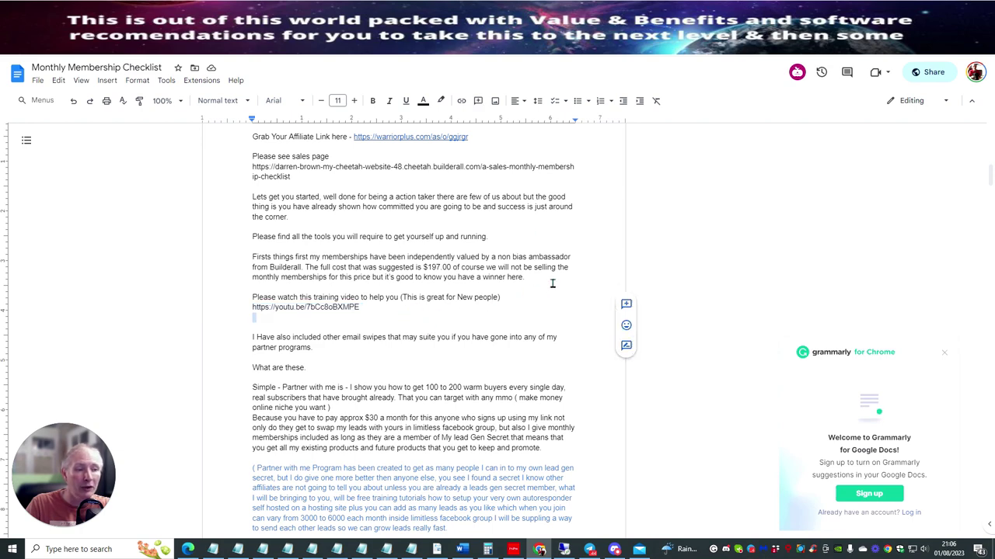
scroll(552, 284, down, 20)
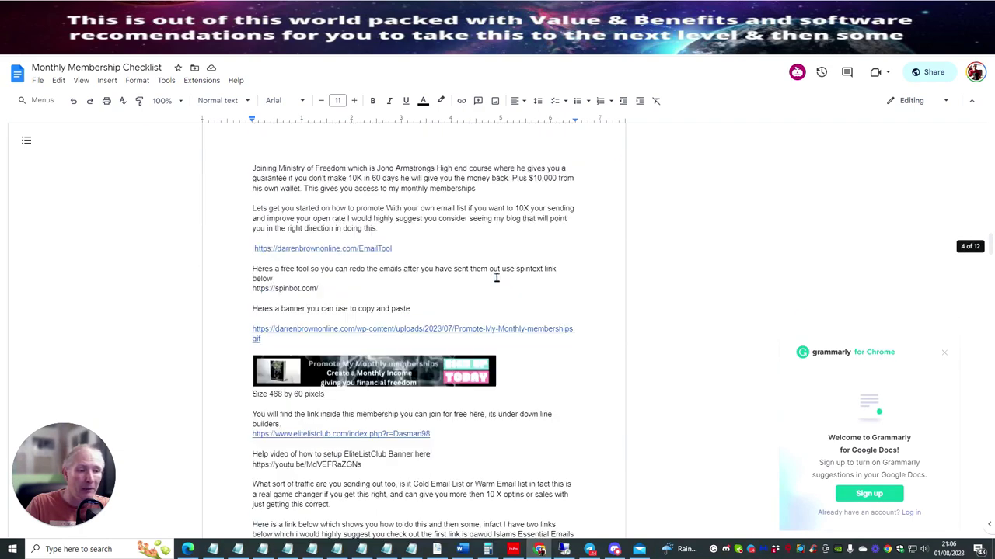
scroll(495, 277, up, 20)
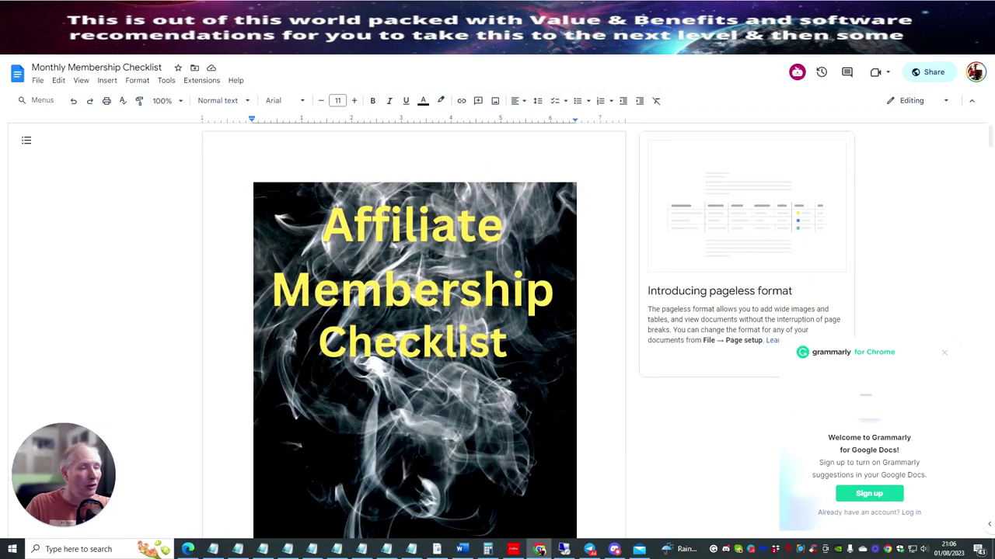
Step: Search 'herculist' from a new tab and go to the HercuList PLUS site
key(ctrl+t)
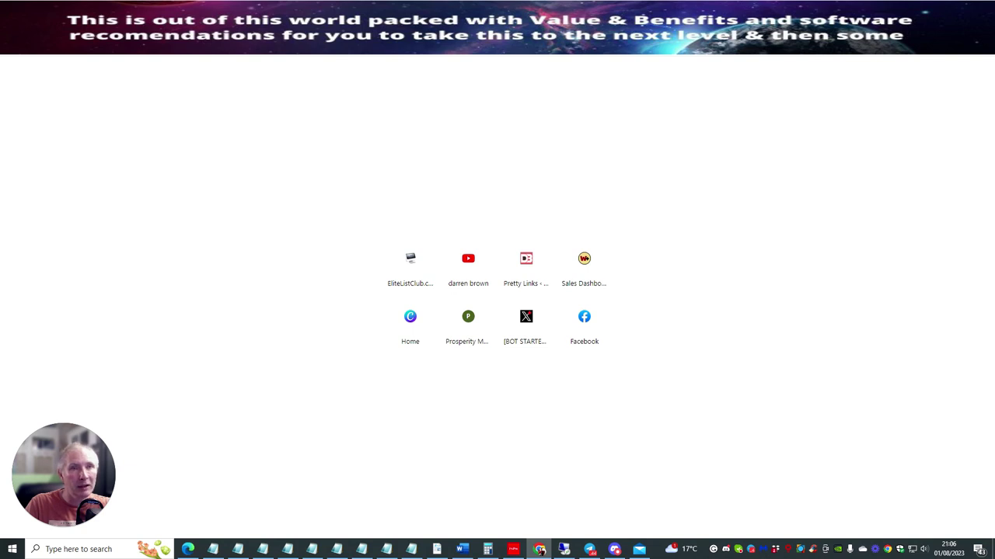
text(herculist)
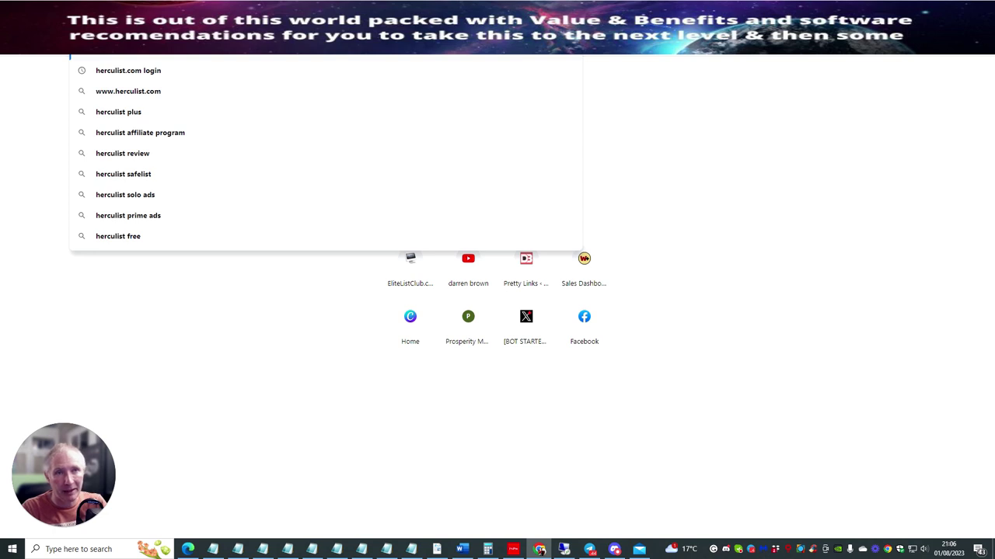
key(Return)
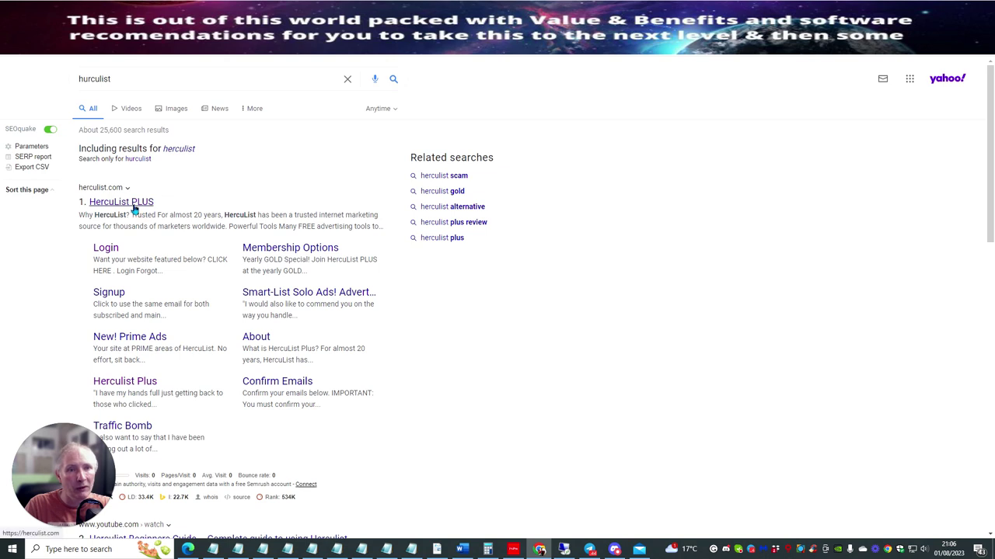
click(135, 200)
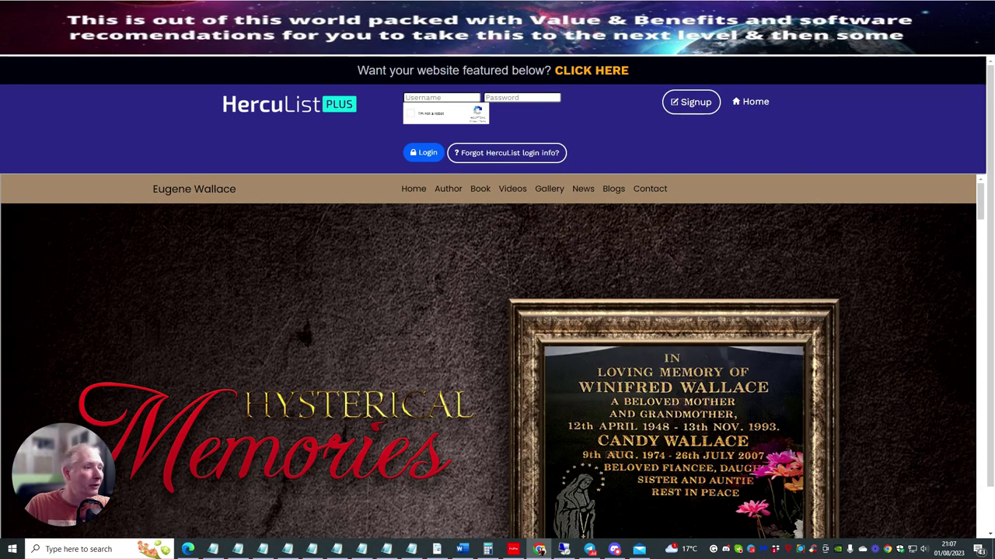
Step: Log in to HercuList with the saved credentials and robot check, then enter HercuMail
click(426, 99)
click(436, 116)
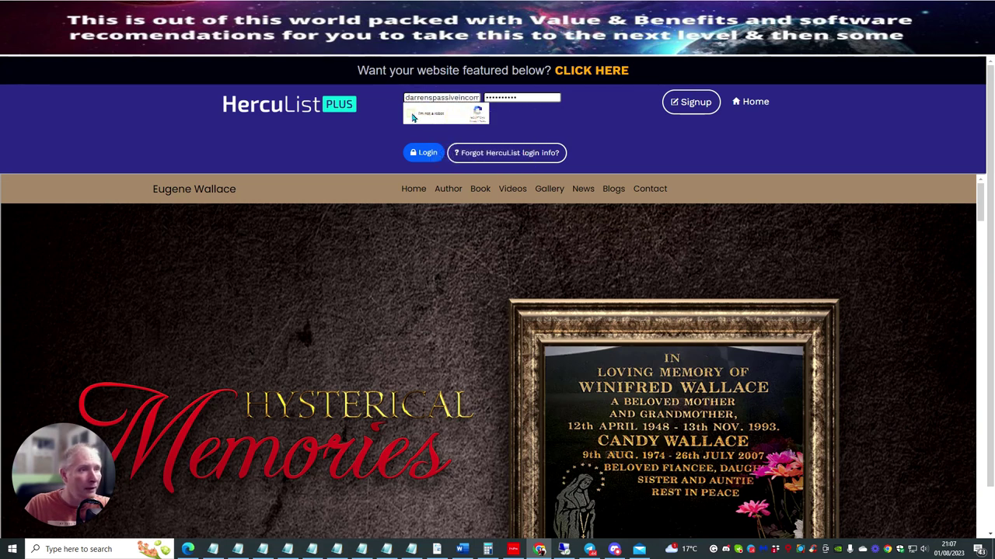
click(412, 115)
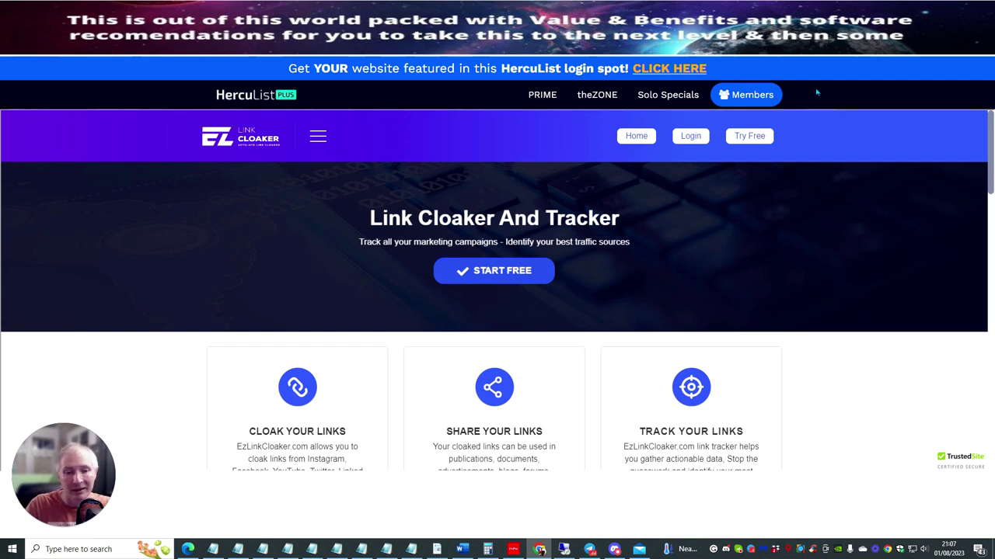
click(735, 92)
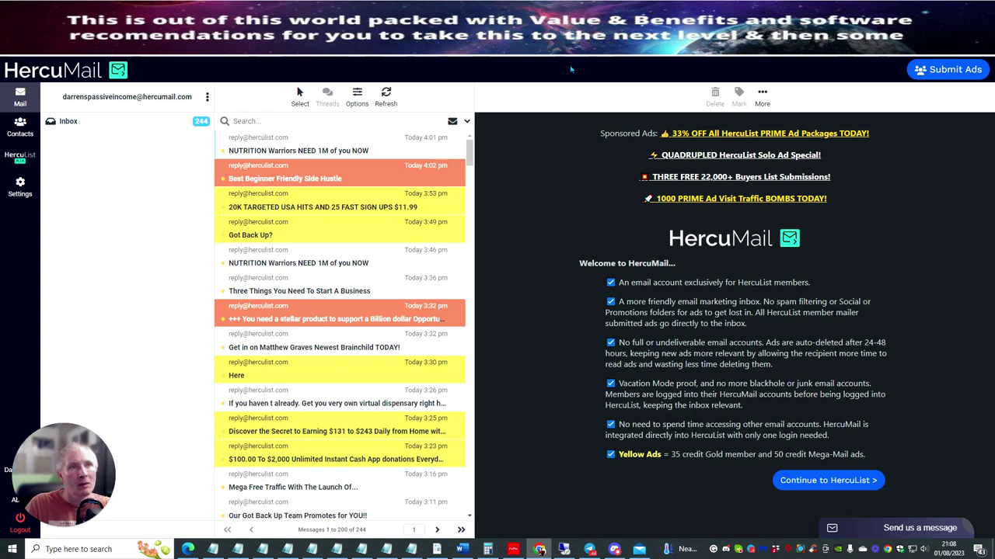
Step: Return from HercuMail to the HercuList member area via the sidebar icon
click(21, 157)
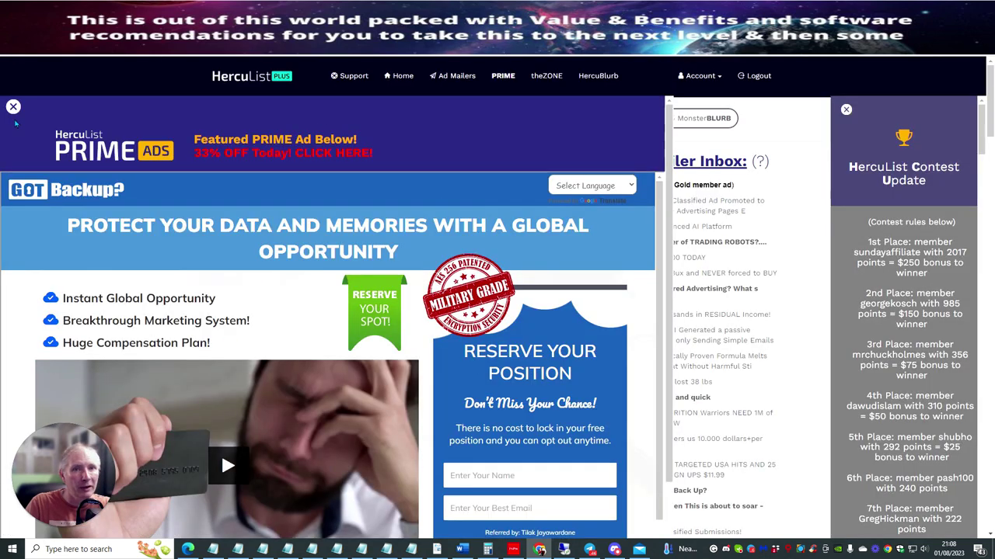
Step: Dismiss the PRIME ad overlay and go to the daily email/web Submit Ad page
click(14, 107)
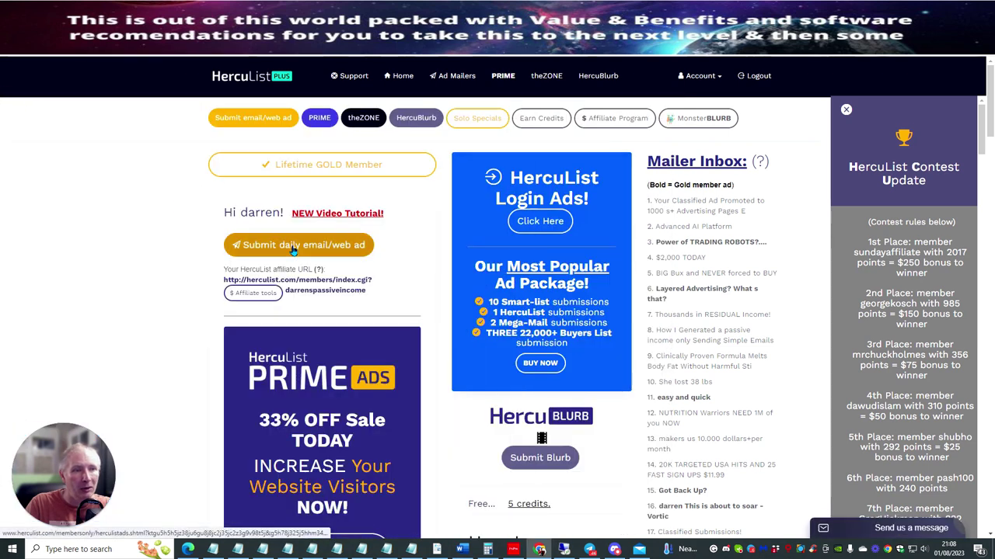
click(349, 250)
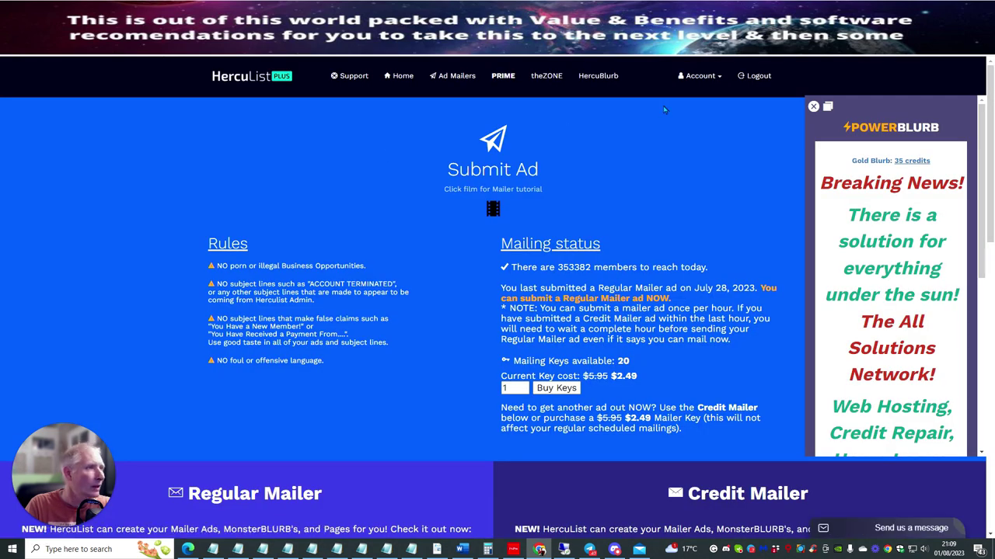
click(700, 75)
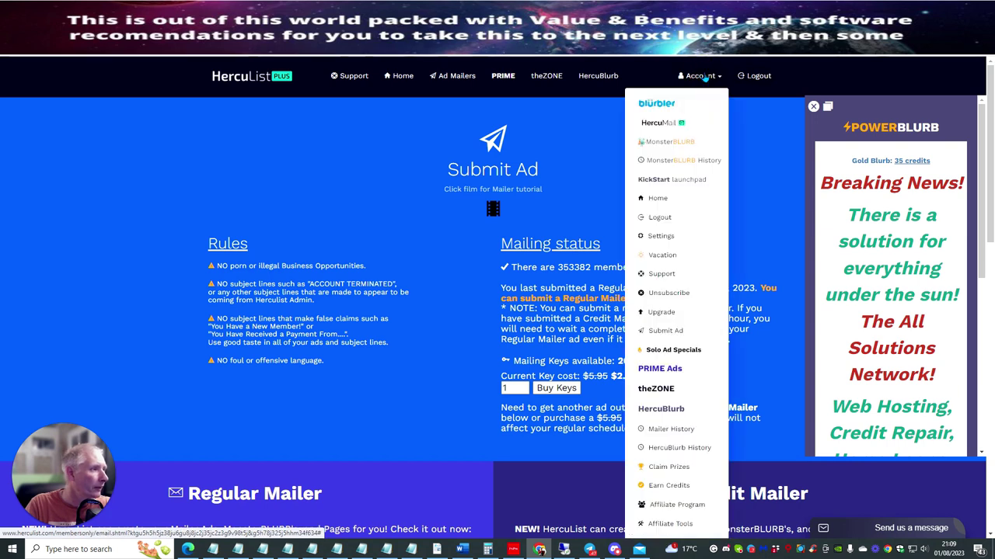
Step: Go to the Affiliate Program page and highlight the 50% commissions rate under Downline Stats
click(676, 509)
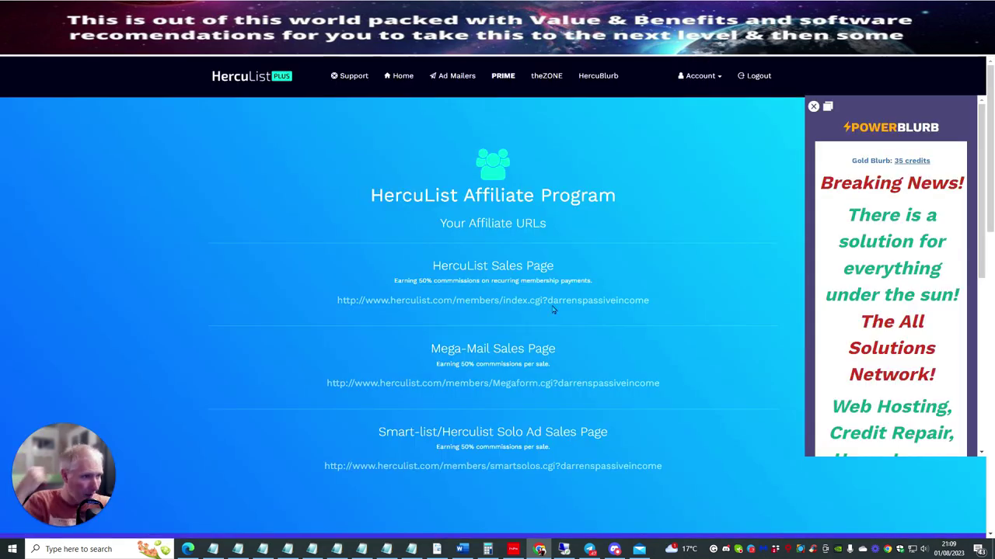
scroll(579, 202, down, 10)
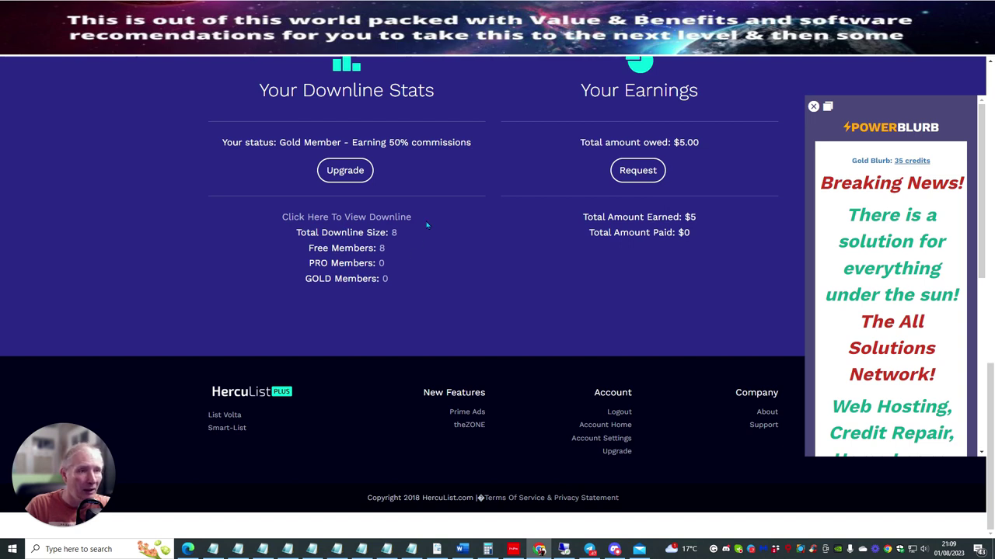
scroll(424, 175, up, 4)
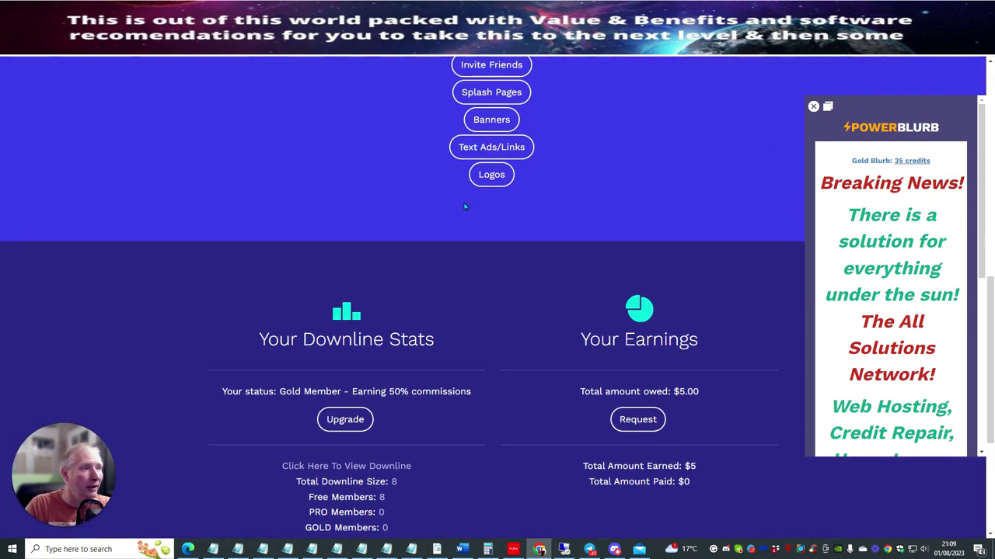
scroll(455, 211, down, 2)
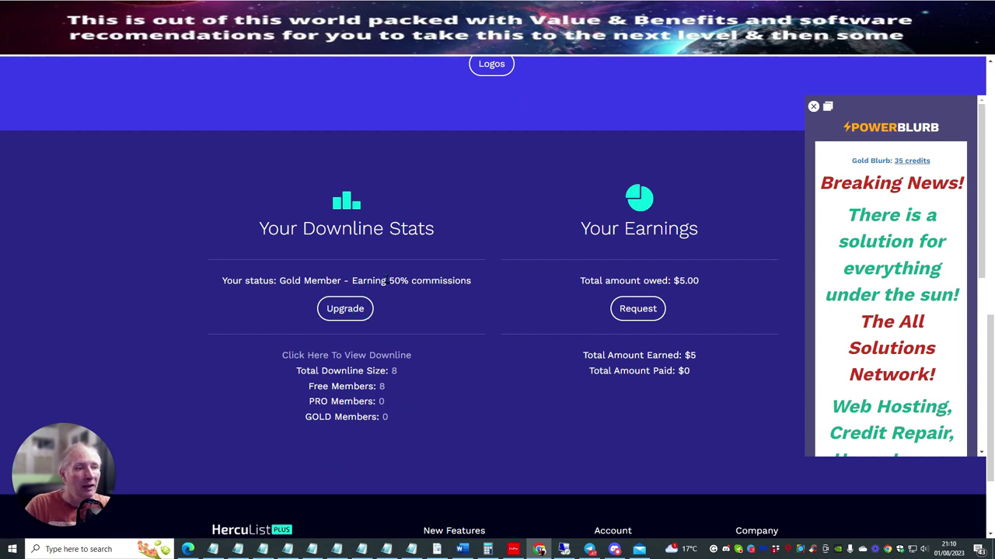
drag(390, 280, 471, 280)
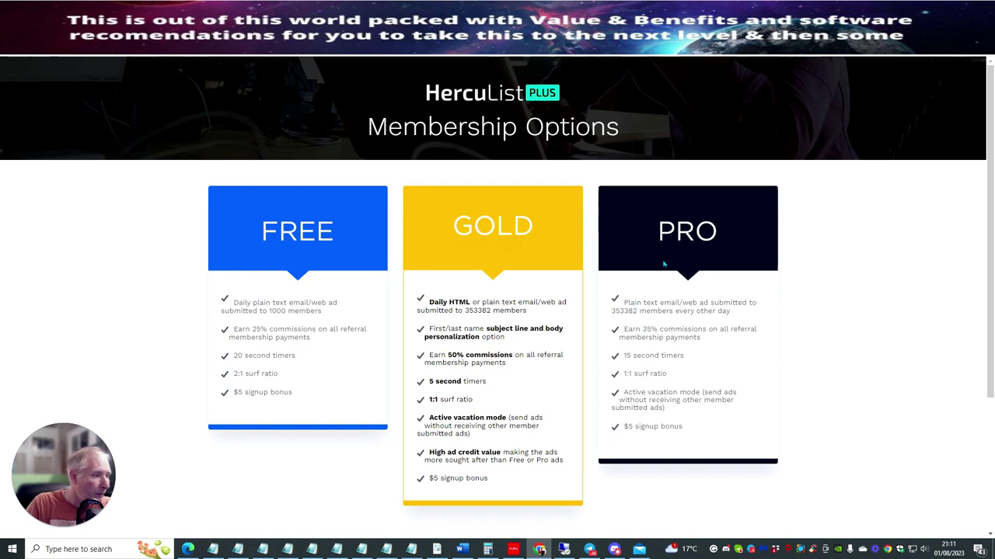
Step: Review the FREE, GOLD and PRO plans, highlighting 'web' in the PRO plan
double_click(691, 303)
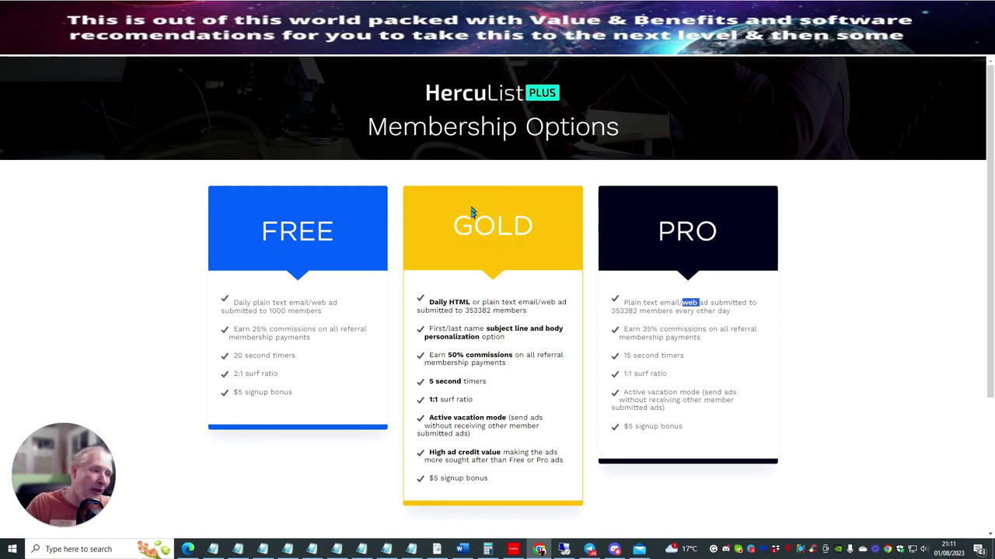
scroll(483, 221, down, 2)
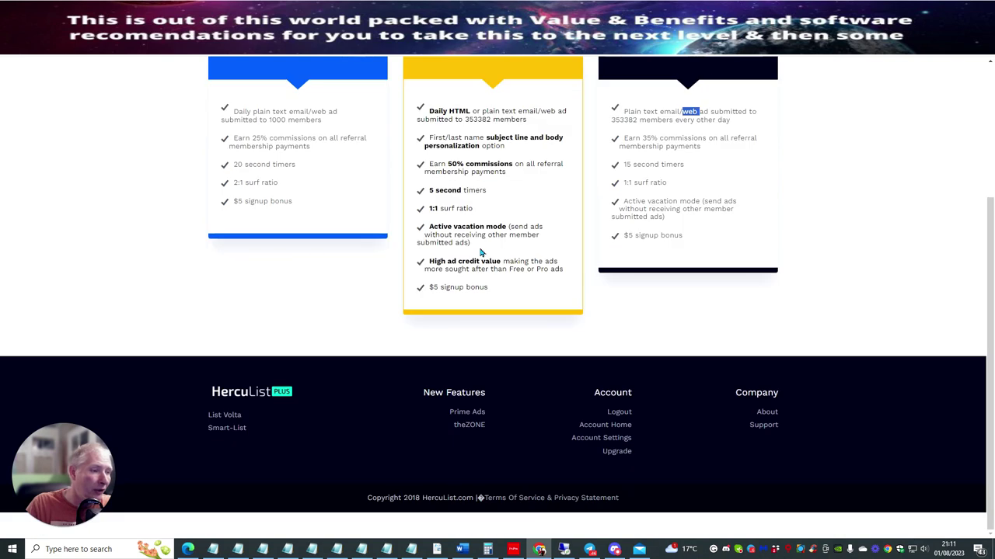
scroll(484, 218, up, 2)
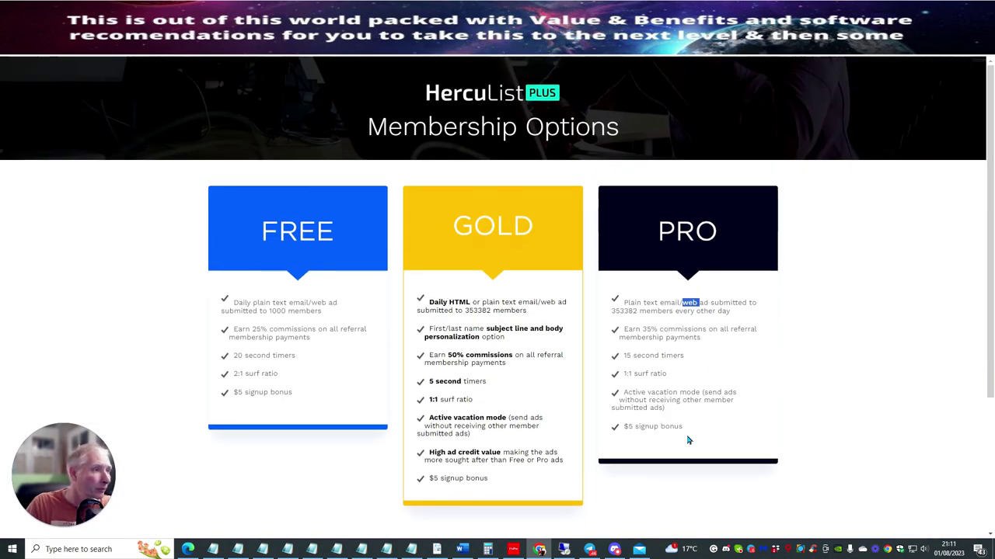
scroll(520, 268, down, 2)
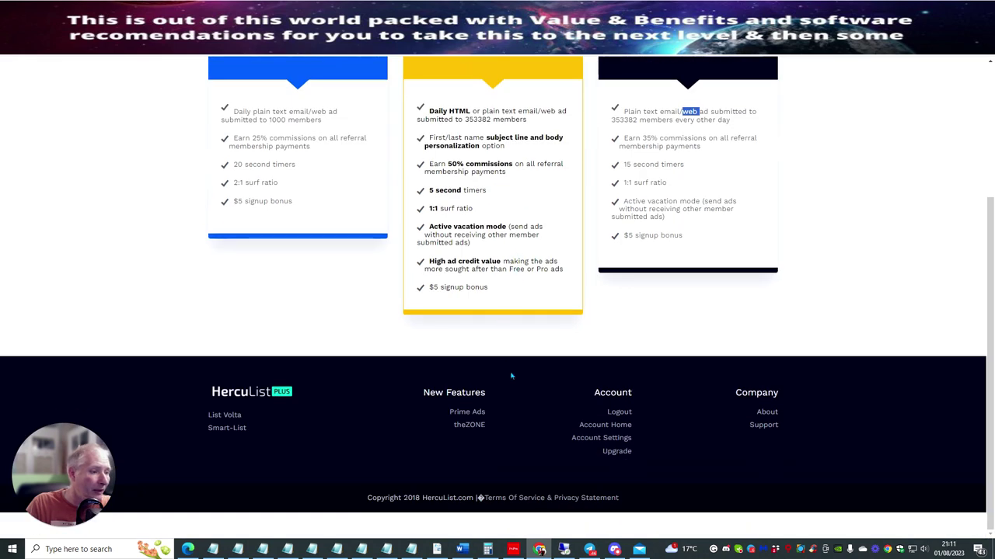
scroll(504, 330, up, 2)
scroll(504, 333, down, 2)
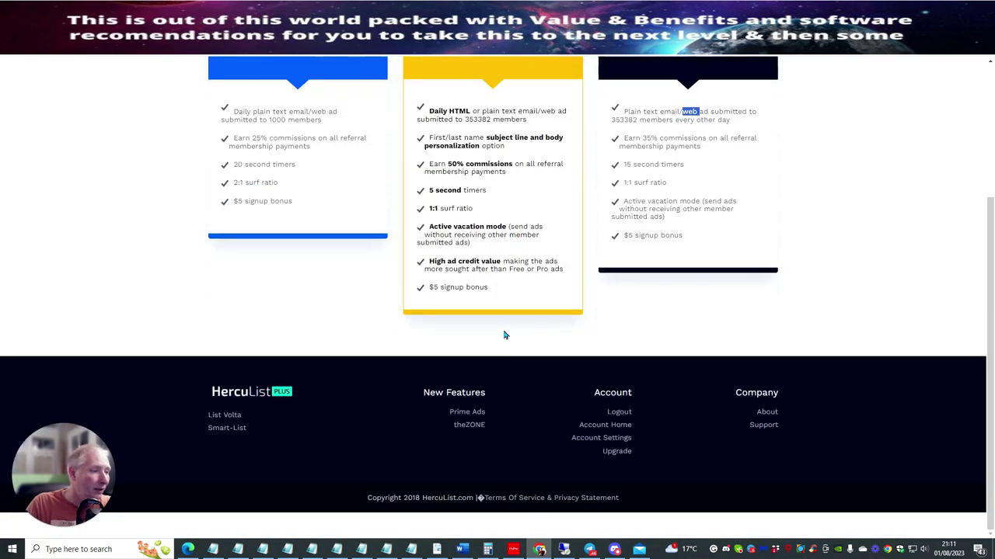
Step: Reload Membership Options via the footer Upgrade link, then go back to the members dashboard
click(617, 450)
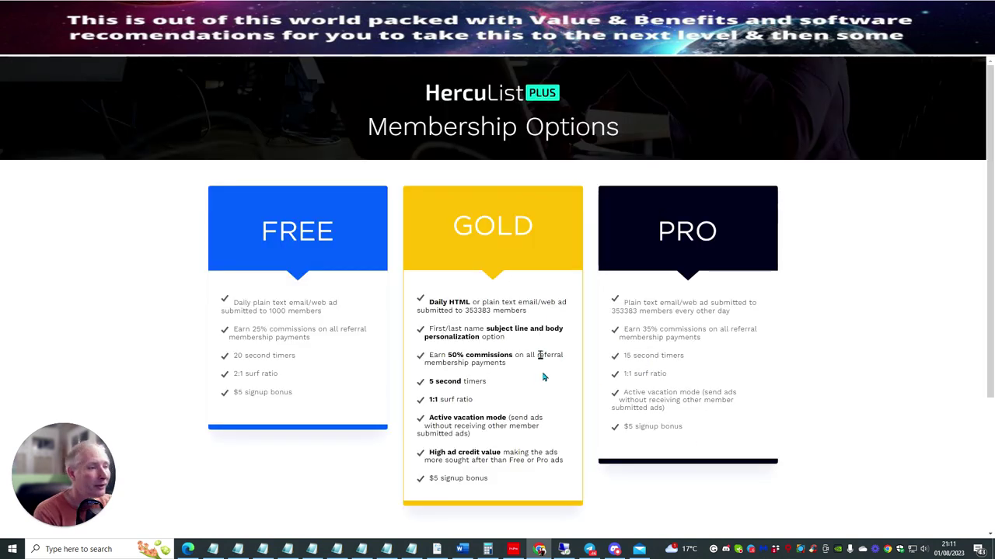
scroll(505, 336, down, 2)
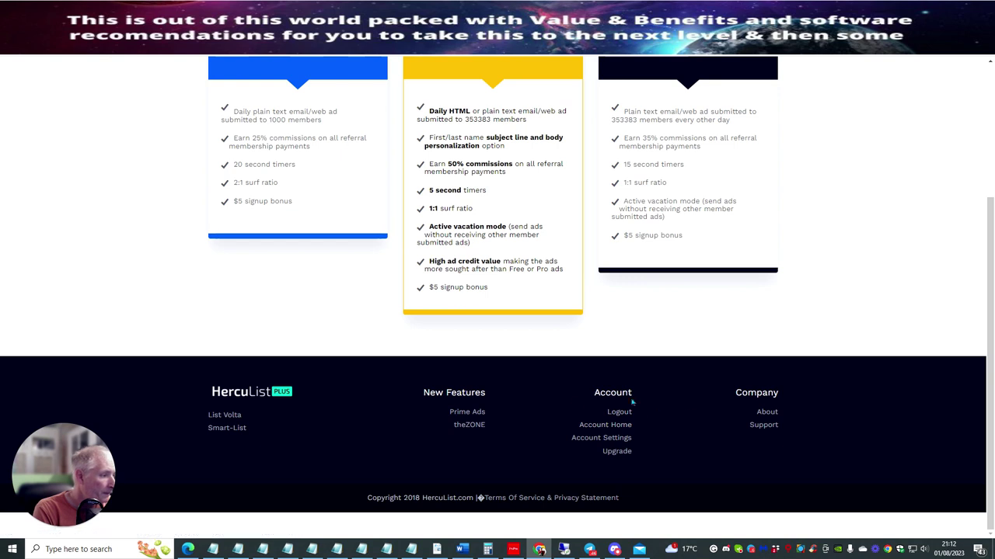
scroll(552, 404, up, 2)
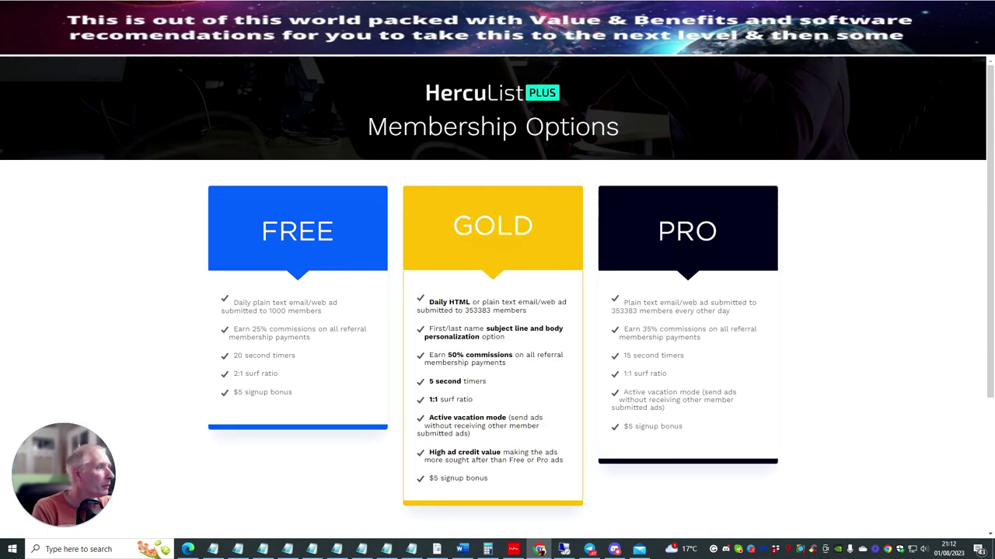
scroll(699, 233, down, 2)
double_click(688, 107)
scroll(715, 151, up, 2)
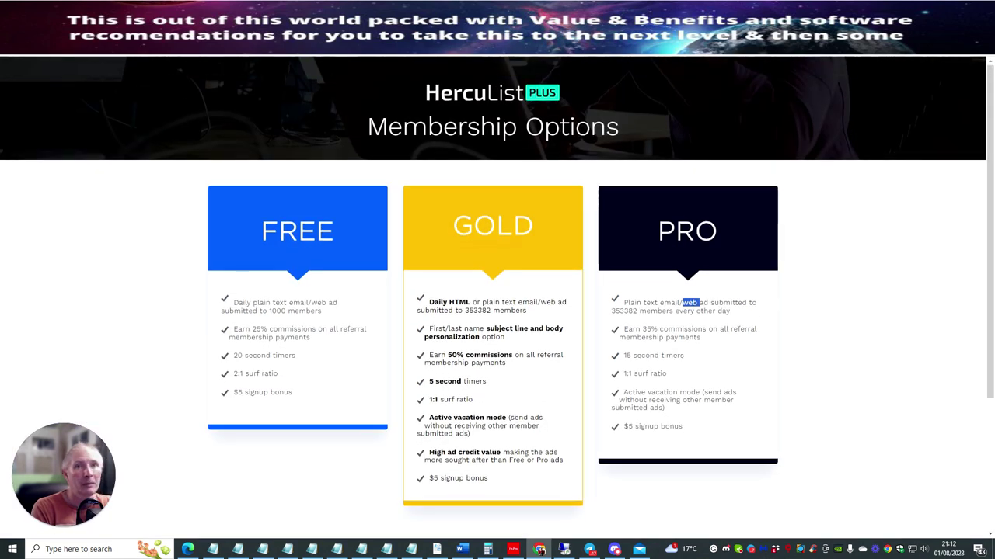
key(alt+Left)
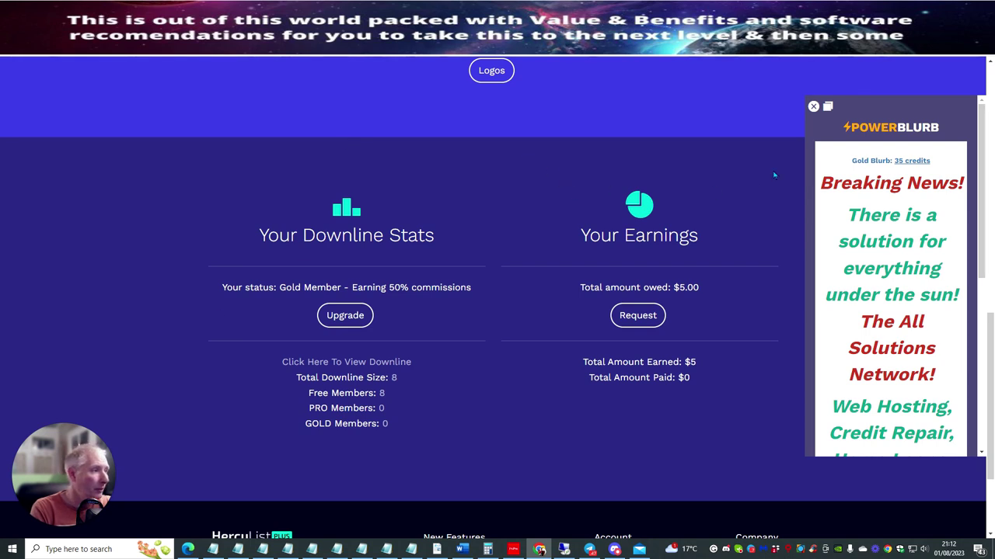
Step: Close the POWERBLURB popup and show the Account menu's list of member pages
click(812, 106)
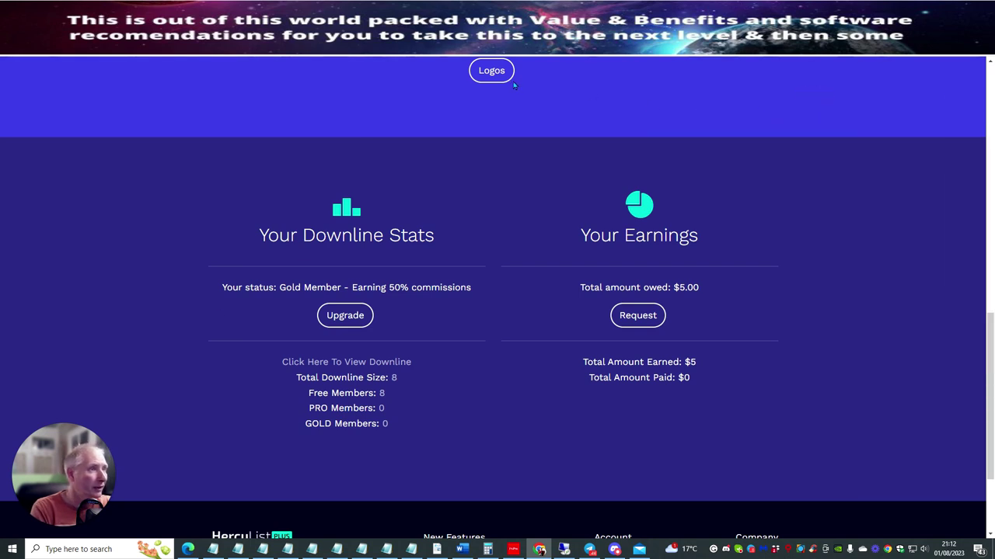
scroll(467, 101, up, 5)
scroll(310, 201, up, 5)
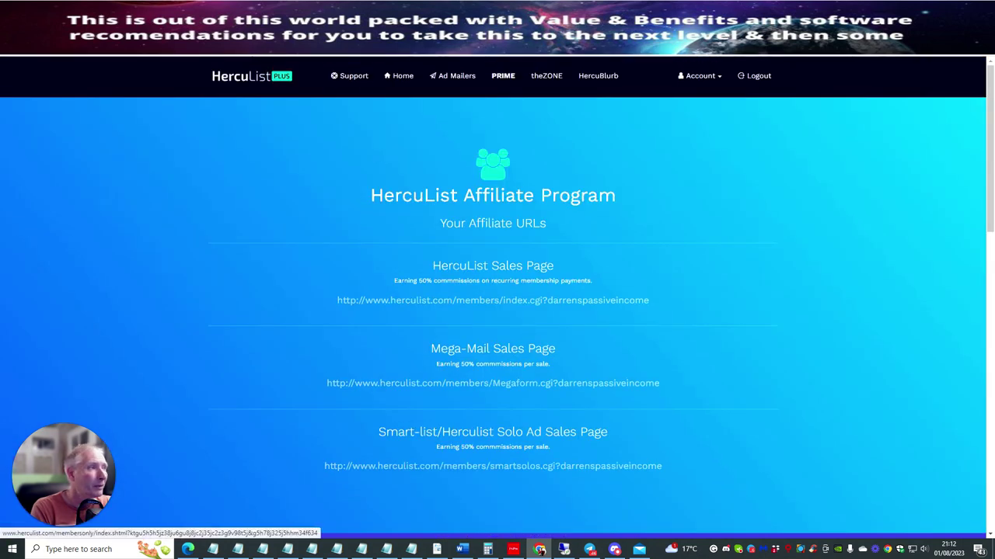
click(702, 76)
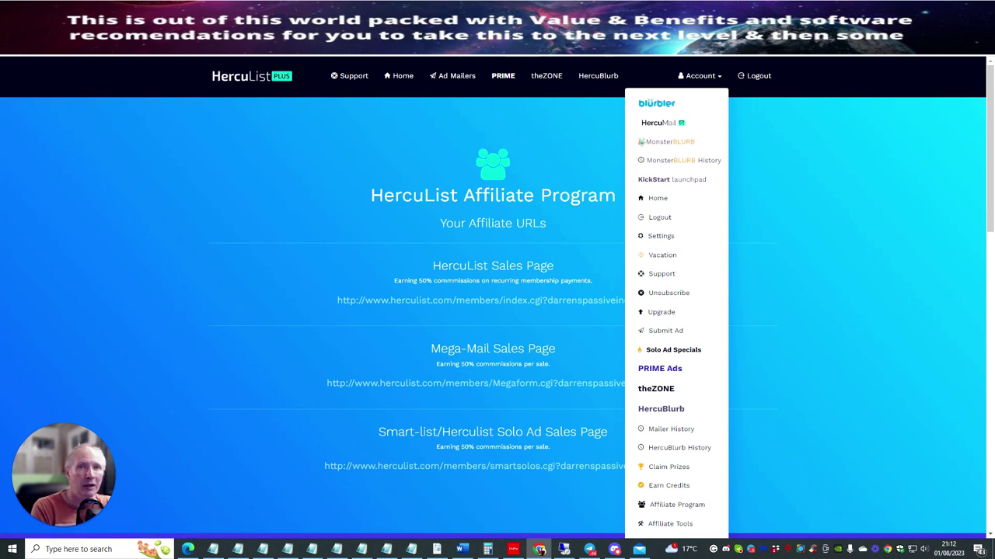
Step: Open HercuList's Submit Ad page, review the Regular and Credit Mailer forms, then go to AWeber Drafts
click(665, 330)
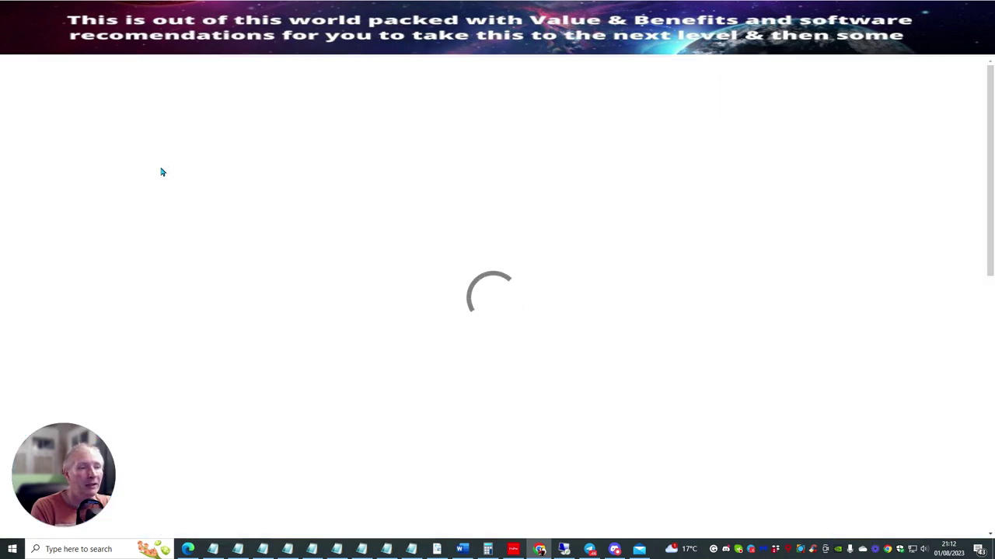
scroll(405, 221, down, 8)
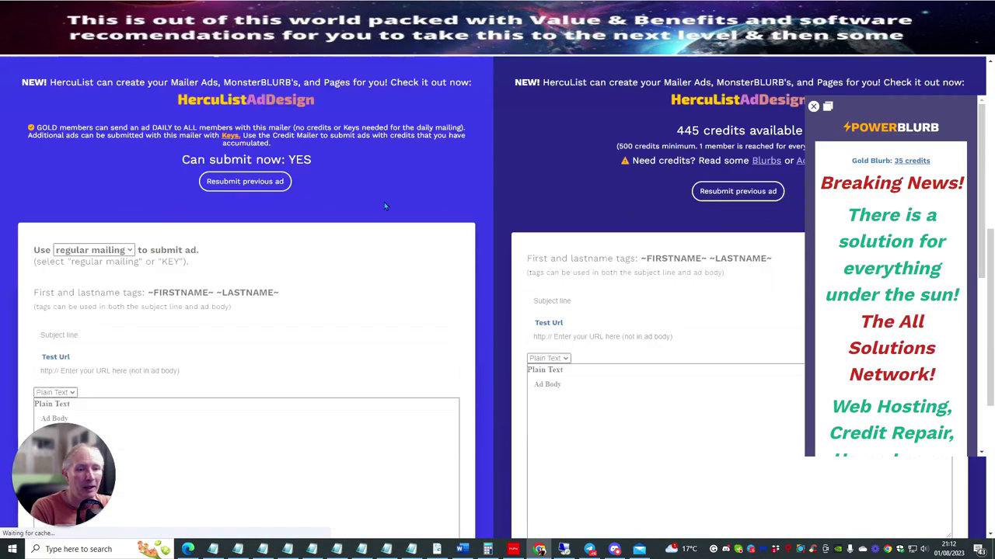
scroll(278, 183, up, 3)
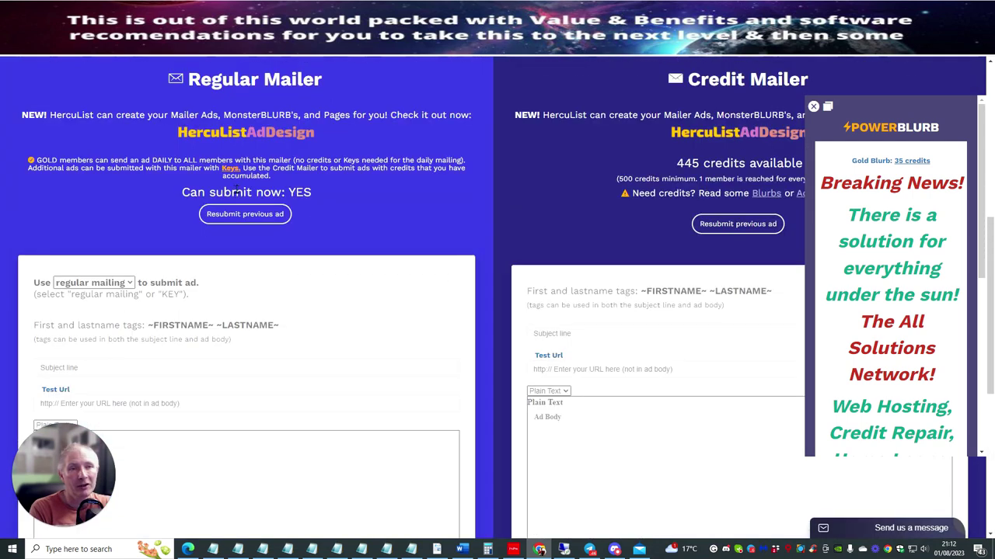
scroll(317, 291, down, 3)
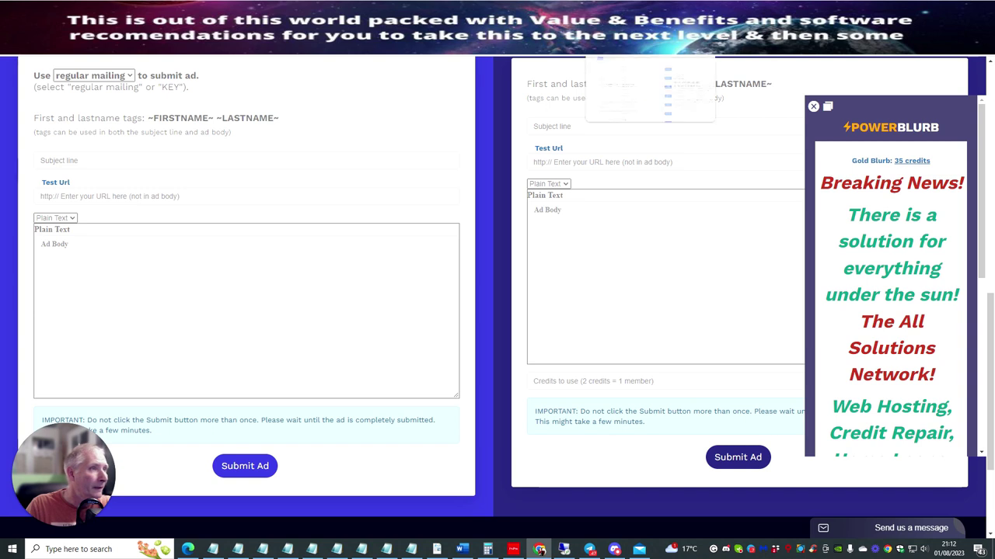
click(660, 70)
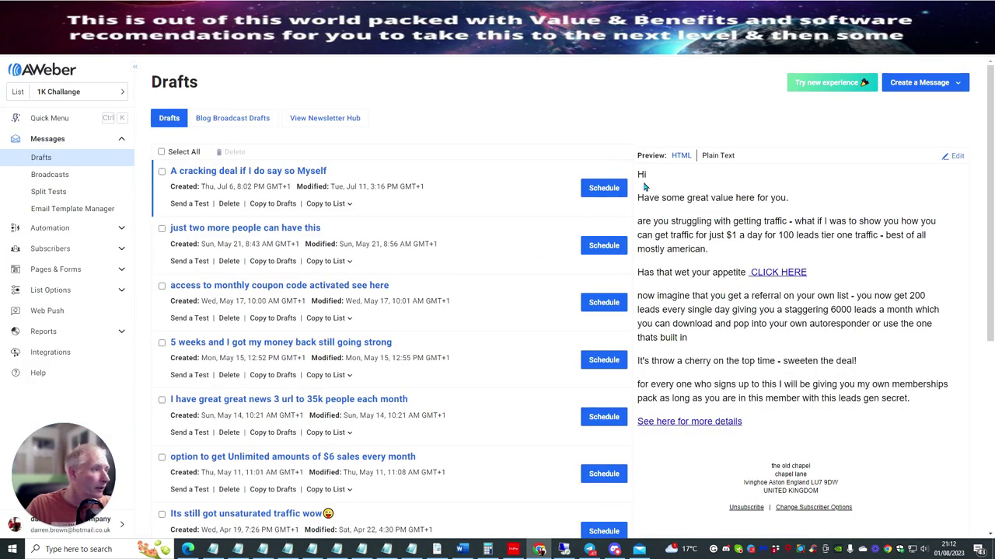
Step: Select the draft preview's opening lines, then go to AWeber's list of sent broadcasts
drag(638, 174, 559, 213)
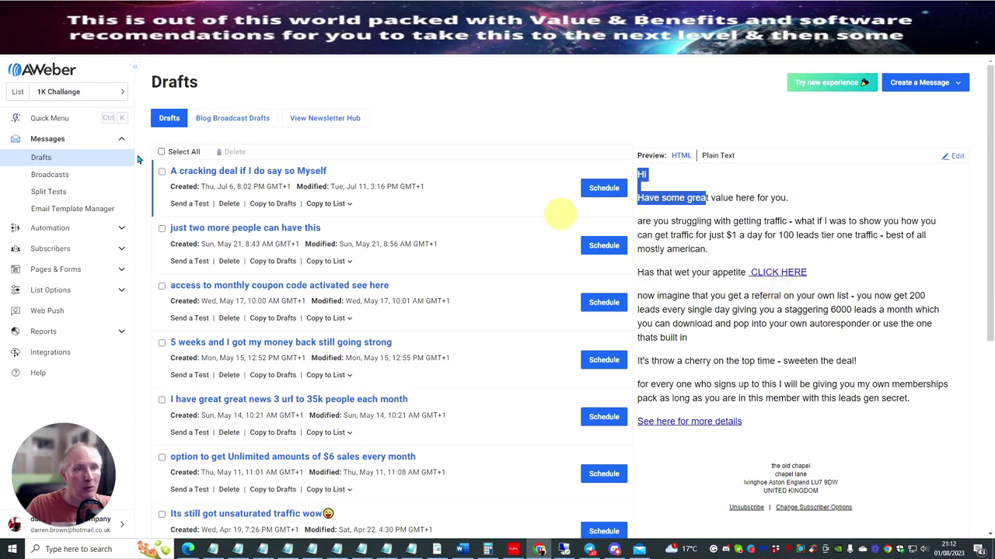
click(49, 175)
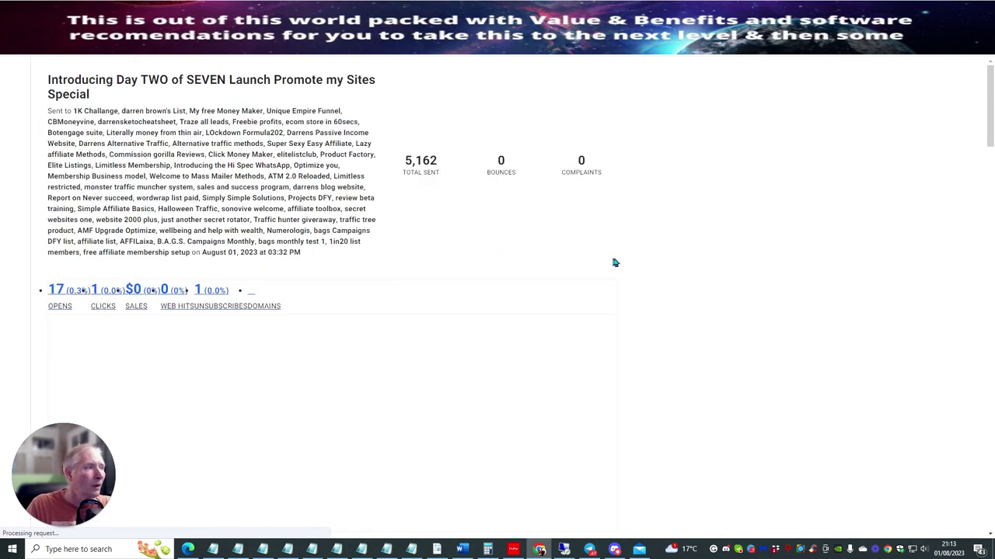
Step: Open the Day TWO broadcast's message review and compare its Plain Text and HTML views
scroll(620, 245, down, 5)
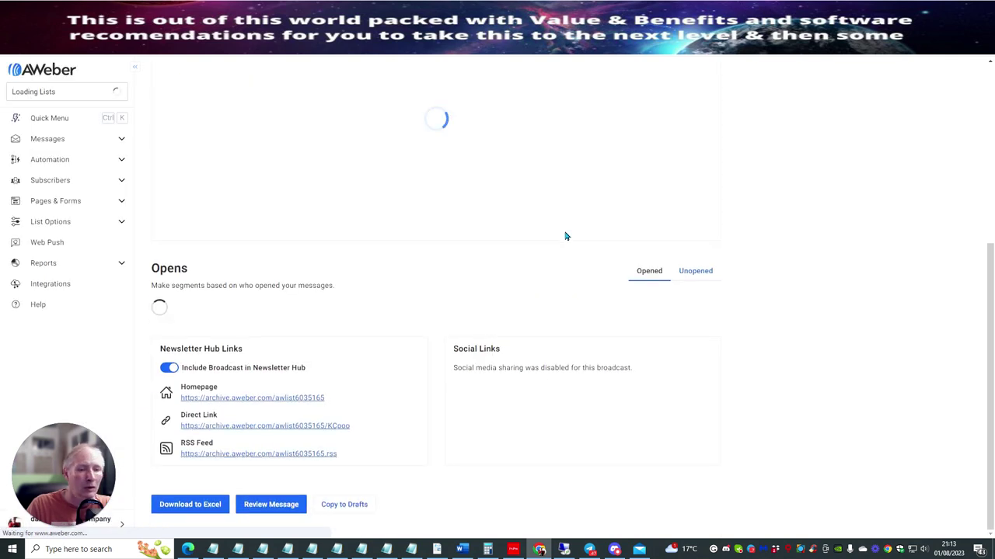
scroll(404, 282, down, 4)
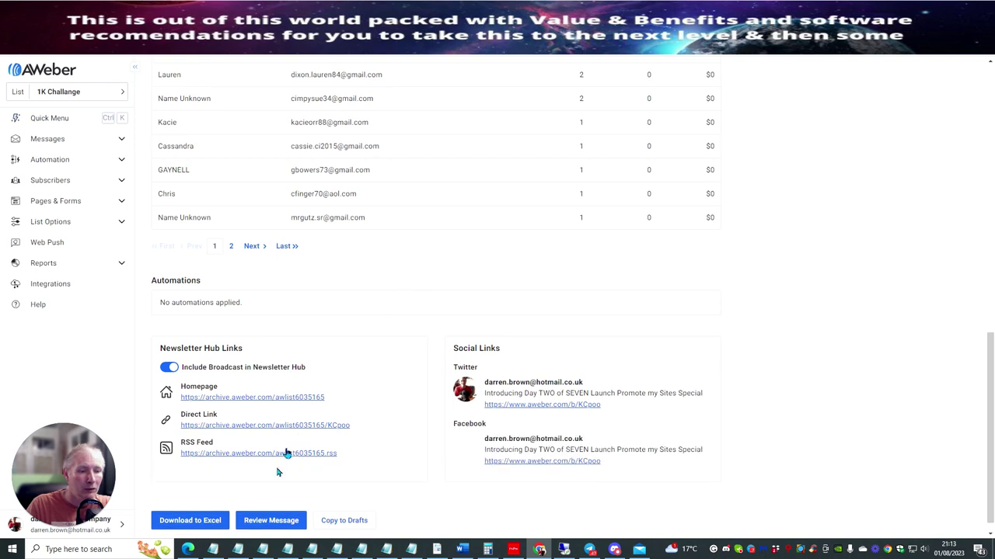
click(272, 520)
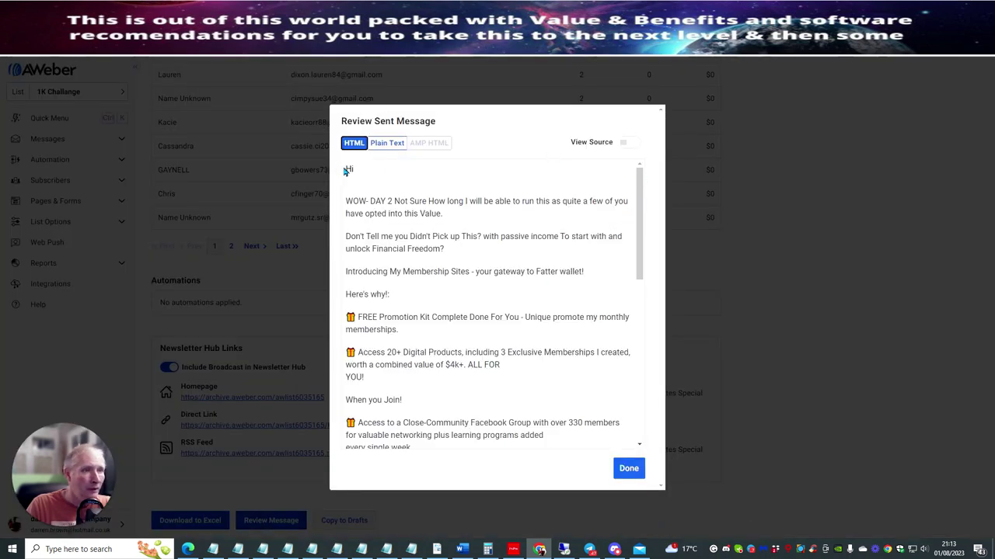
click(388, 144)
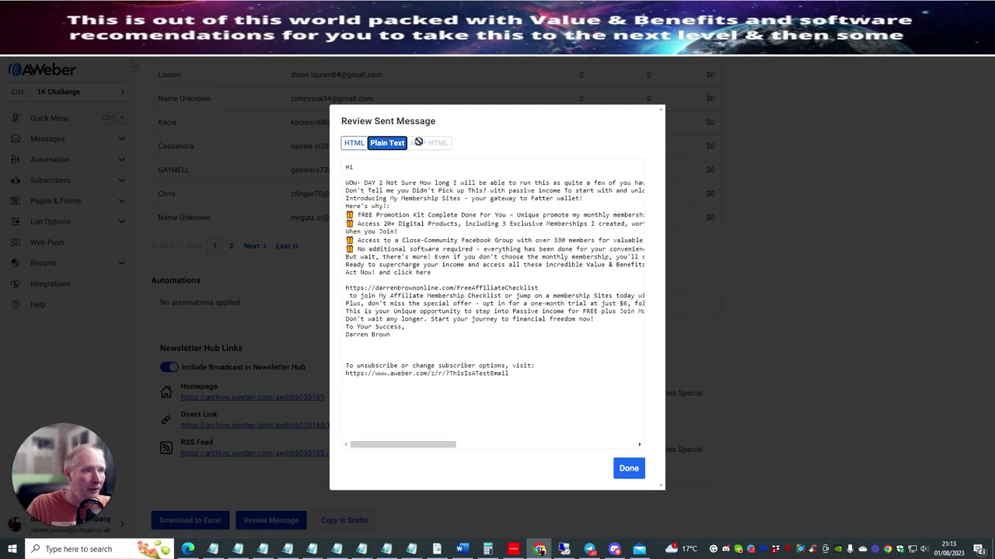
click(354, 144)
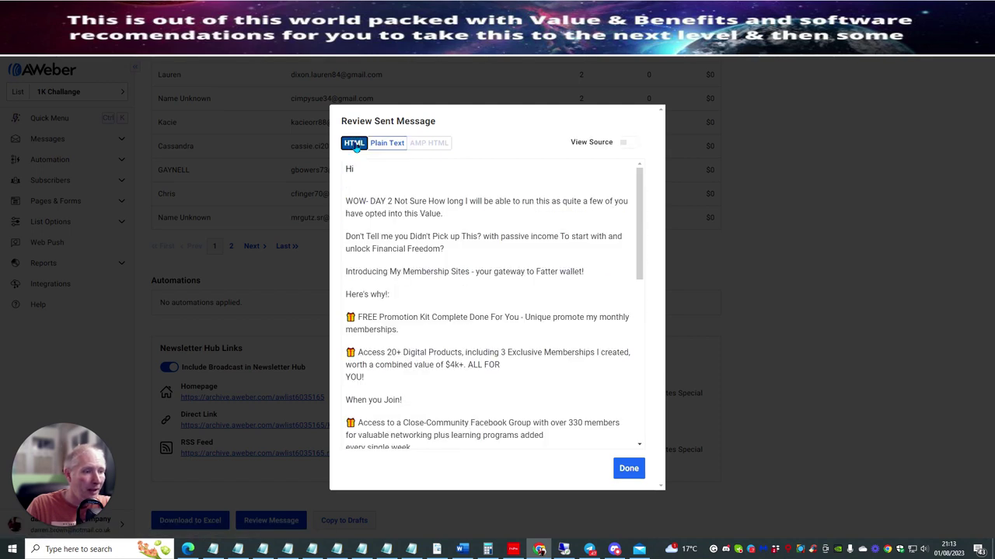
click(385, 143)
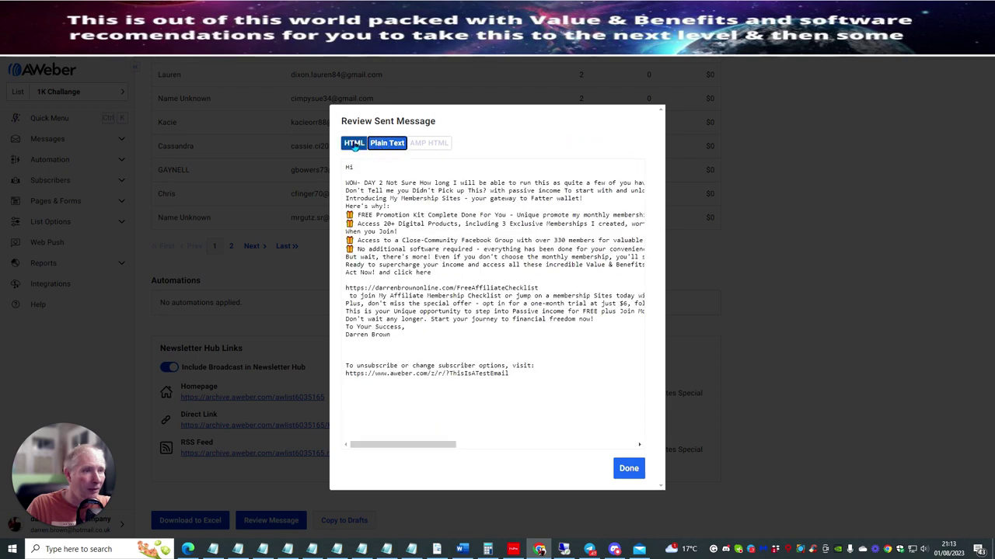
click(355, 144)
click(378, 144)
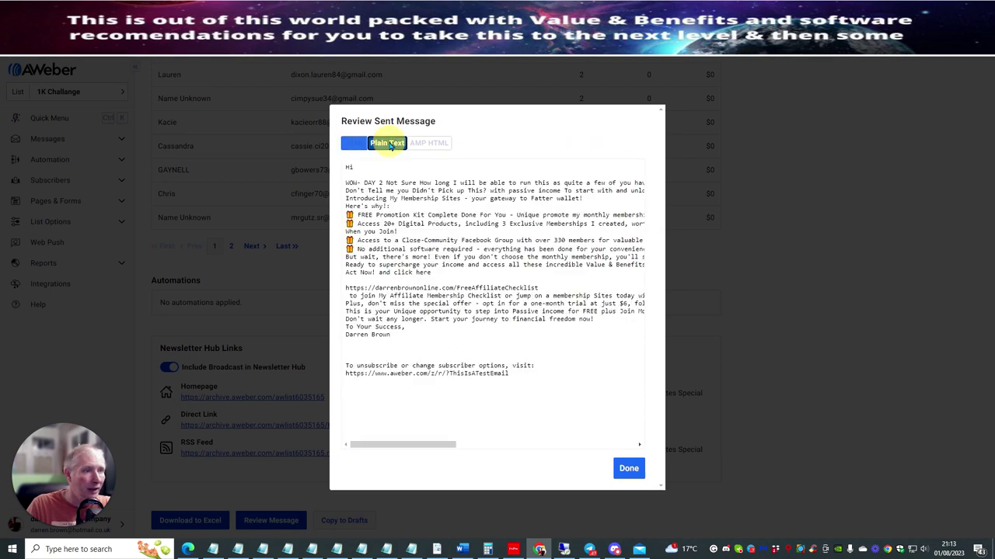
click(354, 144)
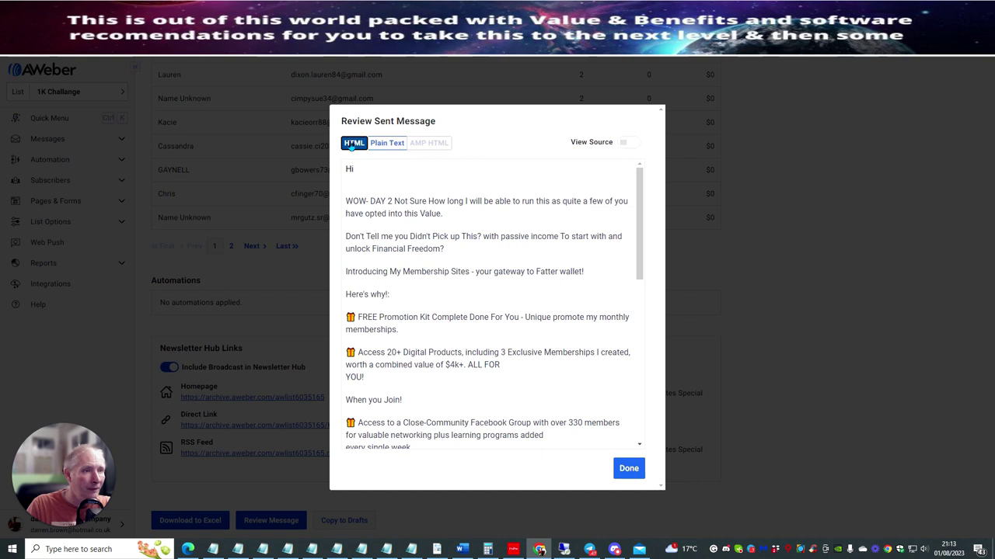
Step: Copy the whole message text and close the review to return to the stats
drag(349, 171, 485, 373)
right_click(396, 285)
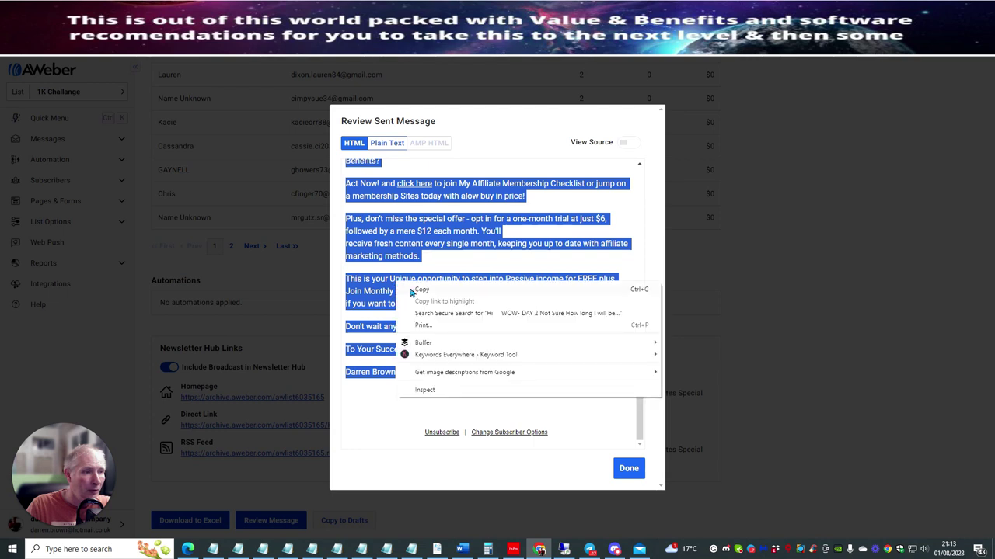
click(419, 290)
drag(637, 370, 617, 177)
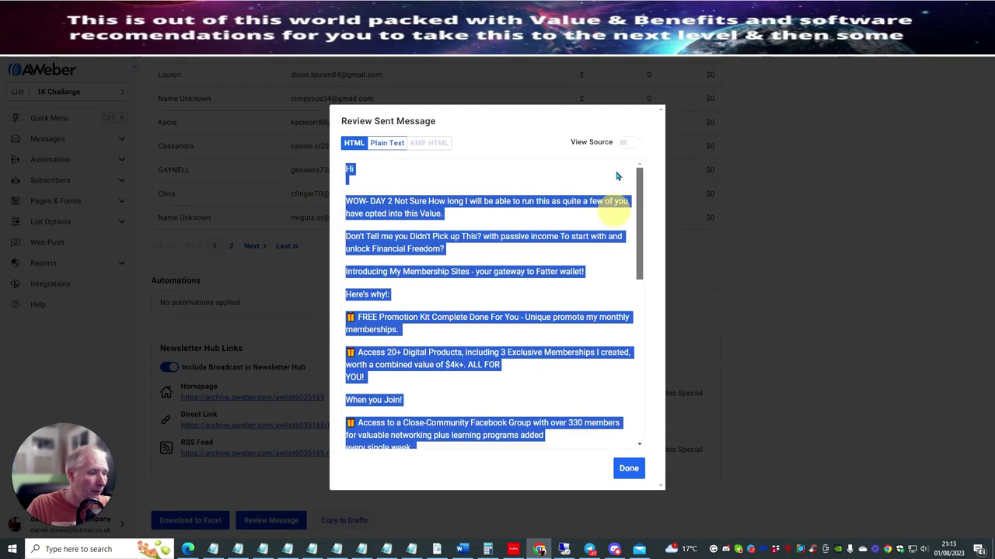
scroll(565, 413, down, 3)
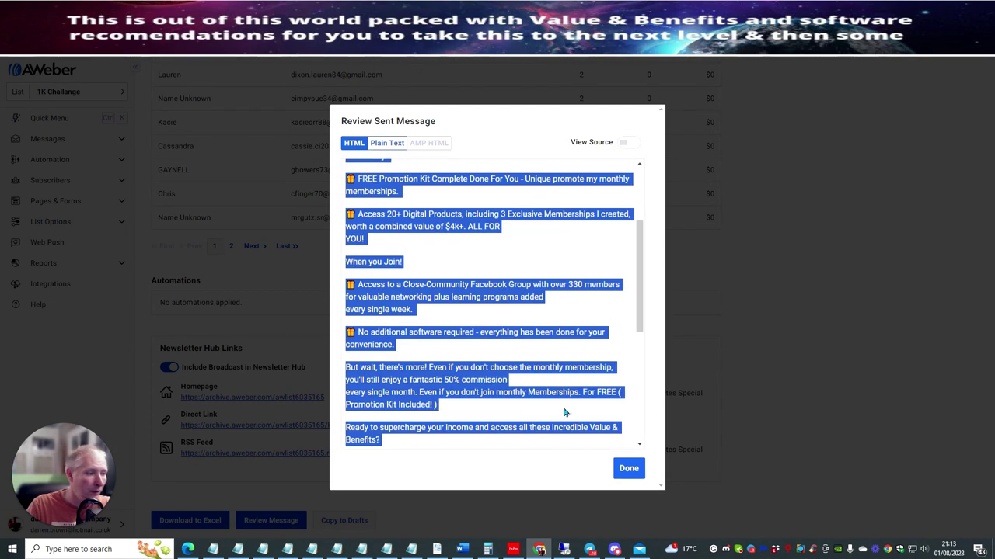
click(628, 468)
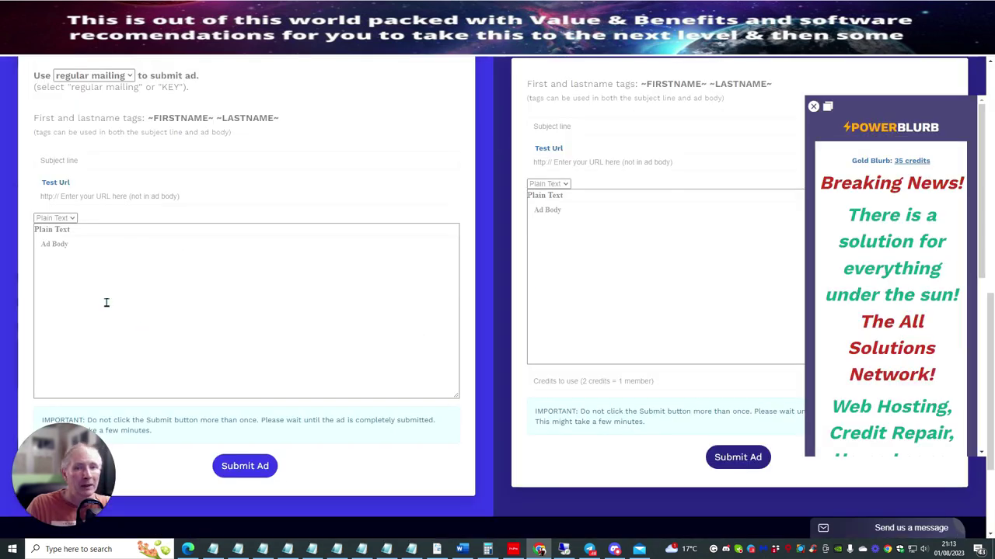
Step: Paste the copied message as plain text into the Regular Mailer's Plain Text ad body
click(65, 266)
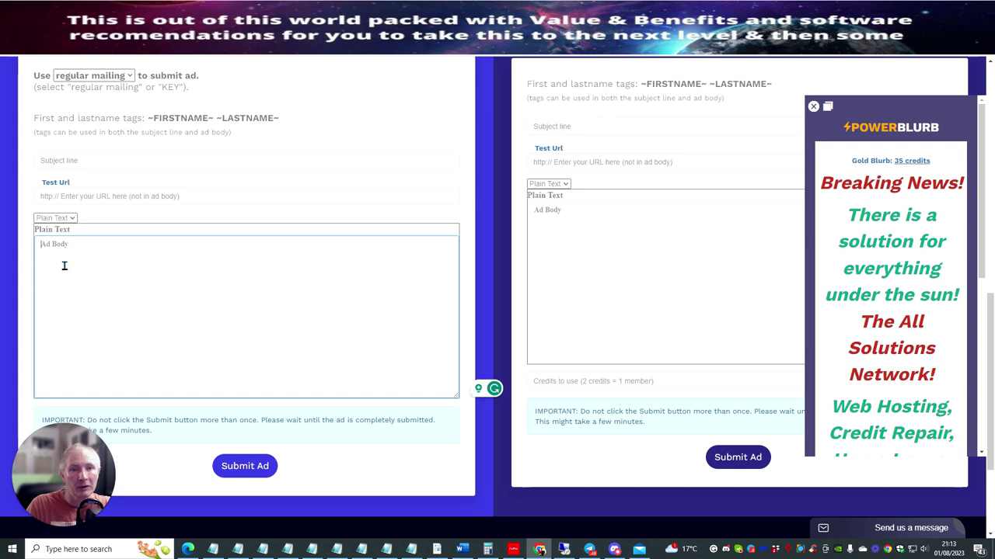
click(71, 218)
click(74, 216)
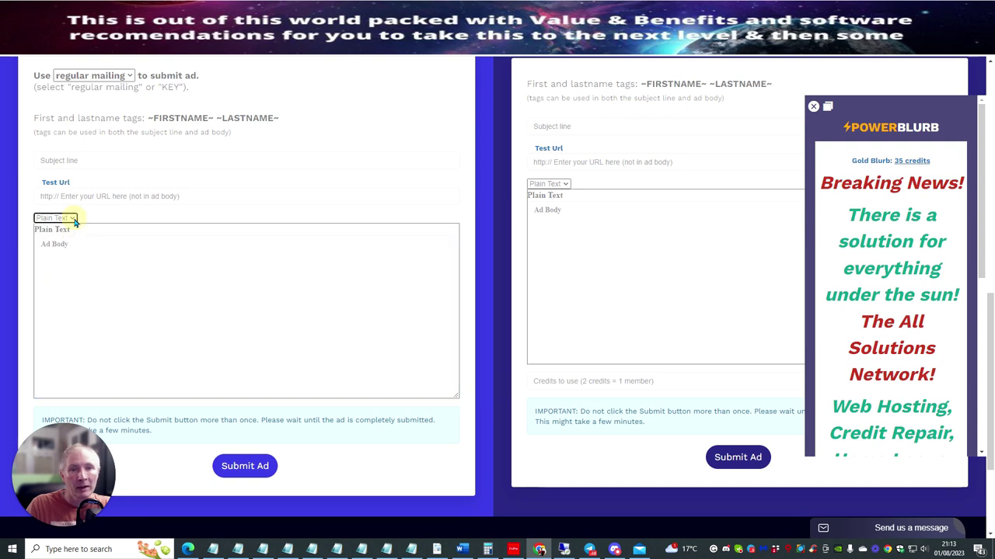
right_click(67, 262)
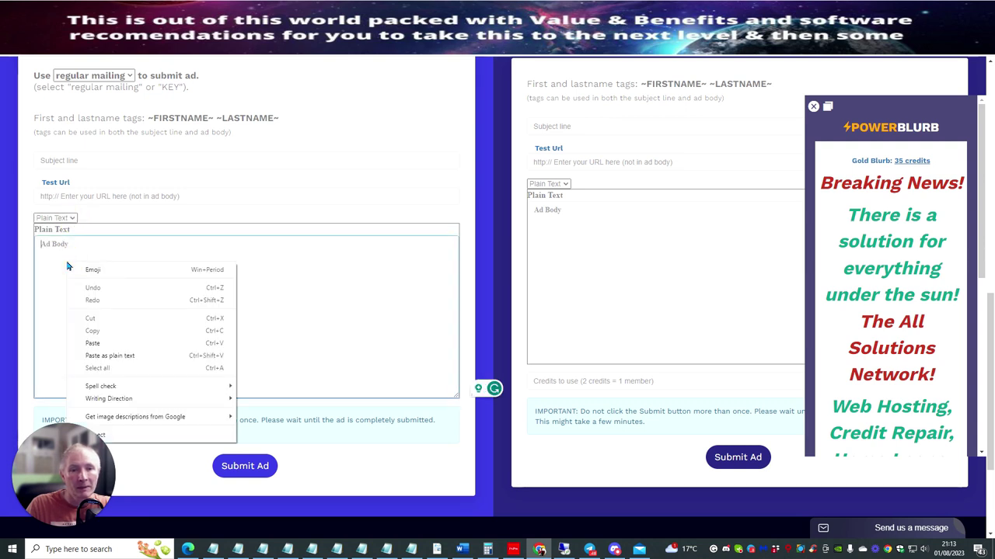
click(86, 356)
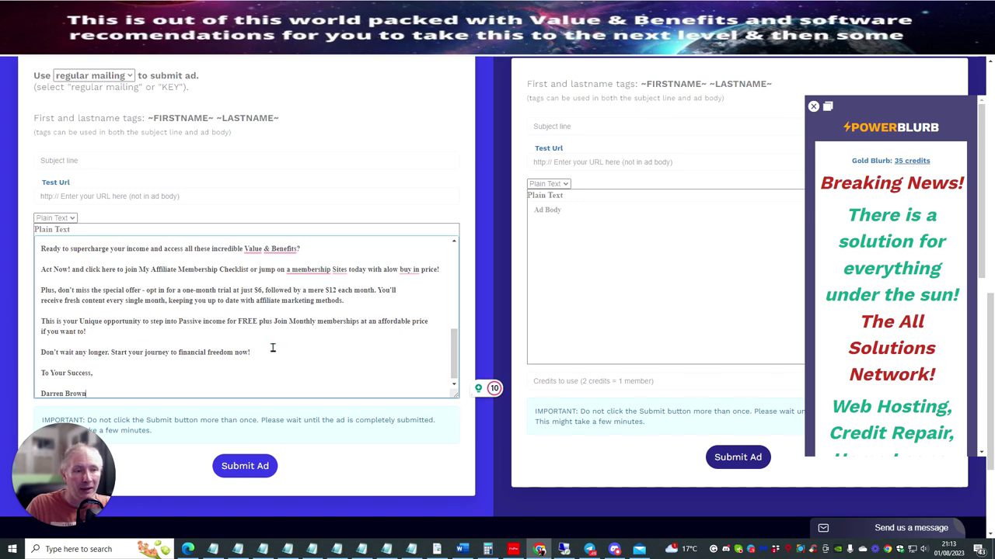
scroll(194, 350, down, 2)
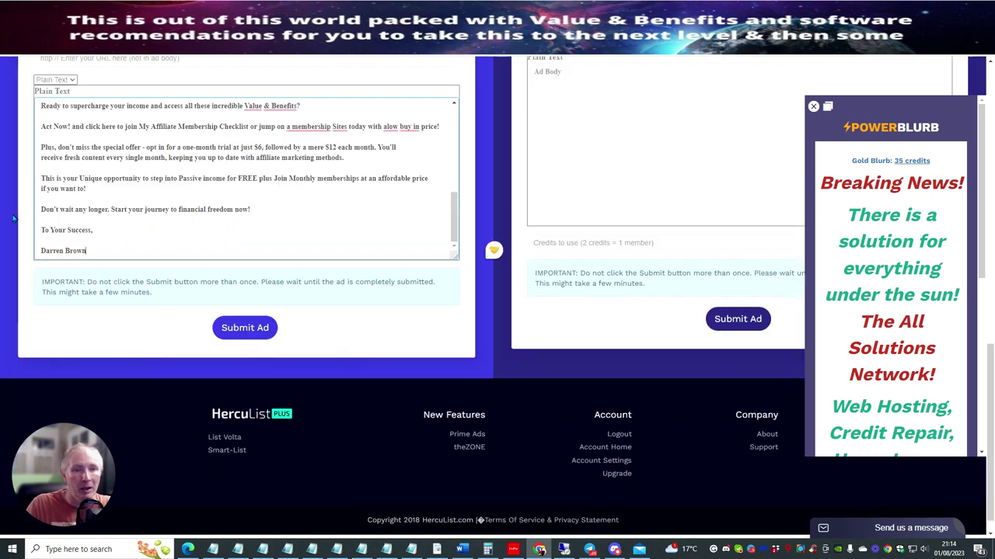
scroll(164, 227, up, 1)
scroll(164, 226, up, 5)
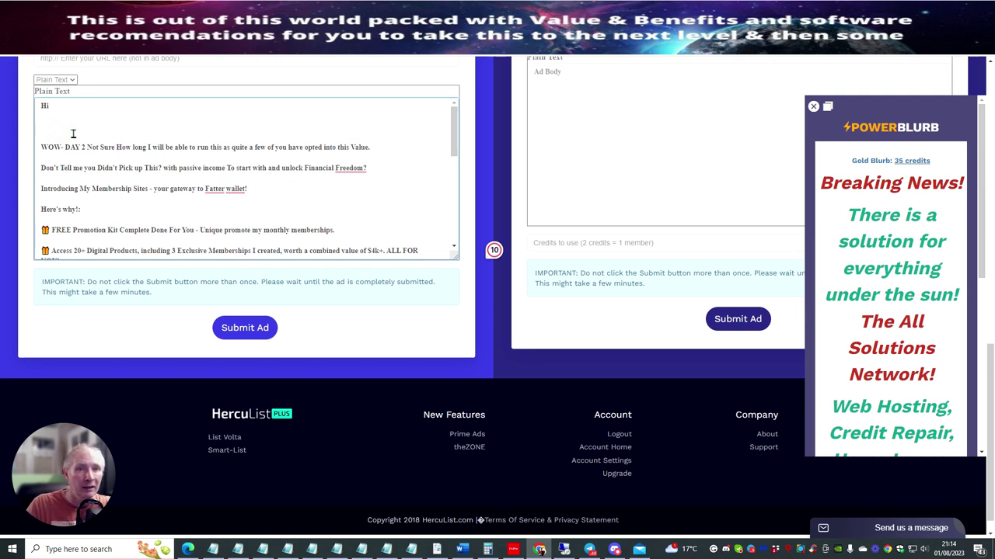
Step: Delete the empty lines below "Hi" and check the pasted ad body
key(BackSpace)
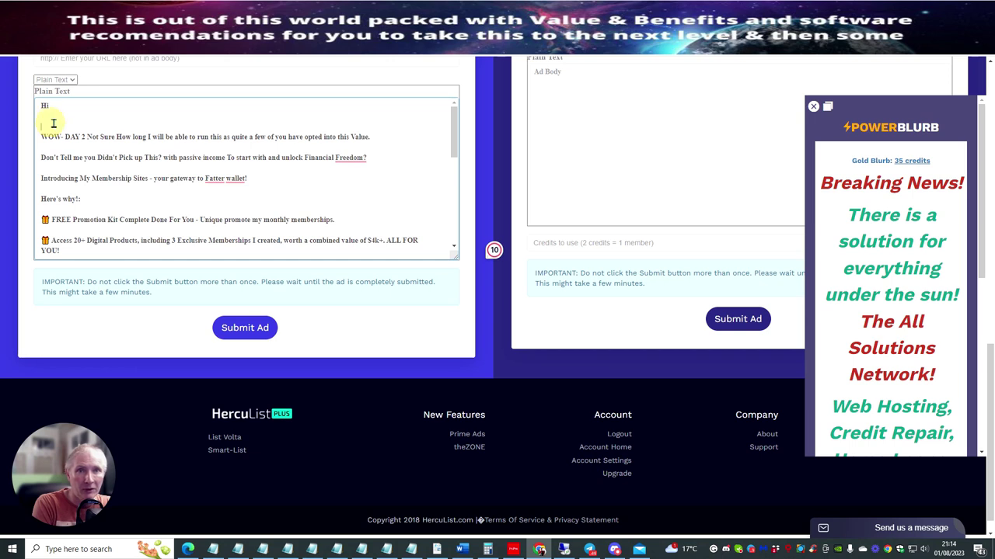
key(BackSpace)
scroll(57, 116, down, 10)
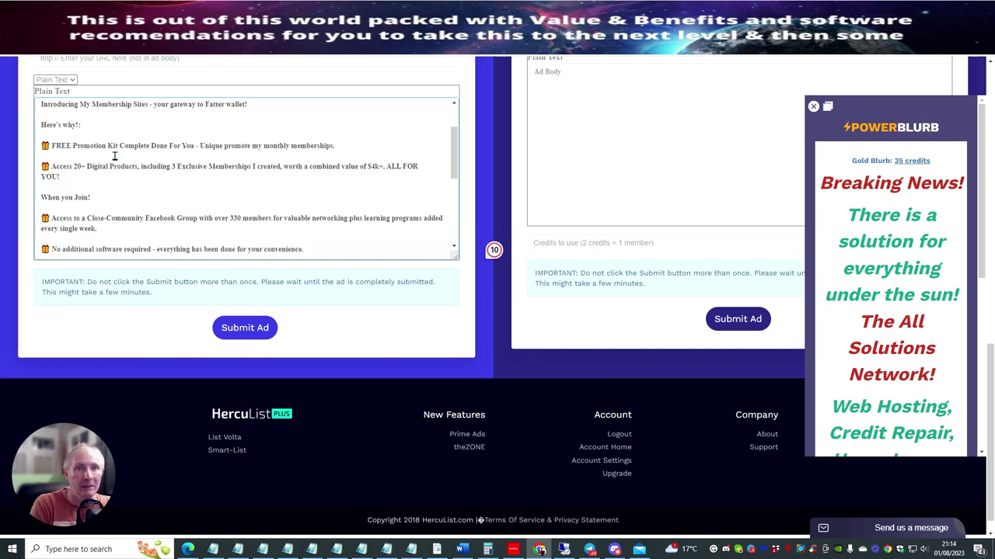
scroll(122, 178, up, 14)
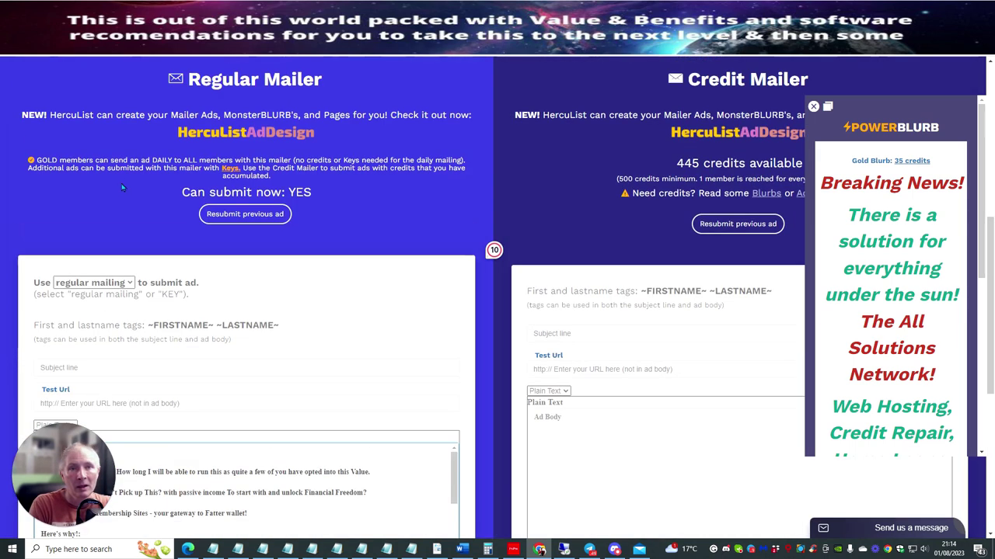
scroll(115, 285, down, 1)
scroll(115, 285, down, 1)
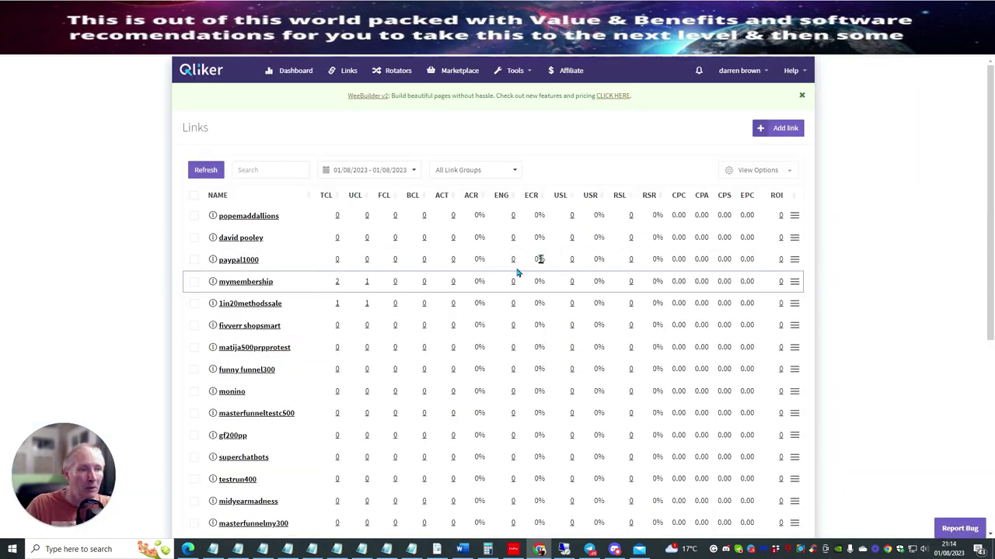
Step: Copy Qliker's mymembership tracking link and return to HercuList's Regular Mailer form
click(794, 283)
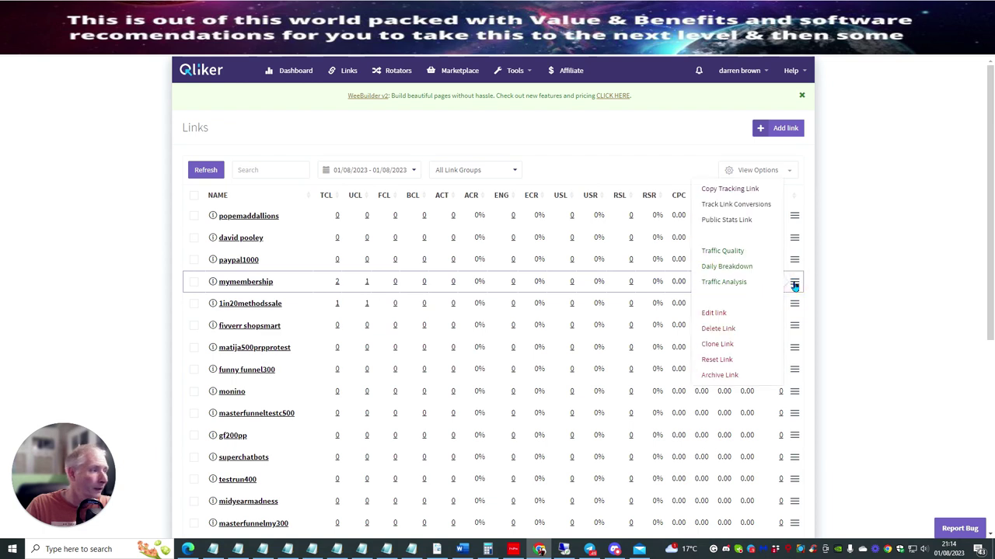
click(730, 189)
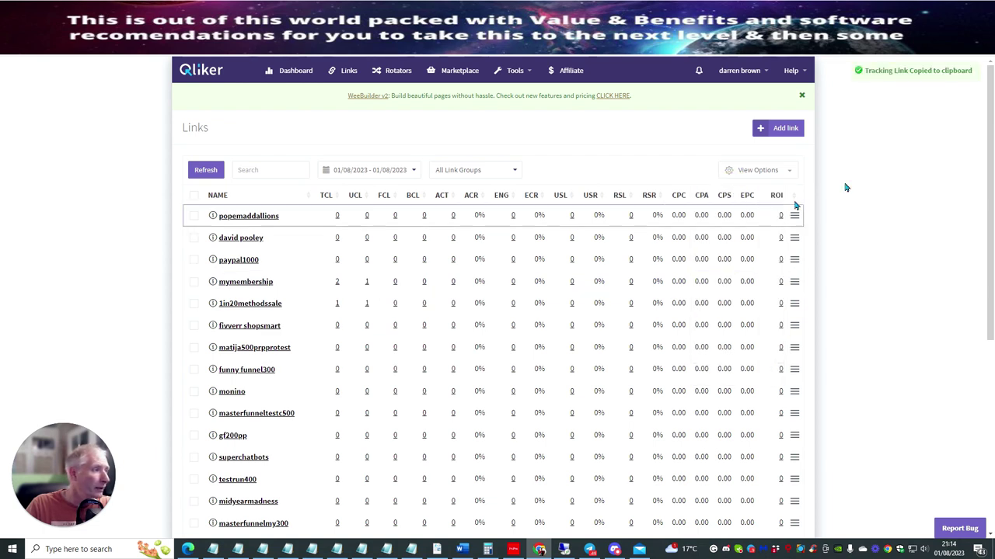
key(ctrl+Tab)
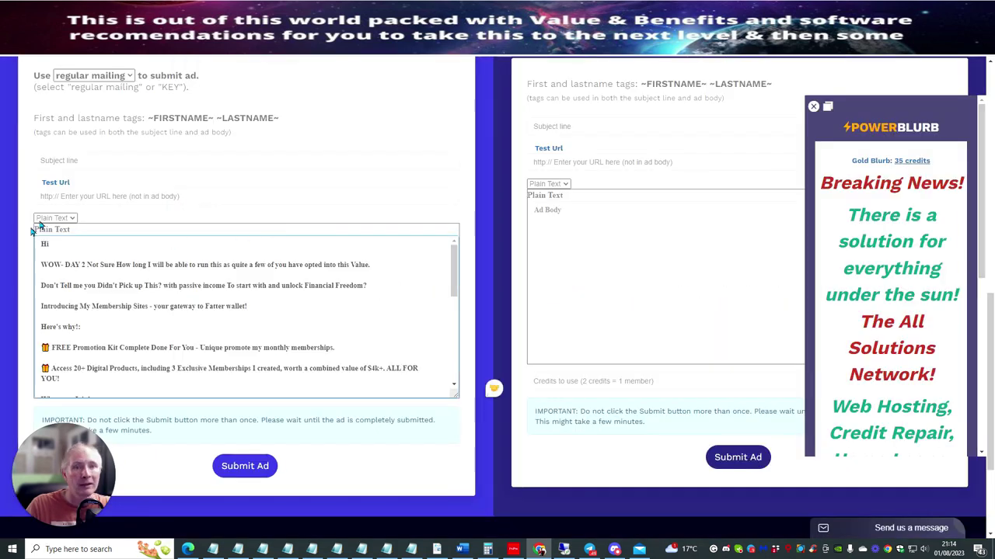
right_click(47, 197)
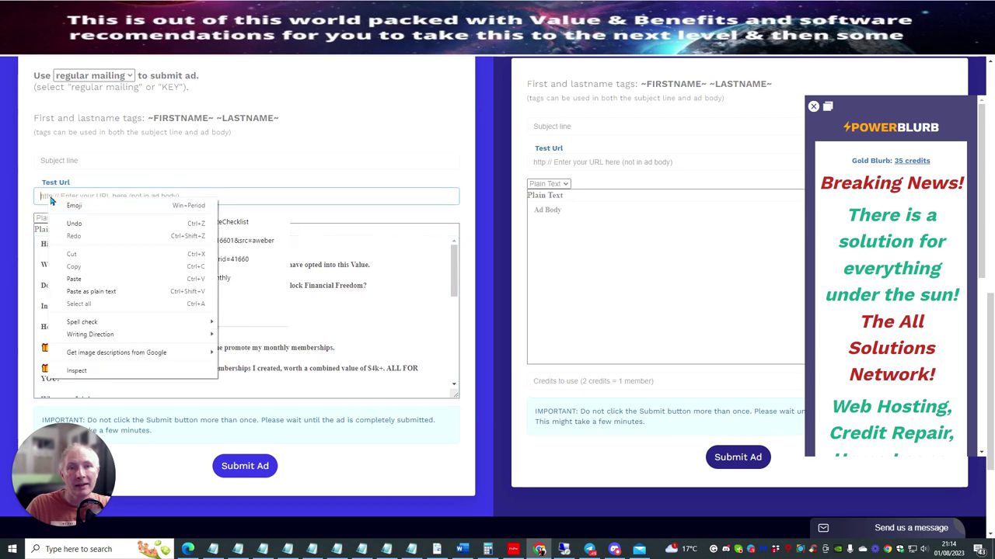
Step: Paste the mymembership tracking link into Test Url and load it in theZONE preview
click(65, 292)
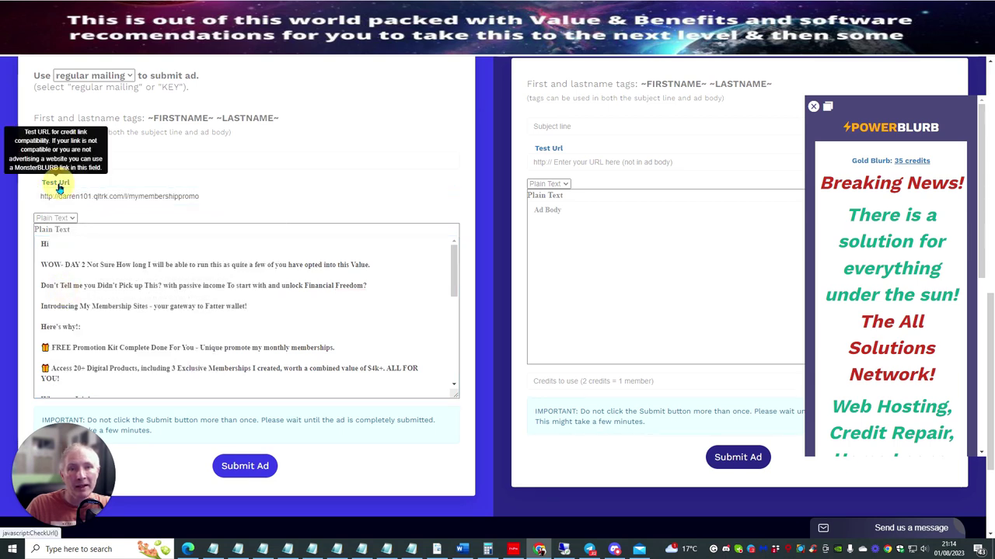
key(ctrl+Tab)
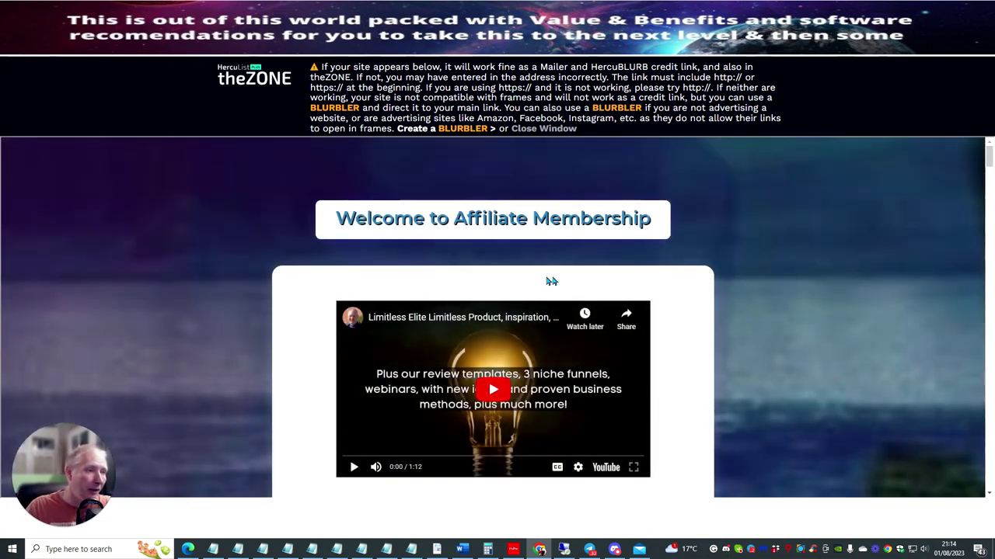
Step: Scroll through the Affiliate Membership landing page shown in the test preview
scroll(722, 229, down, 10)
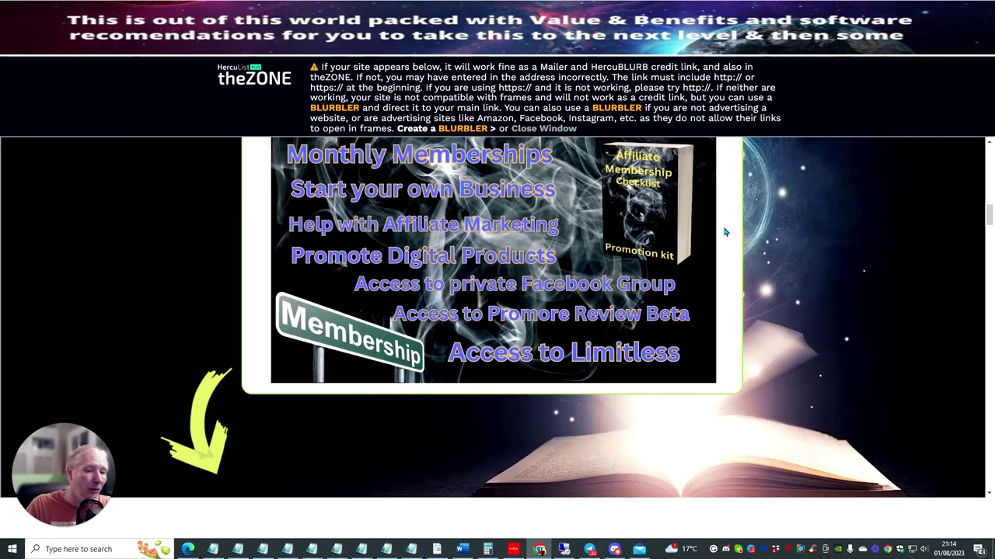
scroll(724, 232, down, 15)
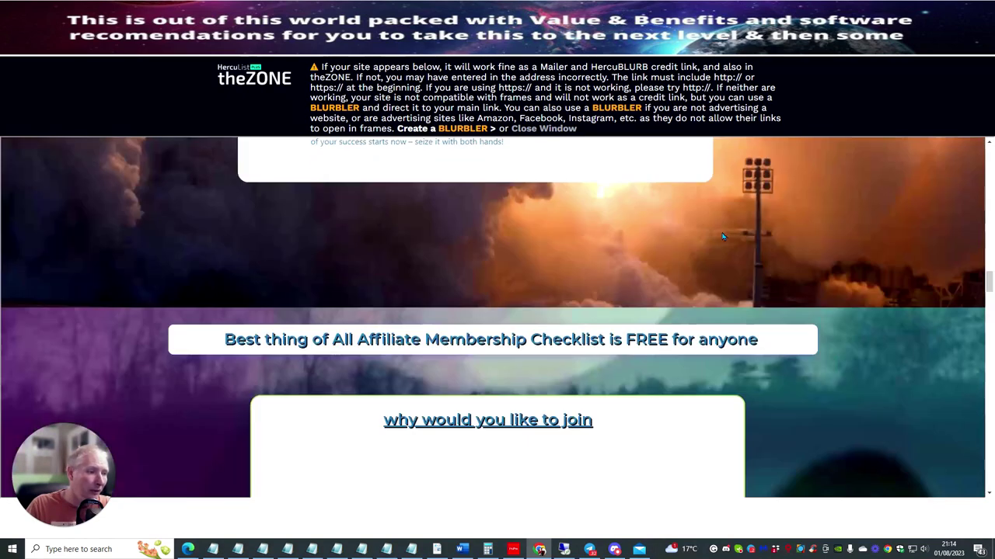
scroll(721, 237, down, 15)
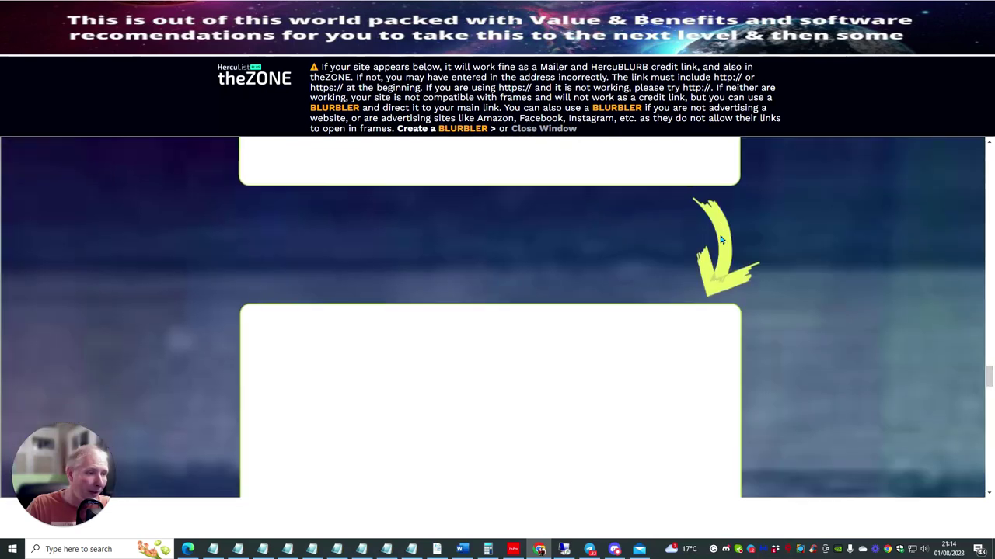
scroll(721, 239, up, 15)
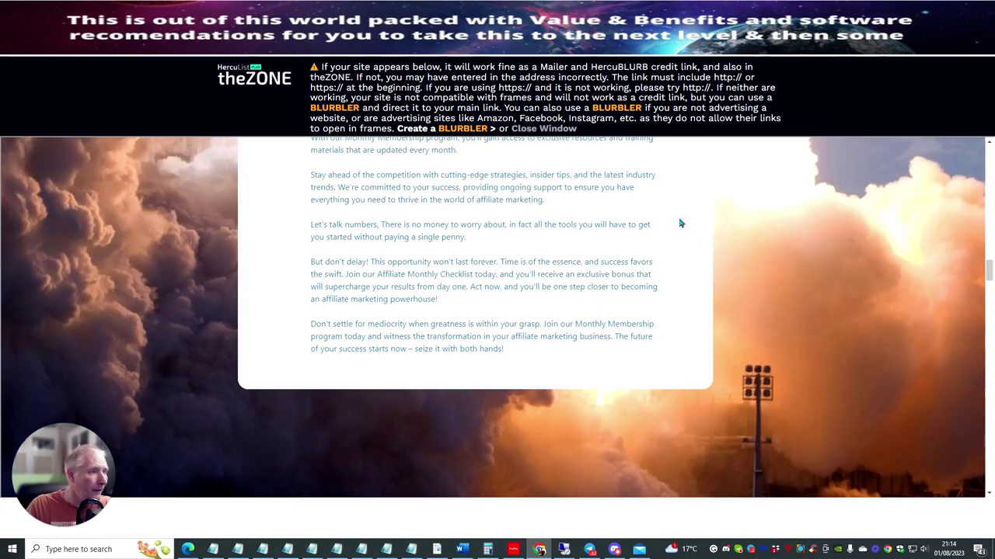
scroll(677, 222, up, 15)
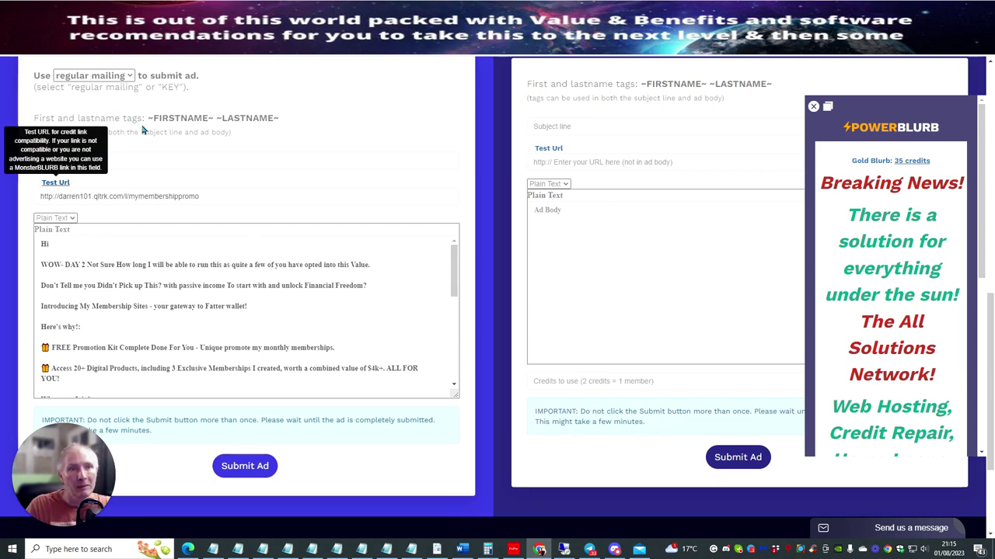
Step: Insert the ~FIRSTNAME~ tag after "Hi" in the ad body
drag(147, 119, 210, 116)
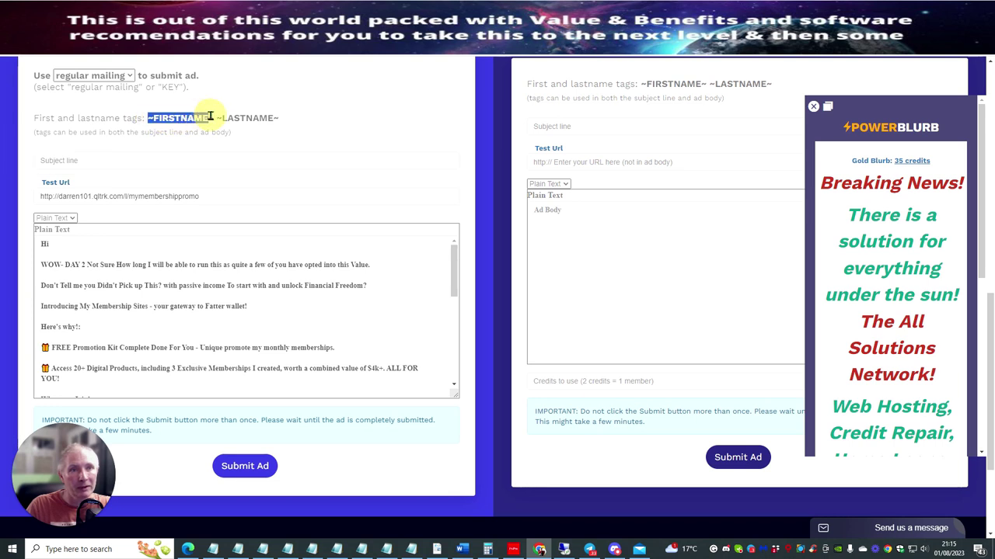
right_click(203, 122)
click(210, 129)
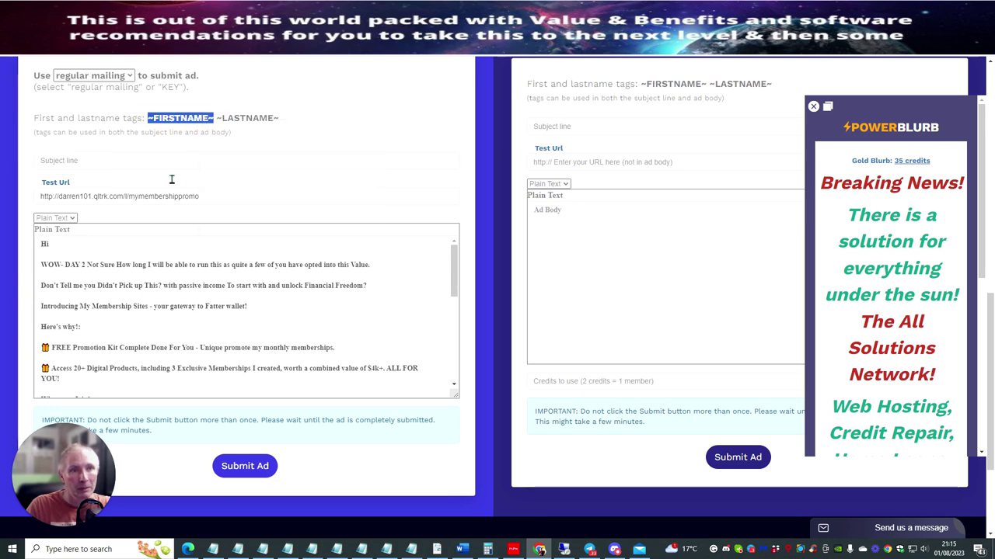
click(56, 244)
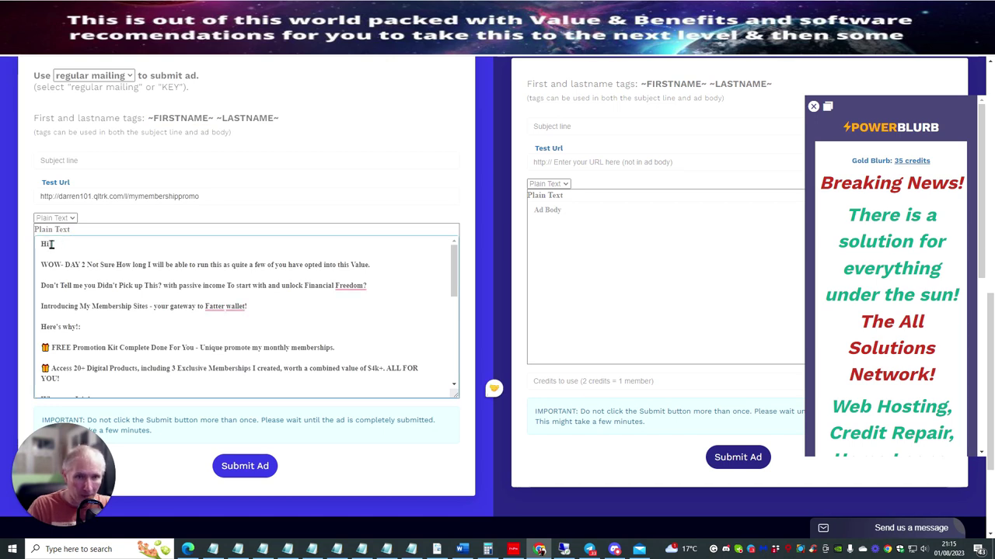
right_click(70, 247)
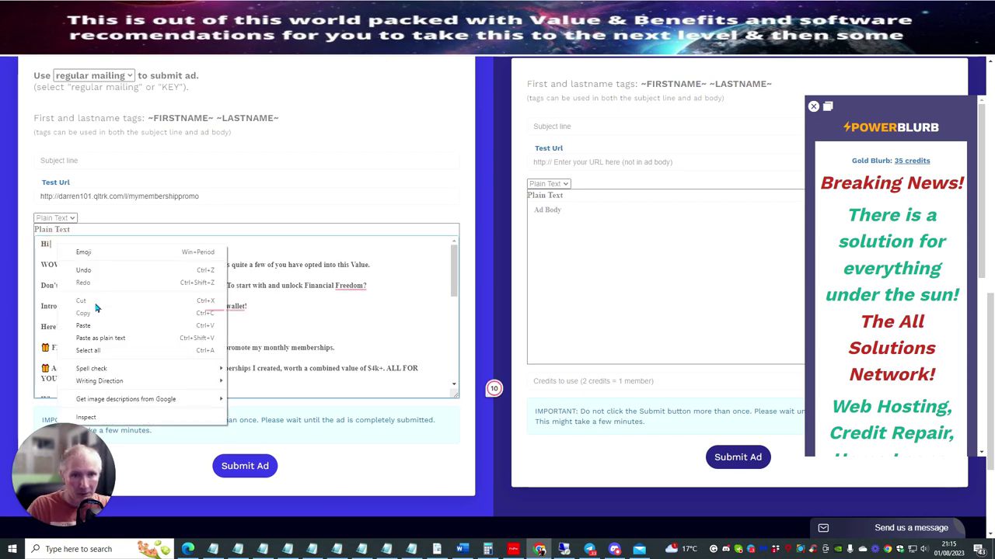
click(100, 338)
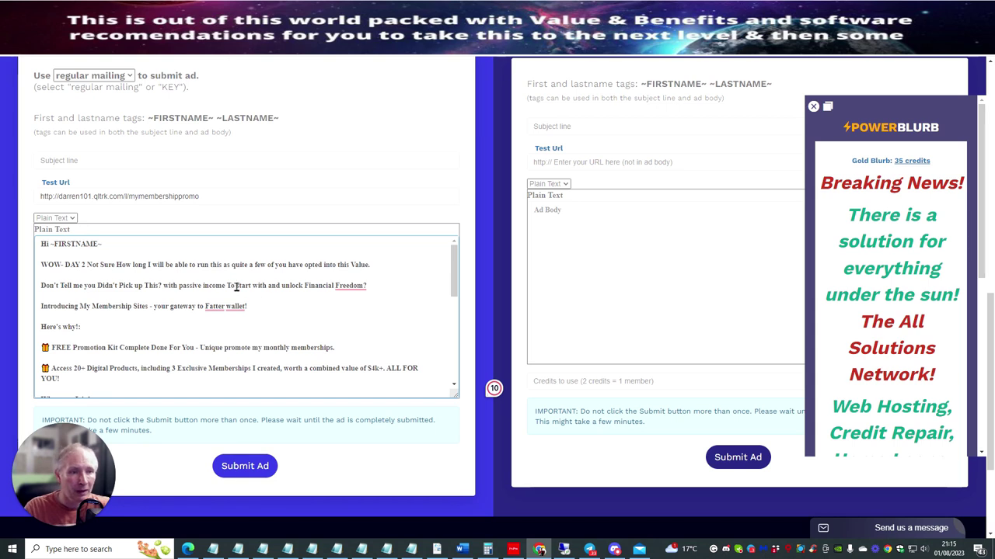
Step: Paste the phrase "start with and unlock Financial Freedom?" into the subject line
drag(236, 286, 370, 285)
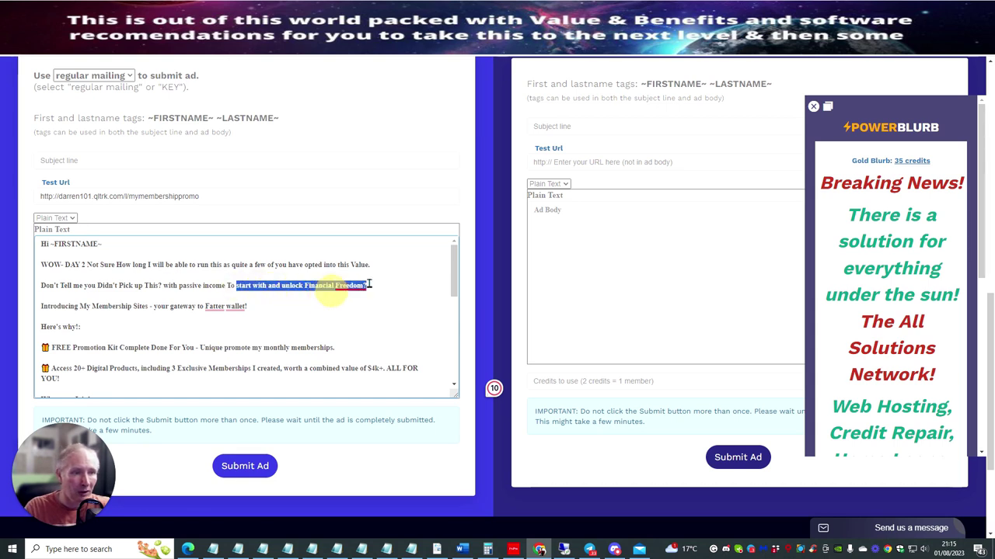
right_click(326, 290)
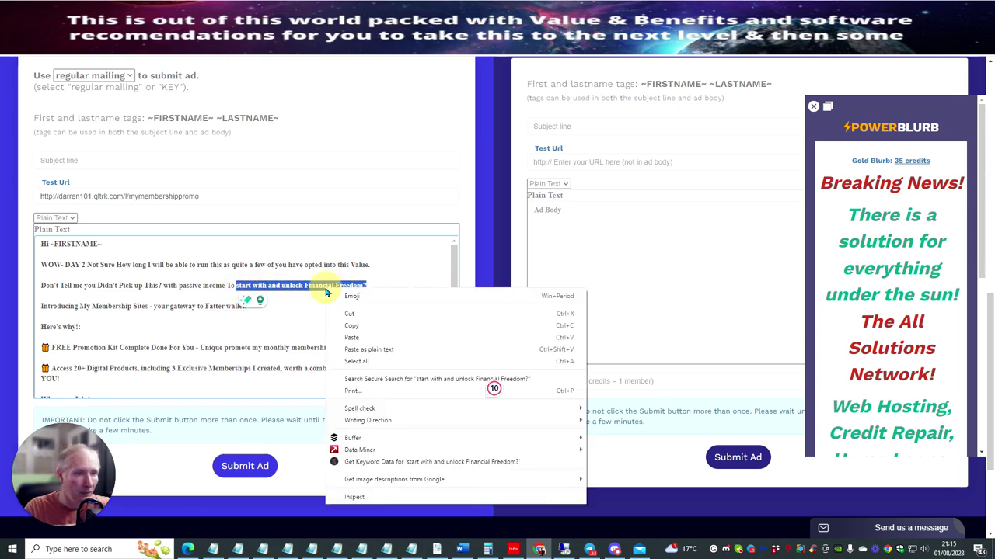
click(343, 331)
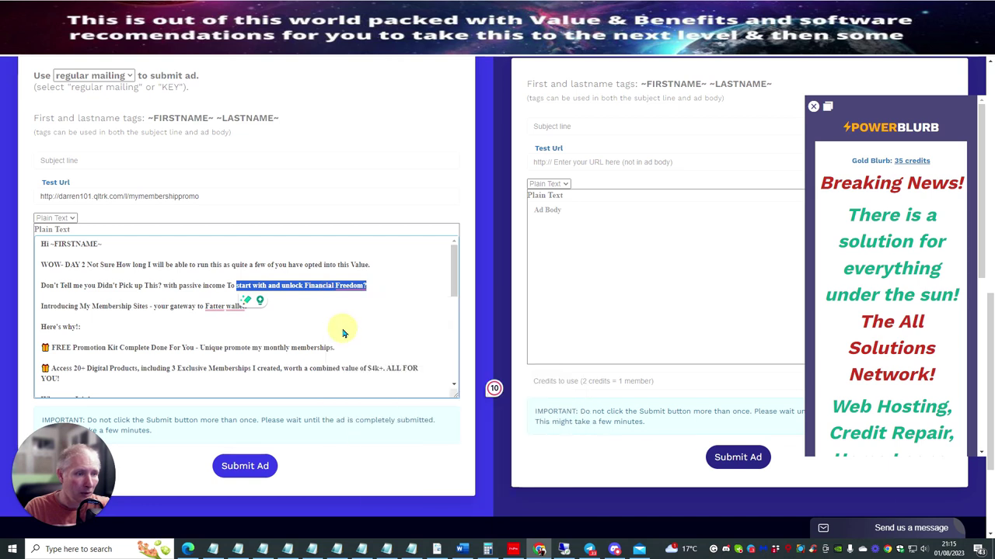
click(80, 159)
right_click(91, 160)
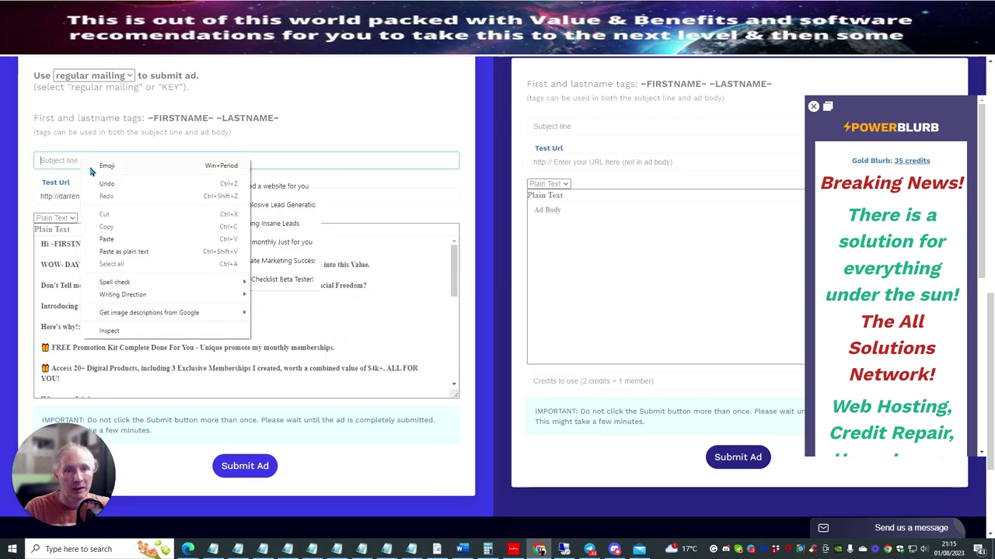
click(111, 254)
click(382, 102)
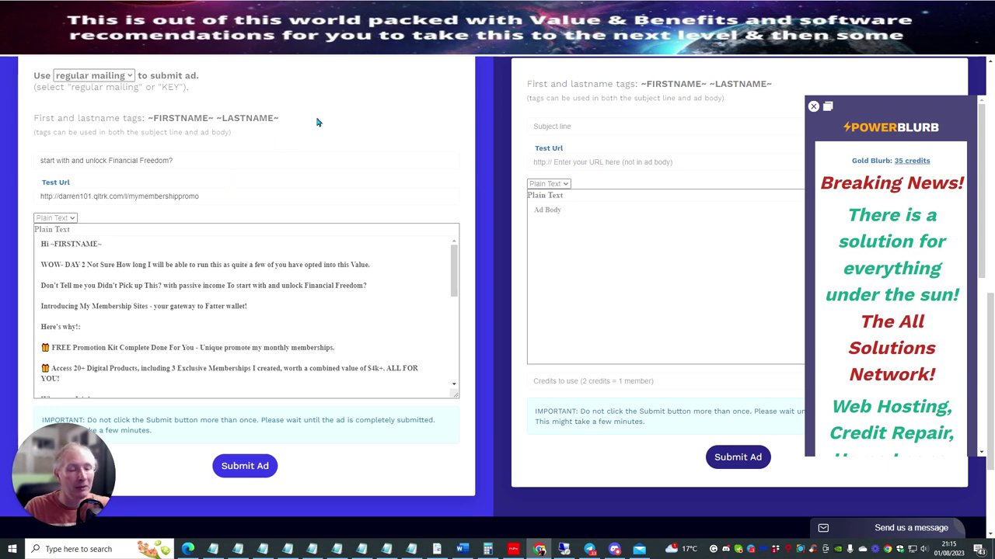
Step: Review the ad body, submit the mailer ad to 353384 members, and switch to Qliker
scroll(344, 129, down, 2)
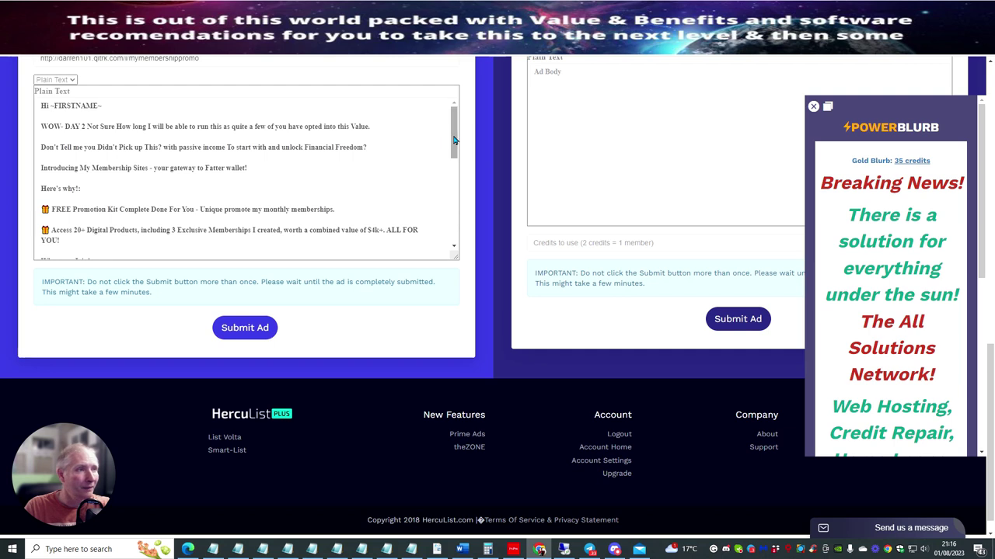
drag(454, 140, 492, 249)
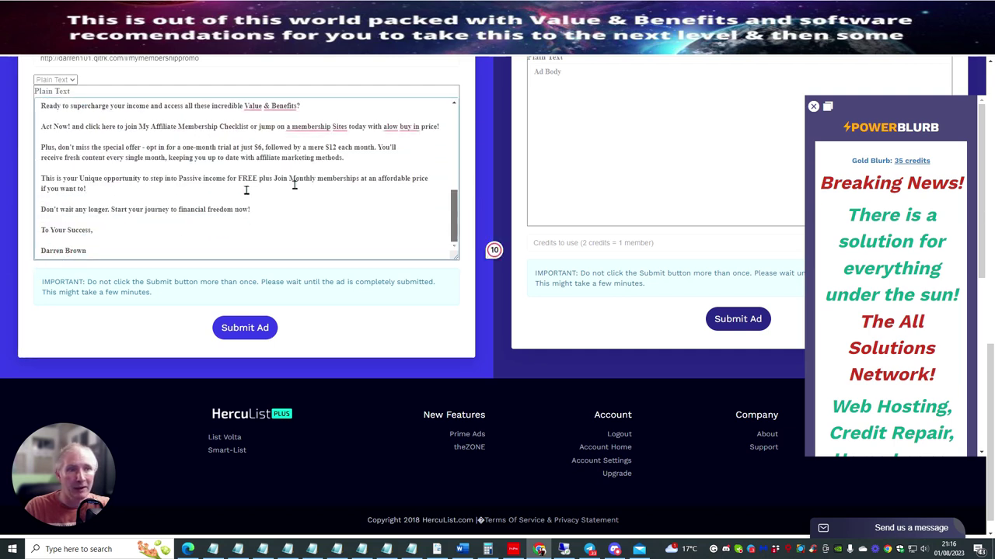
mouse_move(310, 128)
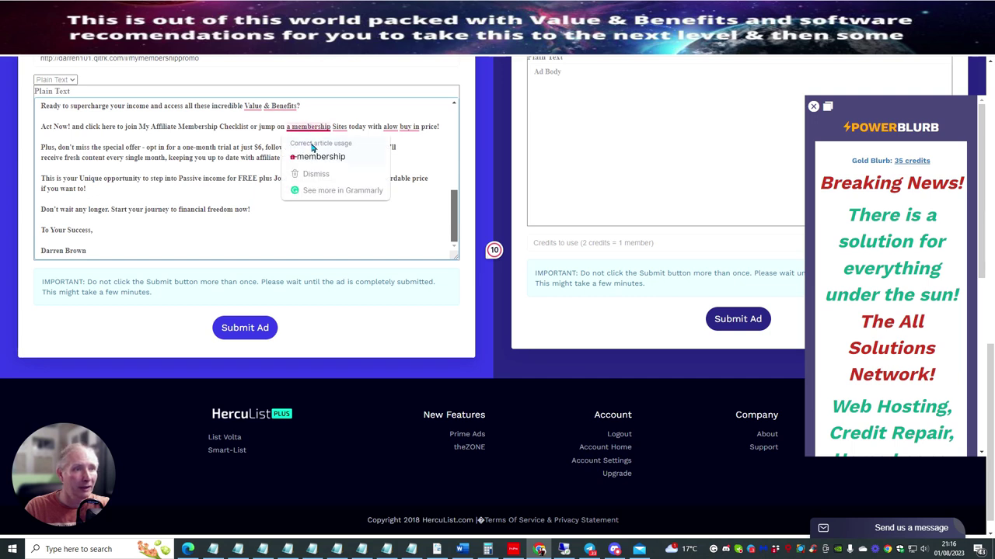
mouse_move(266, 105)
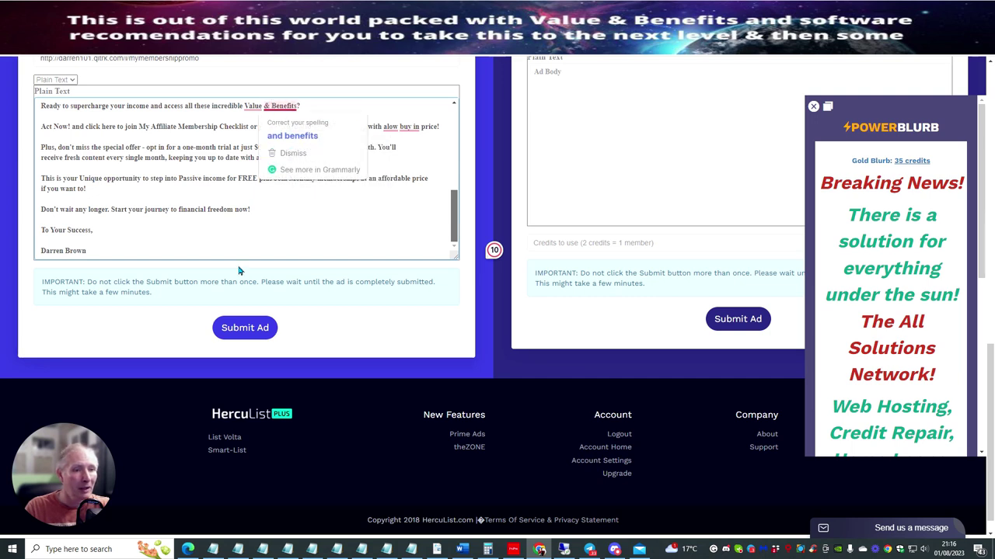
click(240, 330)
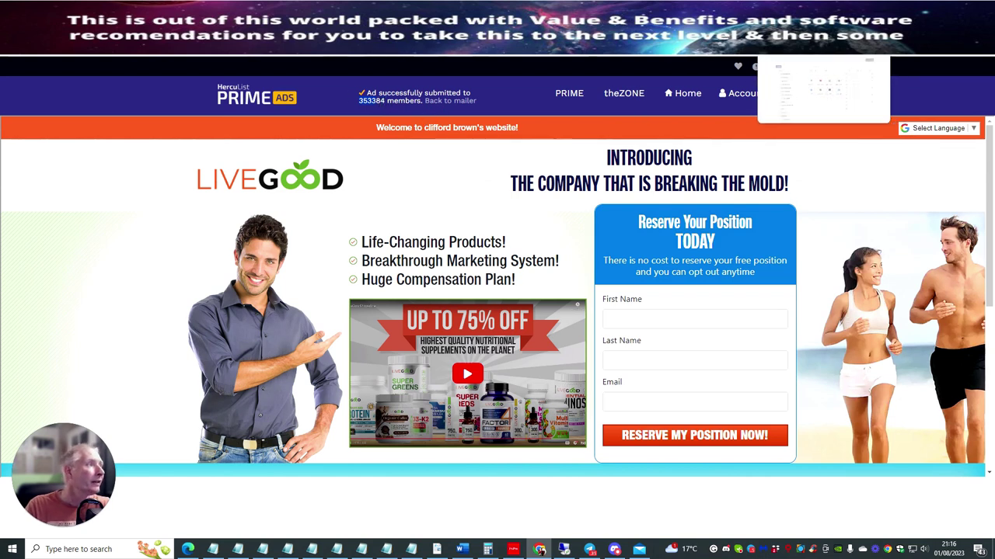
click(808, 43)
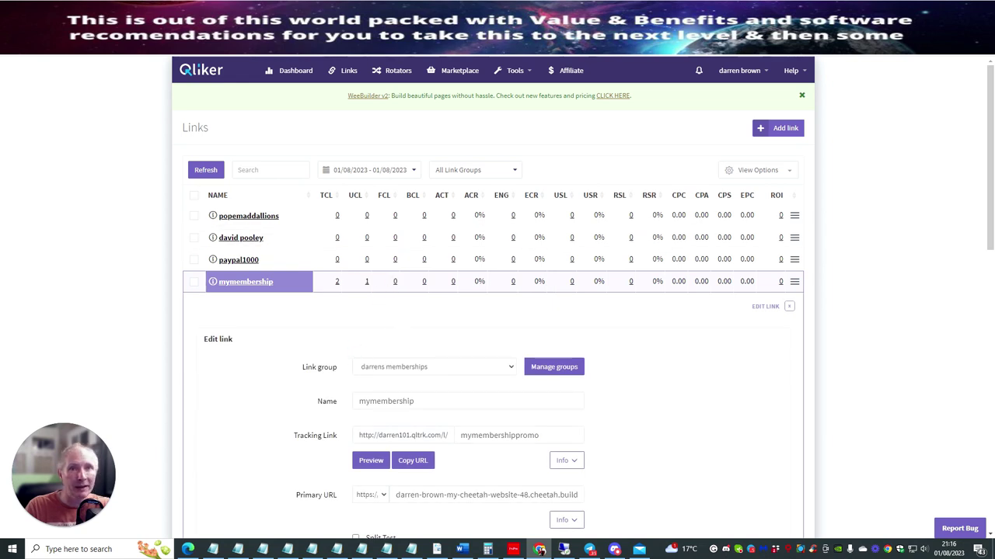
Step: Reload Qliker's Links page to see mymembership's 3 total clicks and show its options
key(F5)
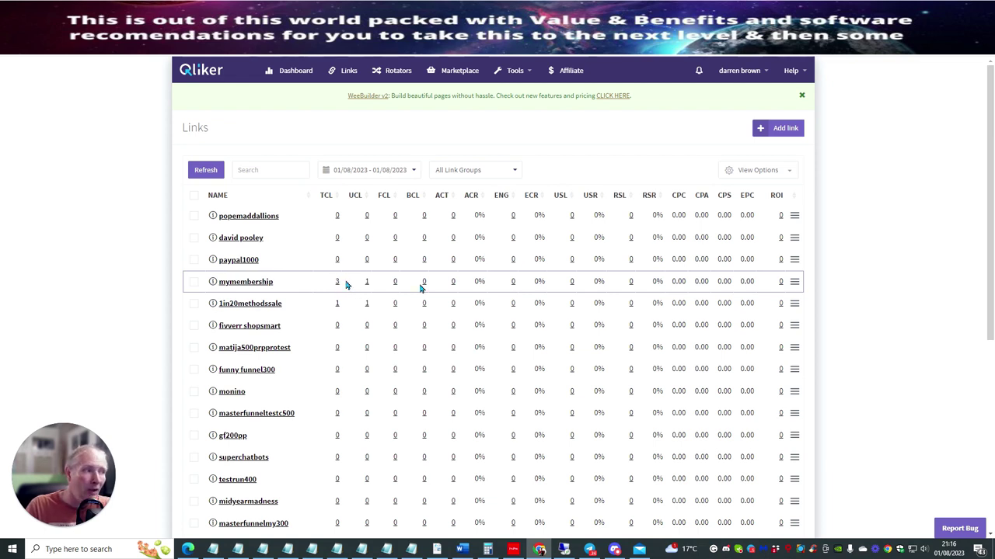
click(795, 283)
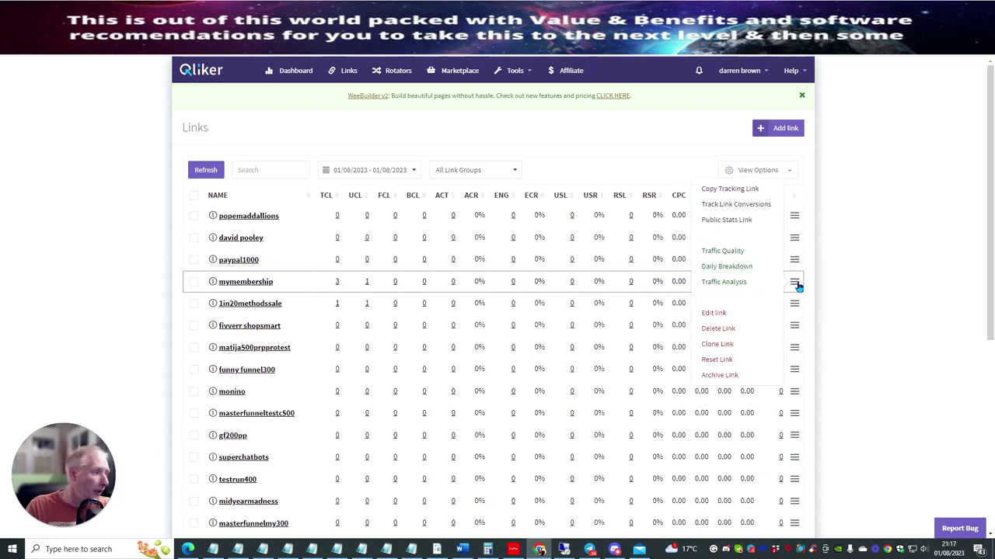
Step: Show the mymembership link's Traffic Quality: 33.3% unique IPs, 100% Tier 1, 3 clicks, none flagged
click(744, 255)
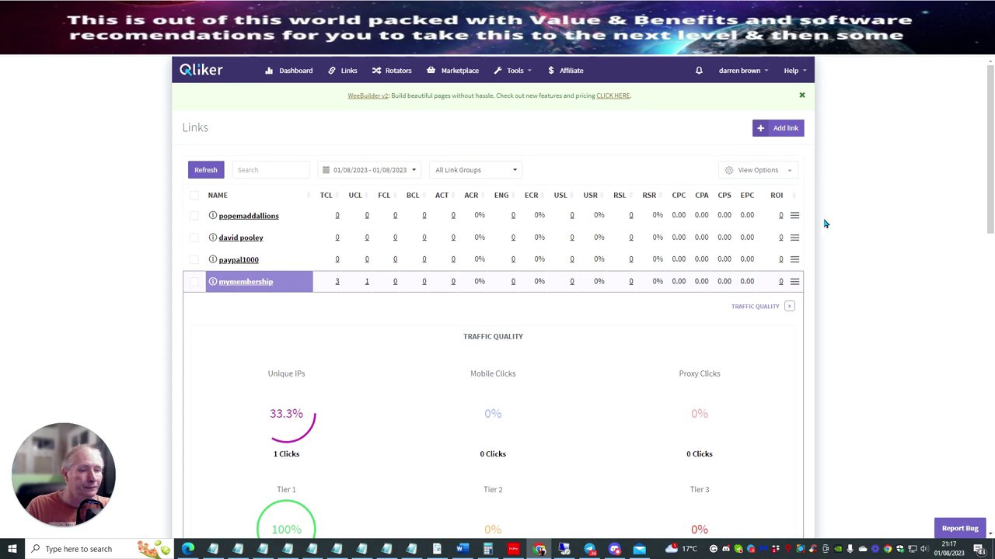
scroll(801, 244, down, 4)
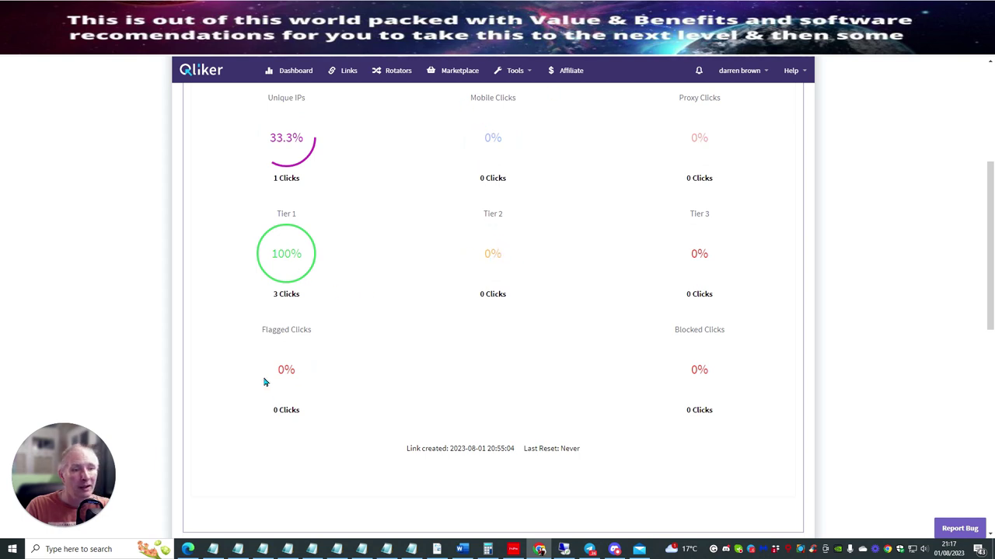
scroll(506, 407, up, 4)
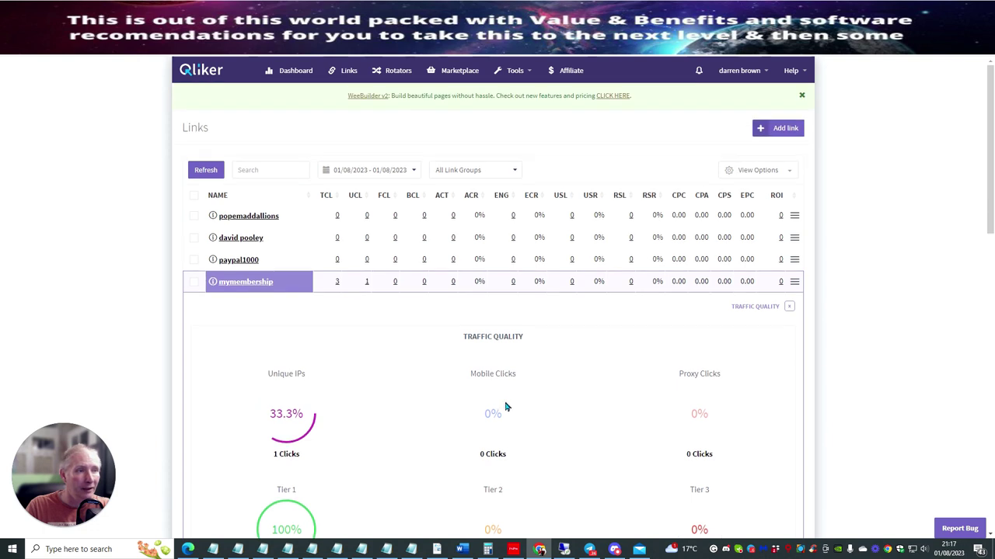
scroll(507, 408, down, 3)
scroll(528, 415, up, 1)
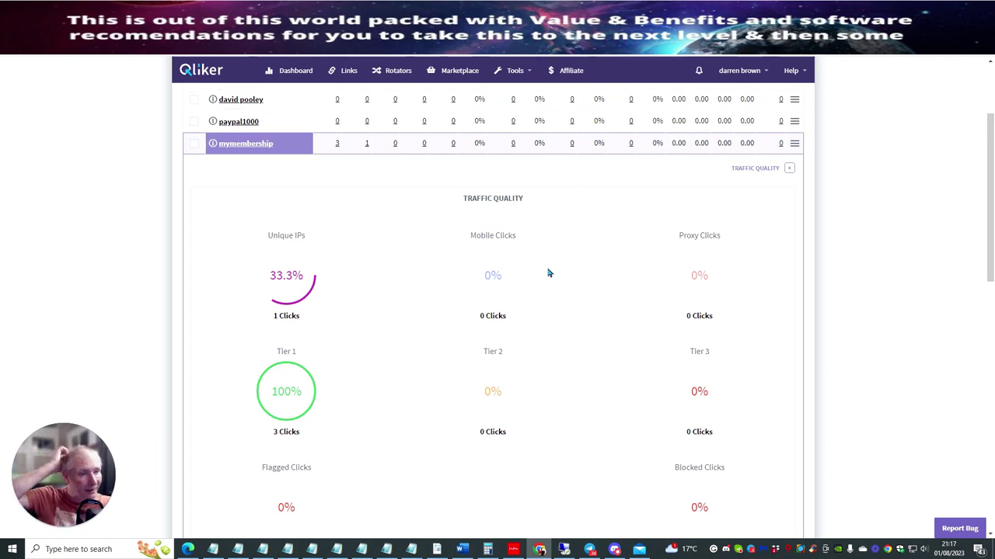
scroll(560, 359, up, 1)
scroll(563, 366, down, 2)
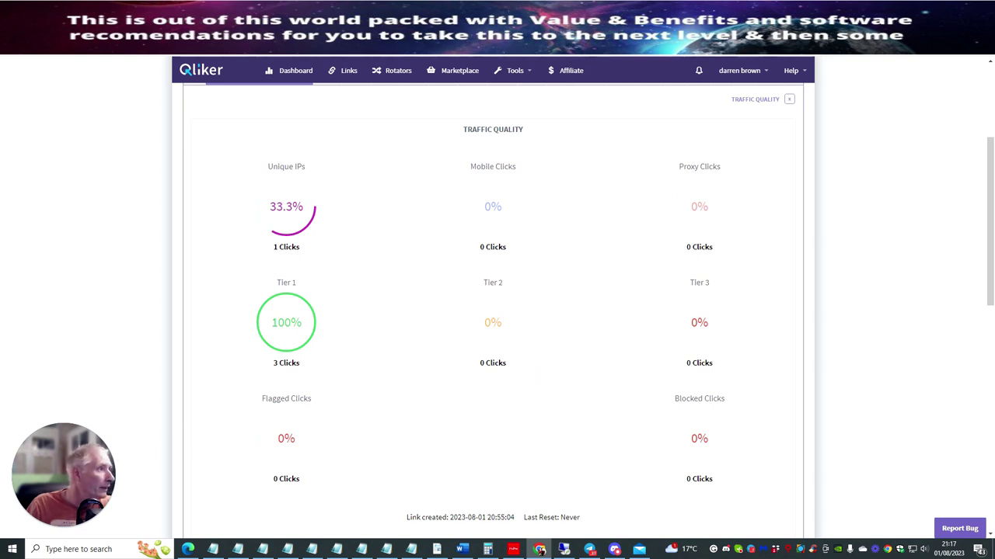
Step: In a new tab, search Yahoo for 'bit.ly shortener' and go to the Bitly homepage
key(ctrl+t)
text(bitly)
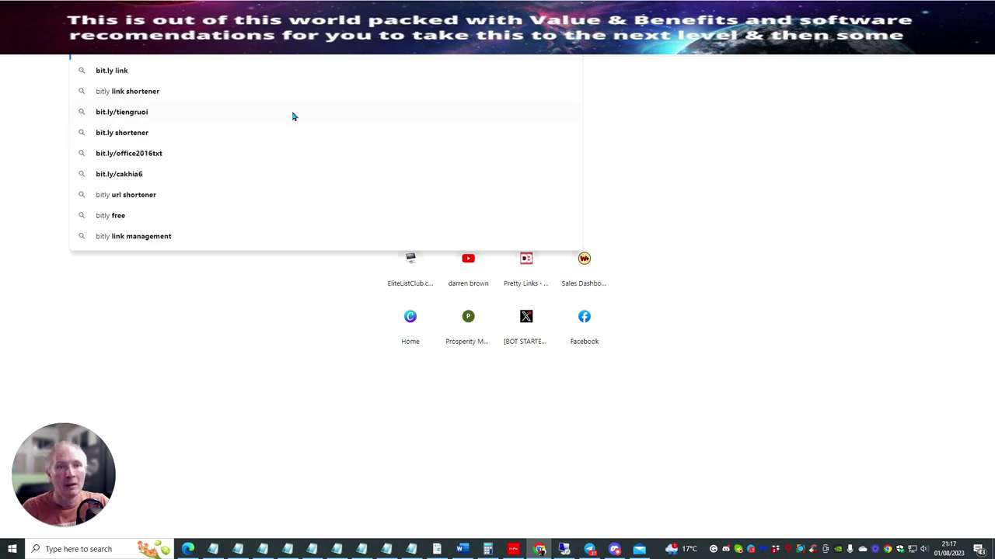
click(149, 134)
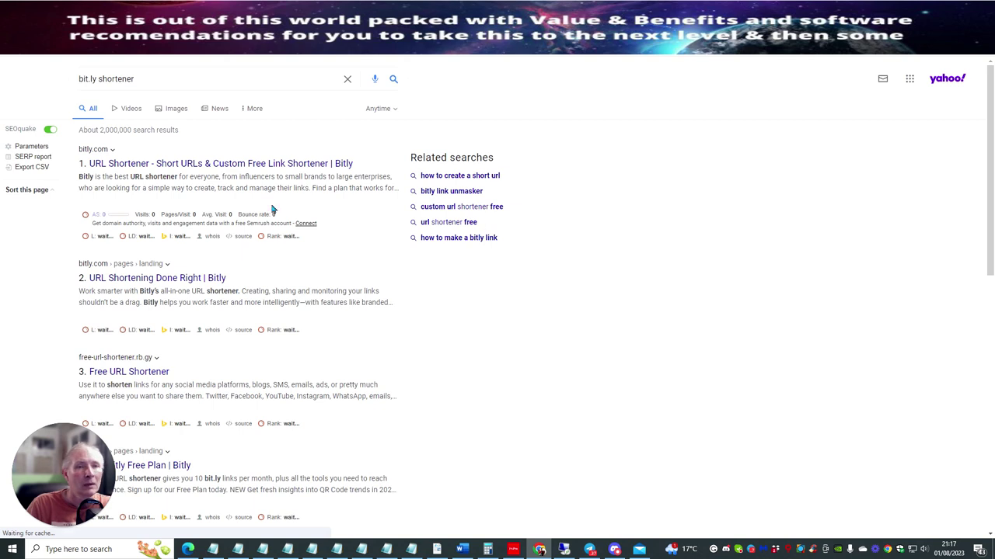
click(180, 165)
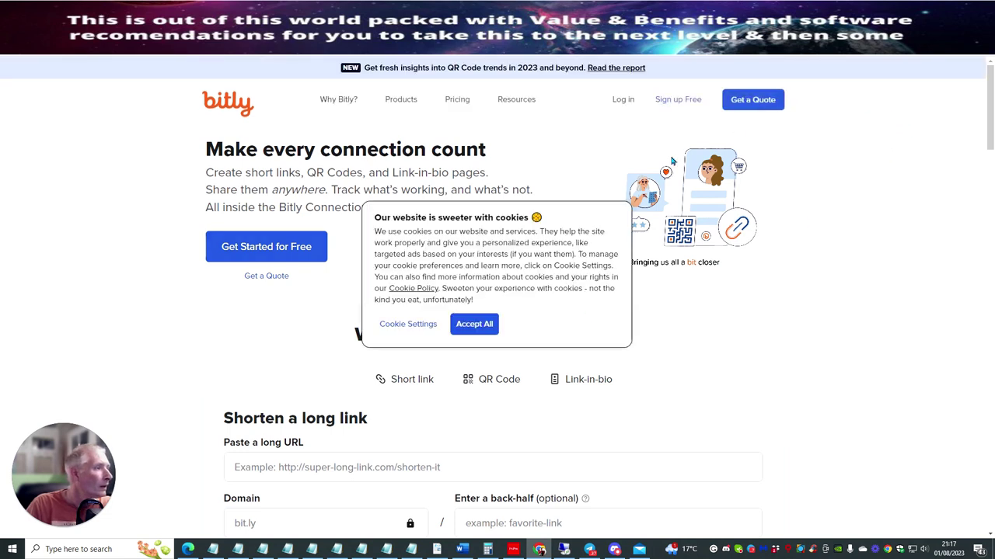
Step: Accept all Bitly cookies and log in to Bitly with the Google account
click(623, 100)
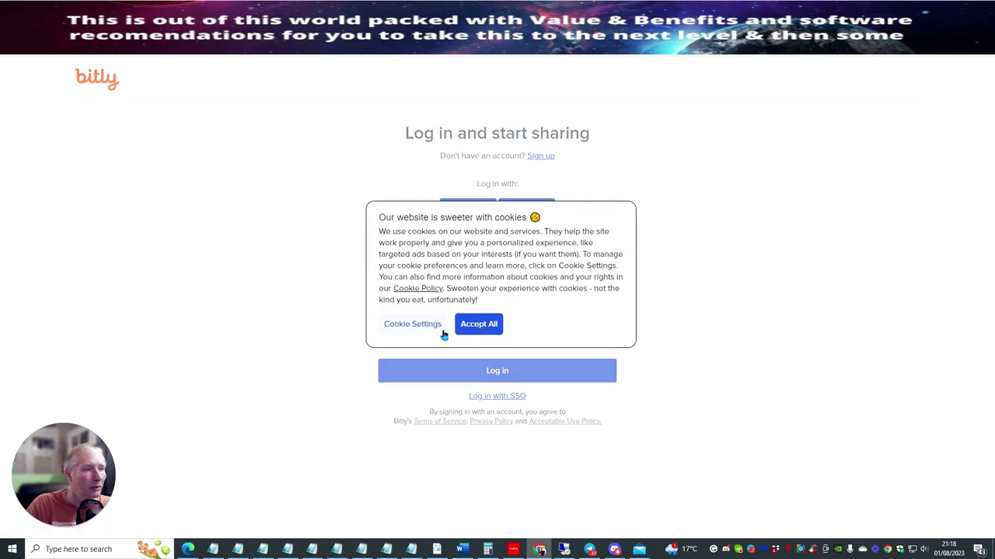
click(471, 324)
click(469, 214)
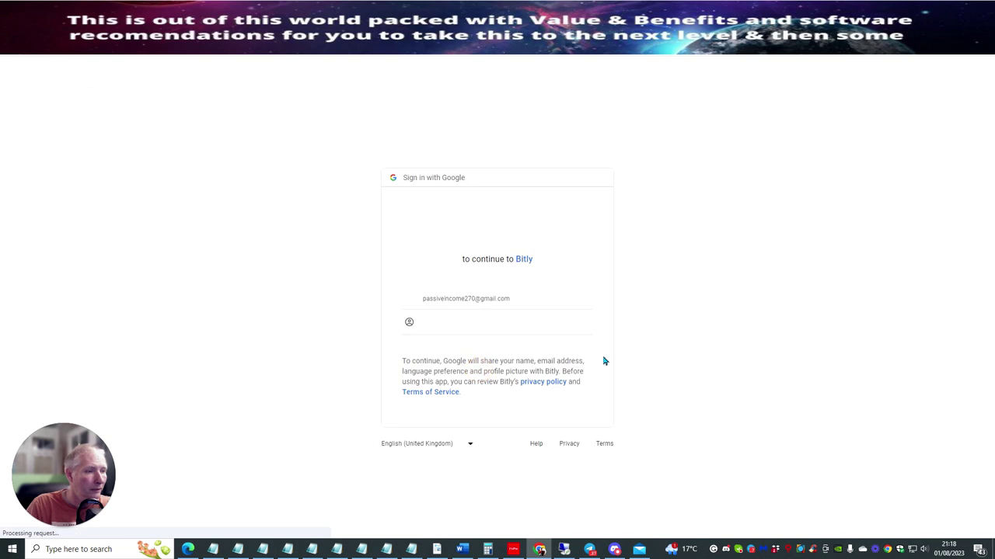
click(457, 293)
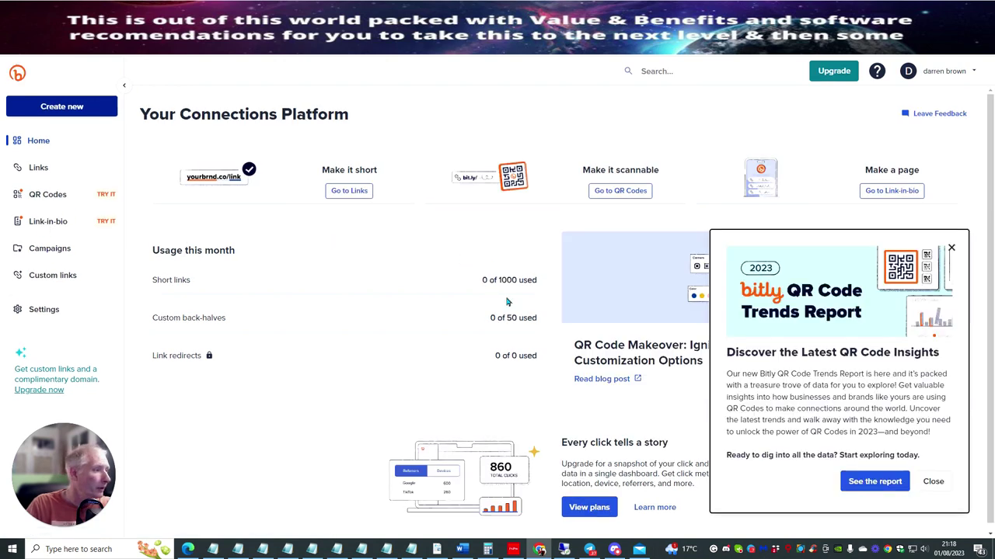
Step: Glance at the Bitly account menu, then go to the Links page of saved short links
scroll(507, 302, down, 1)
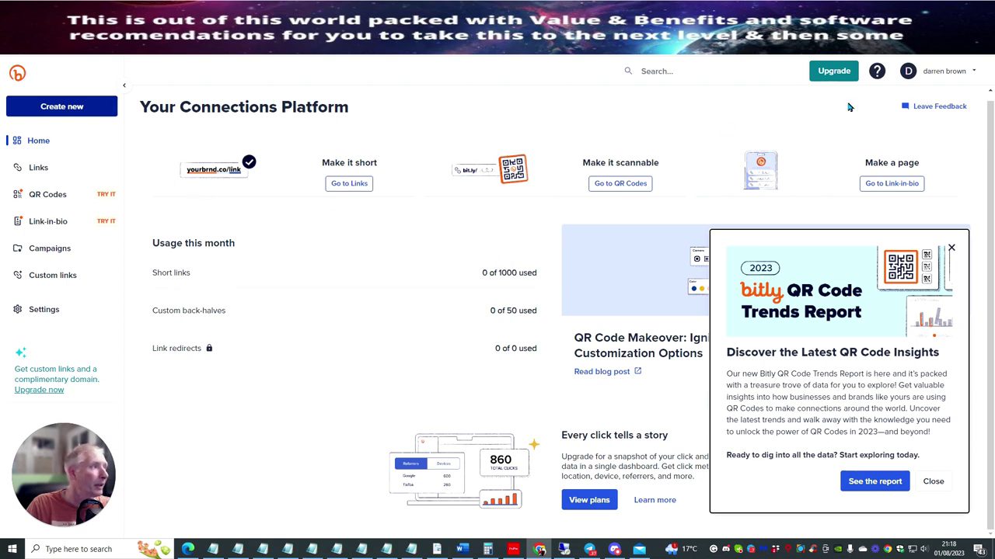
click(947, 72)
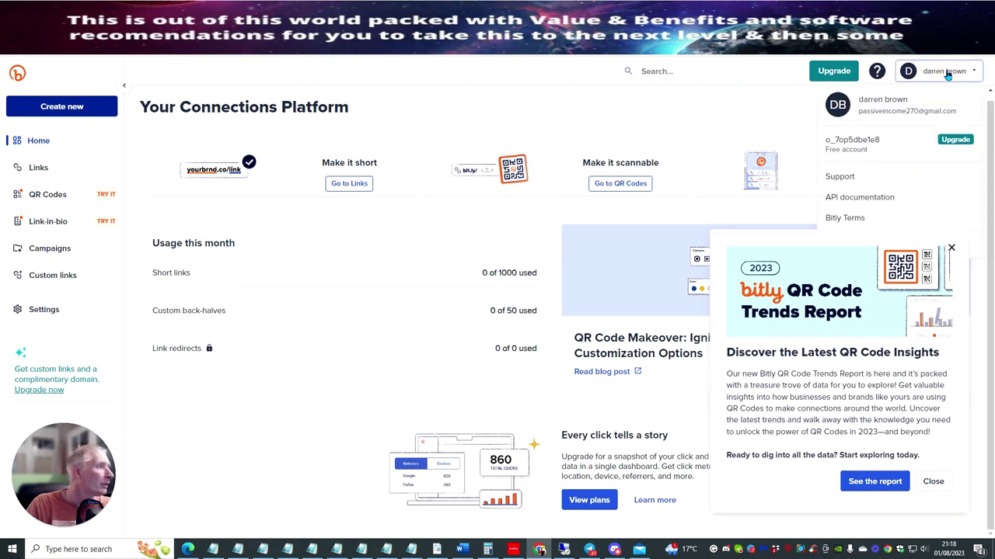
click(947, 73)
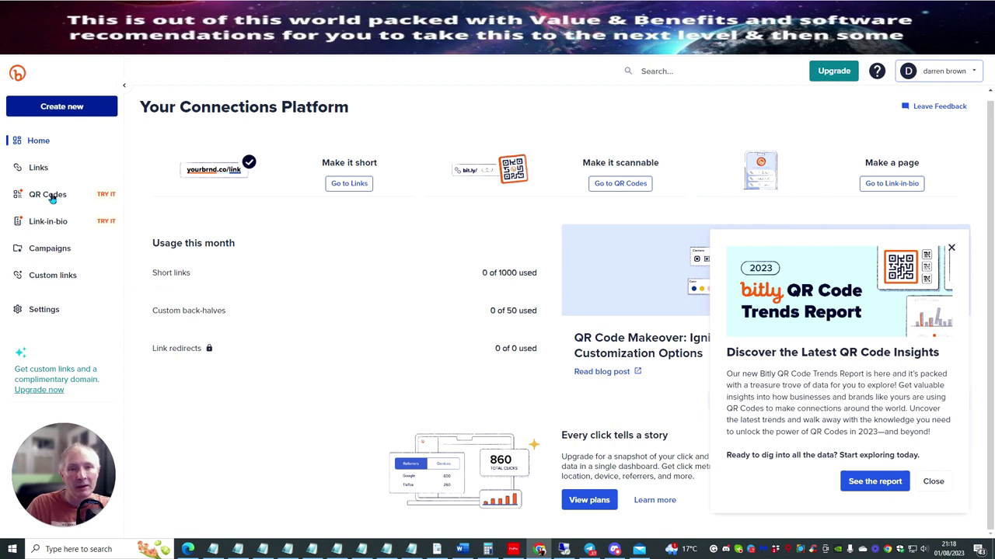
click(37, 169)
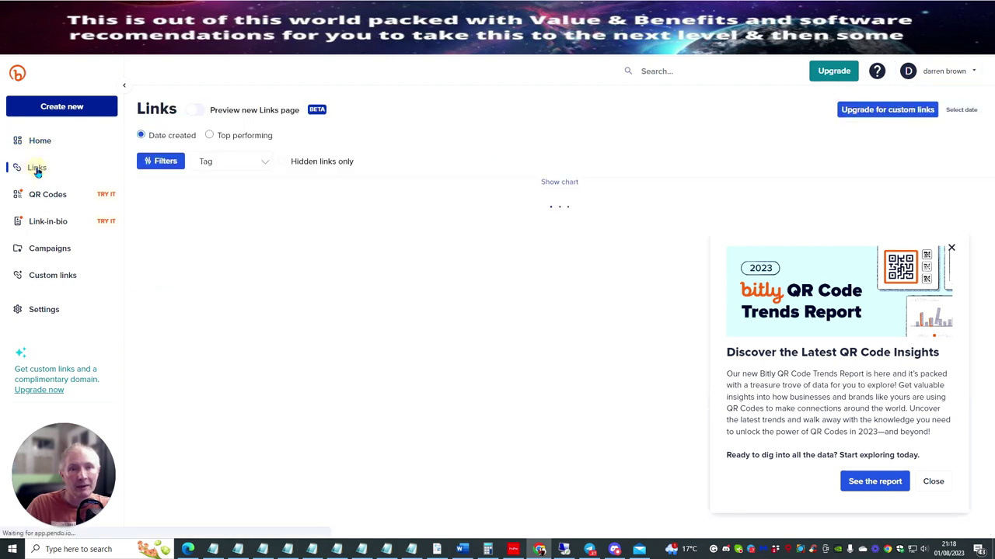